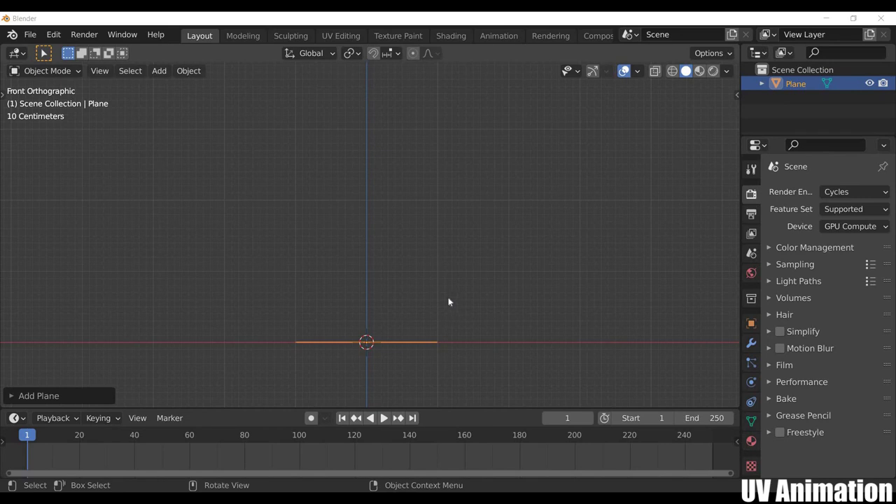
Step: Scale the plane up 3 times and raise it 6 m along Z
mouse_move(366, 300)
middle_down()
mouse_move(463, 226)
mouse_move(273, 367)
middle_up()
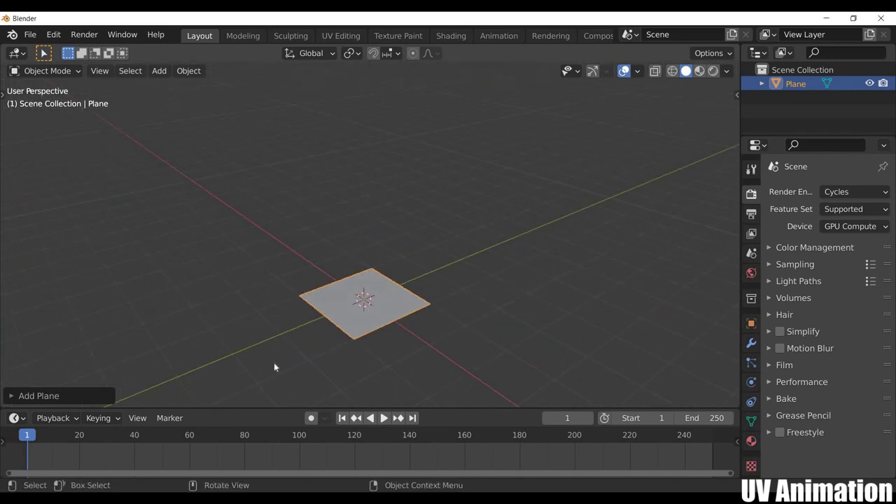
mouse_move(400, 293)
middle_down()
mouse_move(443, 275)
mouse_move(441, 296)
mouse_move(415, 292)
middle_up()
text(s3)
key(Return)
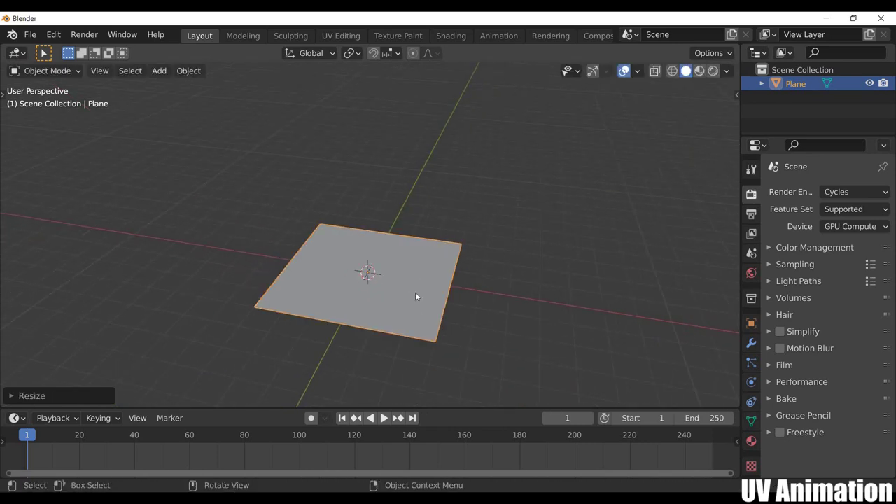
key(KP_1)
text(gz6)
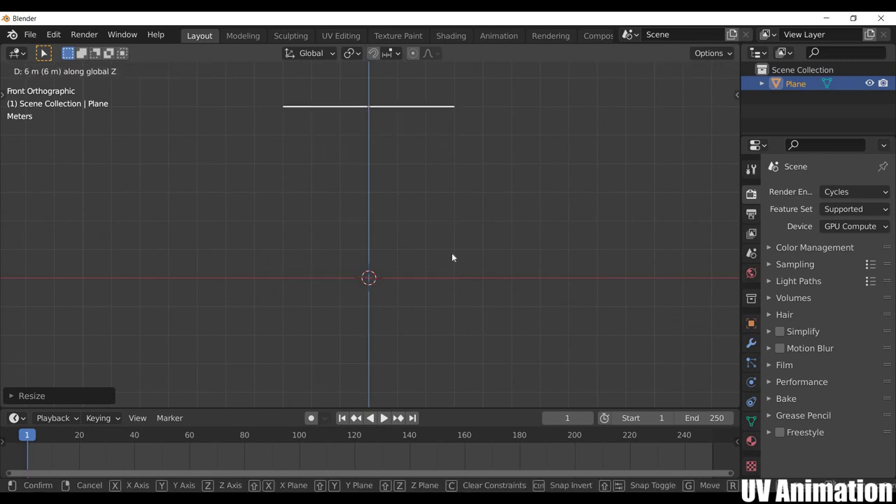
key(Return)
Step: Rename the plane to Snow in the Outliner
double_click(802, 84)
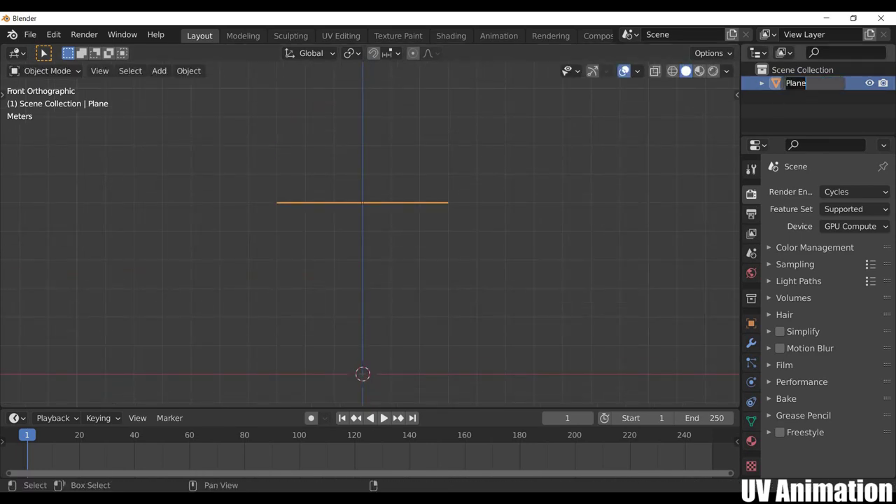
text(Snow)
key(Return)
scroll(451, 266, down, 1)
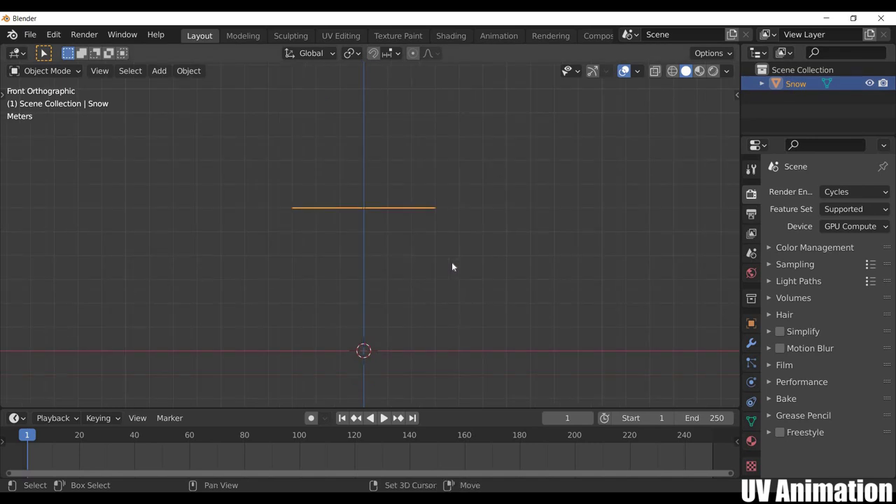
scroll(472, 277, up, 2)
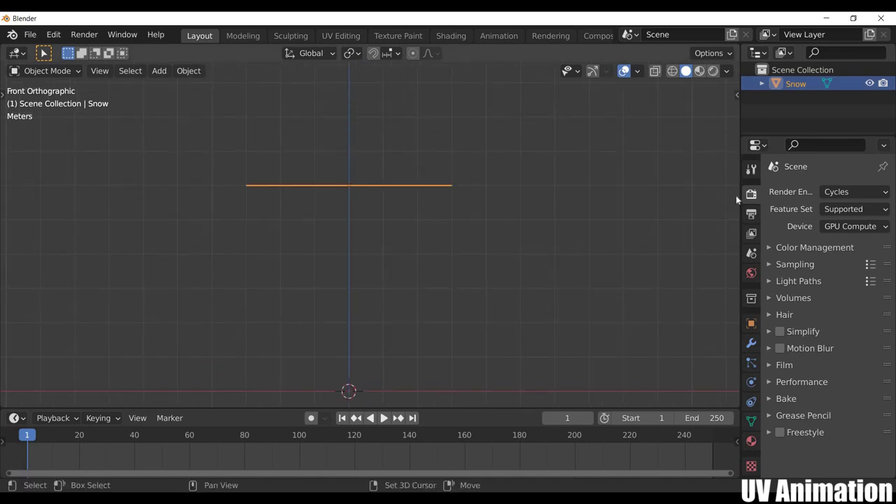
Step: Add a particle system to the plane, naming both the settings and the system Snow
click(751, 363)
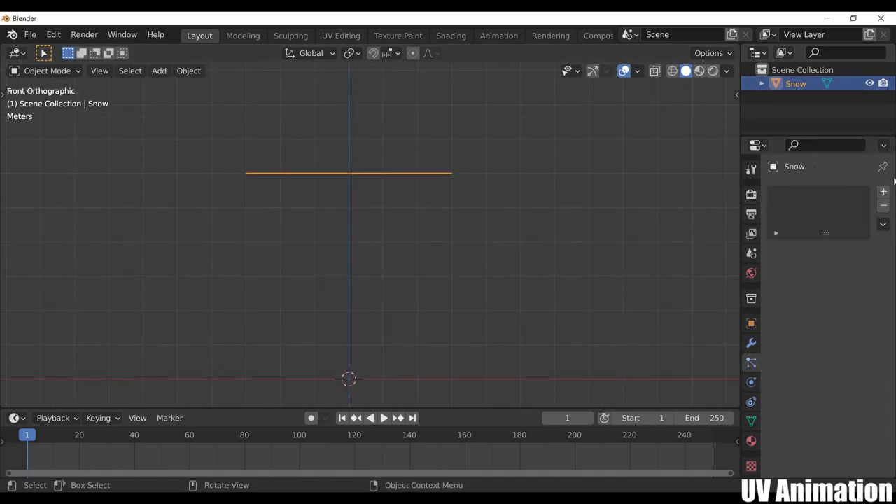
click(883, 191)
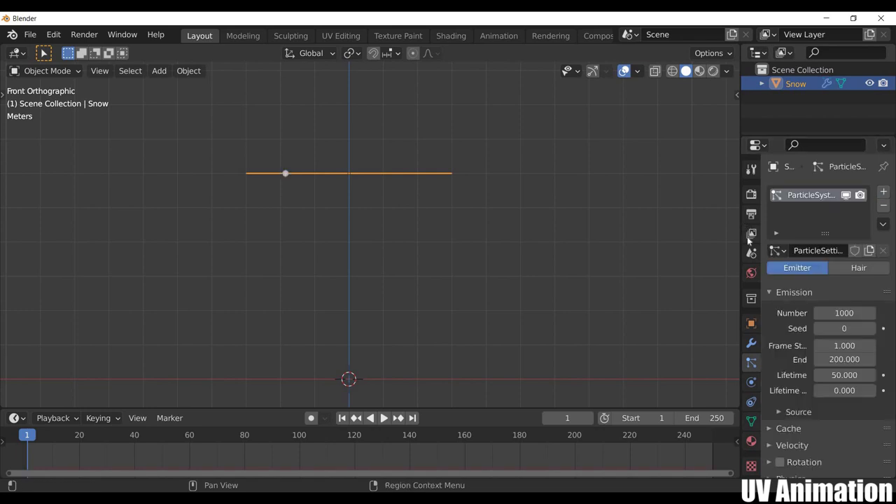
drag(740, 236, 667, 236)
click(777, 250)
text(Sno)
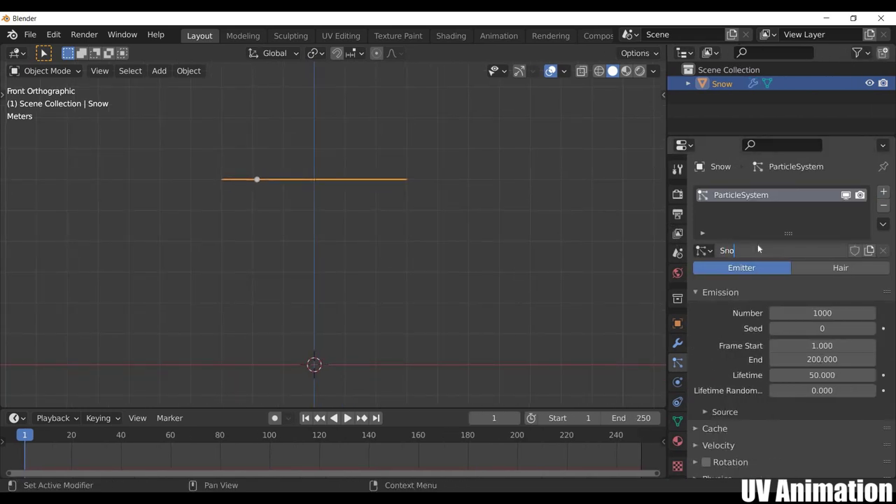
text(w)
key(Return)
double_click(749, 195)
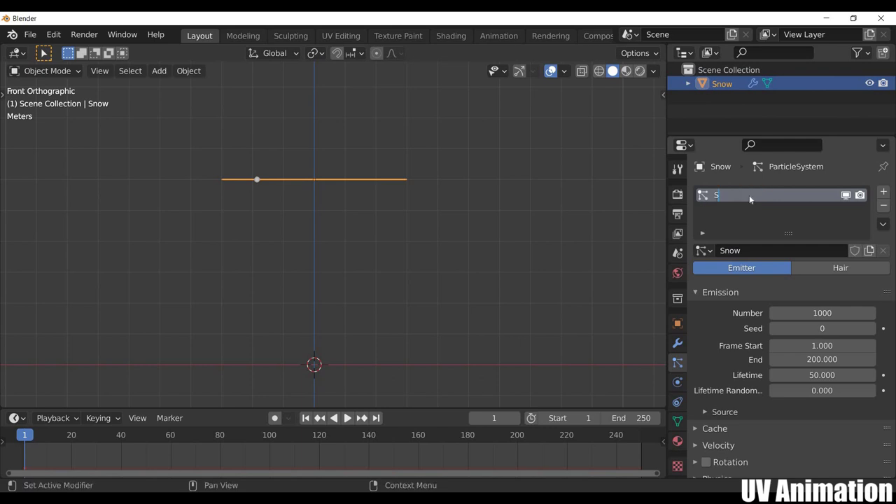
text(Snow)
key(Return)
Step: Play the falling particles, stop at frame 40, and expand the particle Render panel
key(space)
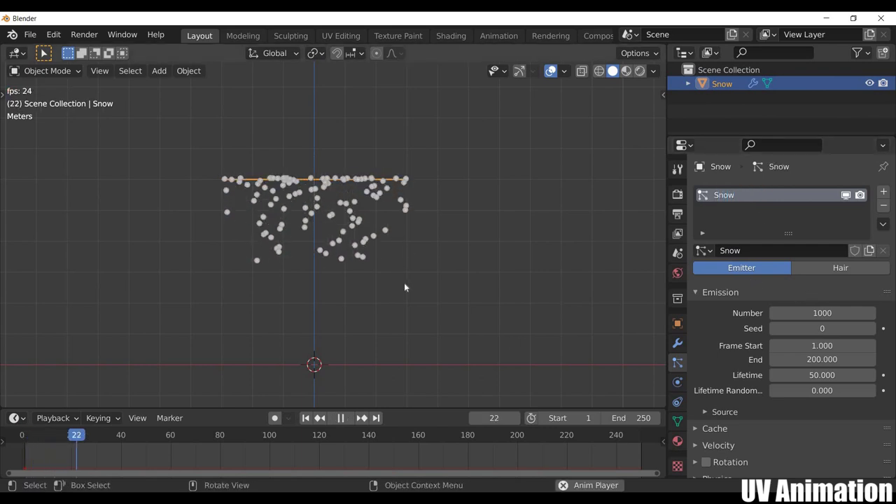
key(space)
key(KP_1)
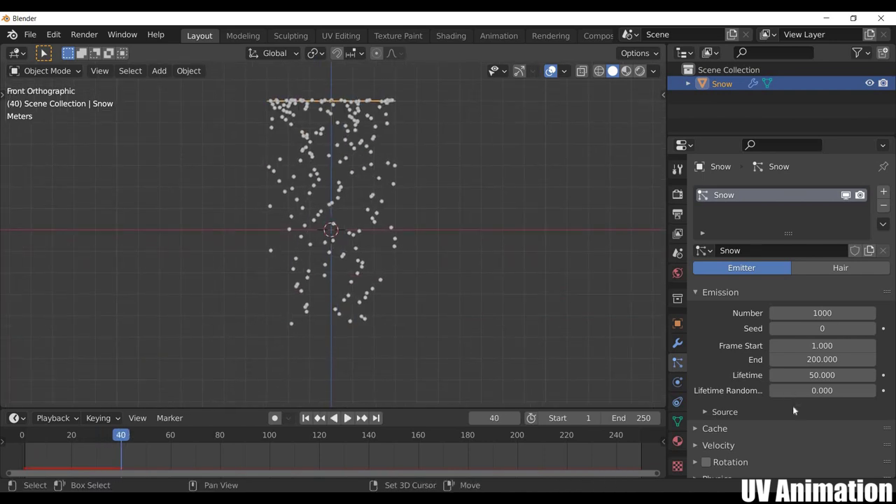
scroll(789, 320, down, 3)
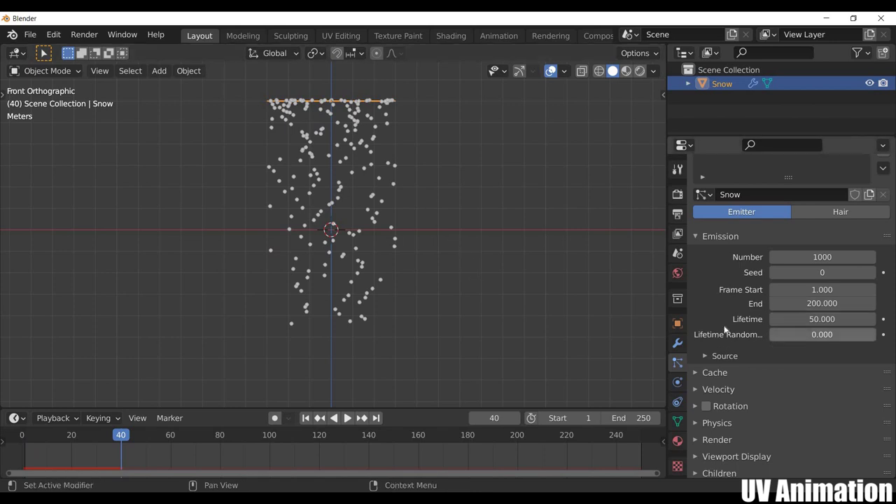
scroll(725, 344, down, 3)
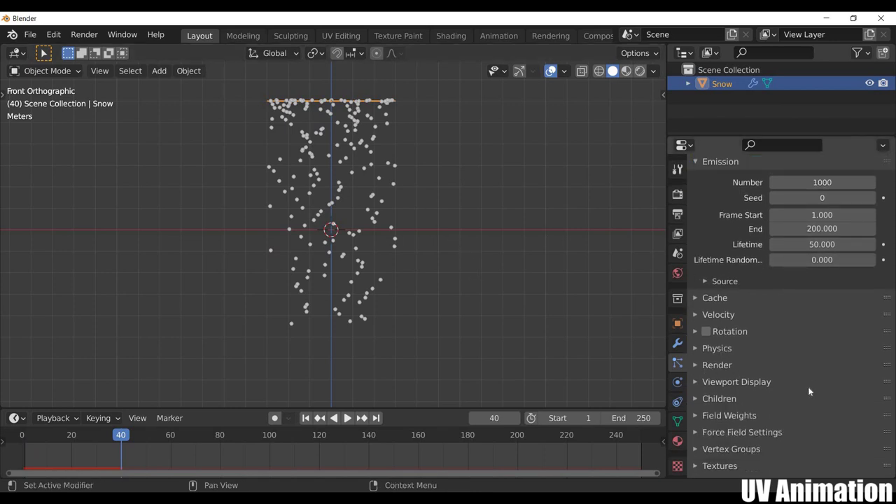
click(805, 365)
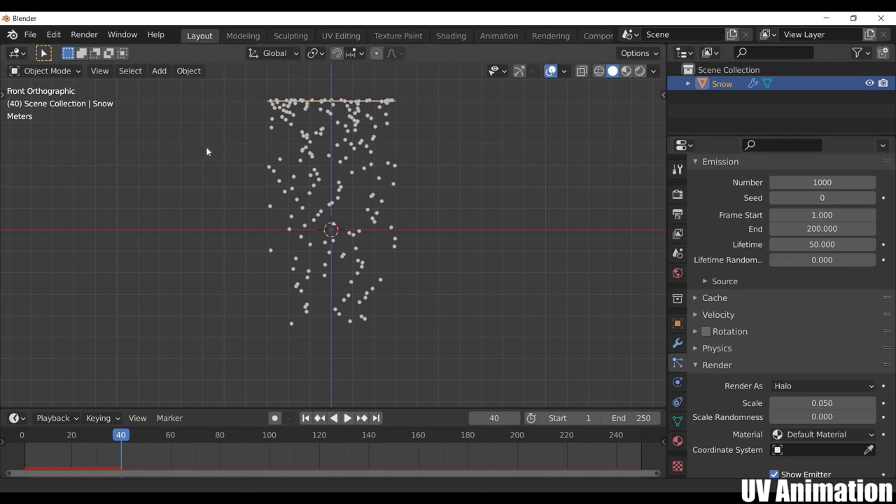
shift+middle_drag(206, 150, 154, 162)
Step: Add an icosphere, move it beside the emitter, and shade it smooth
key(shift+a)
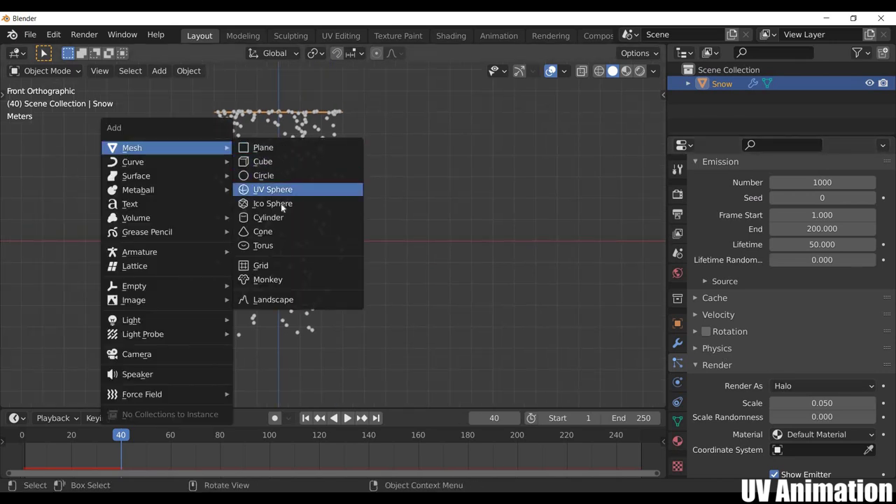
click(280, 204)
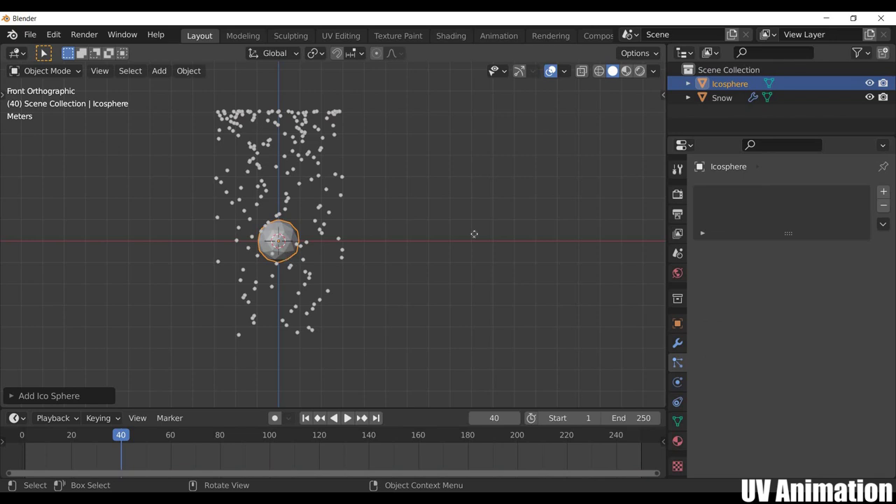
key(g)
click(246, 258)
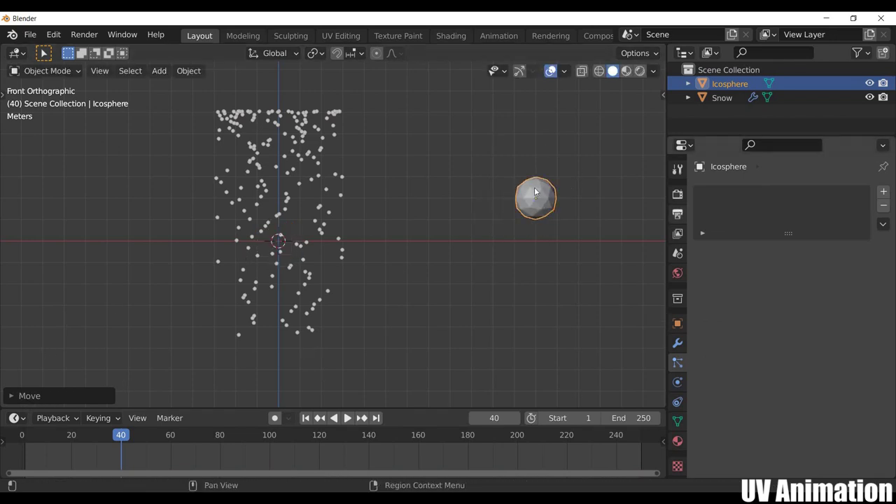
right_click(494, 188)
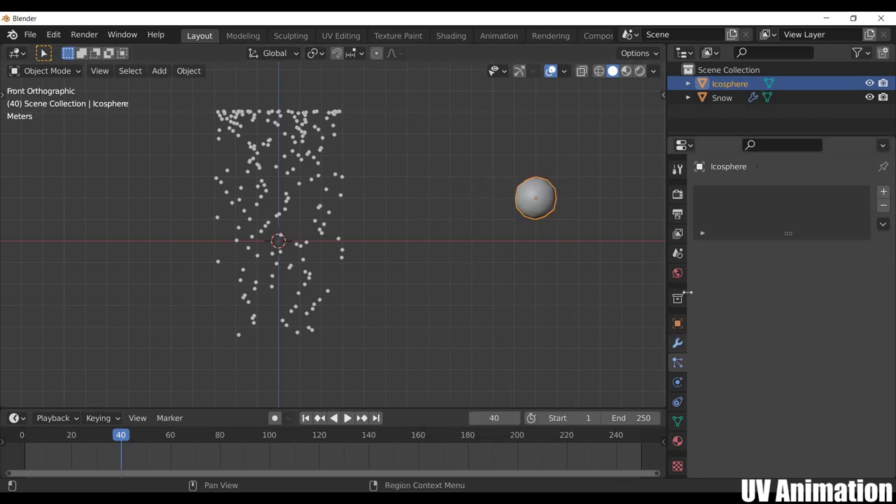
Step: Rename the icosphere SnowObject and the emitter plane SnowPlane
double_click(727, 84)
text(SnowO)
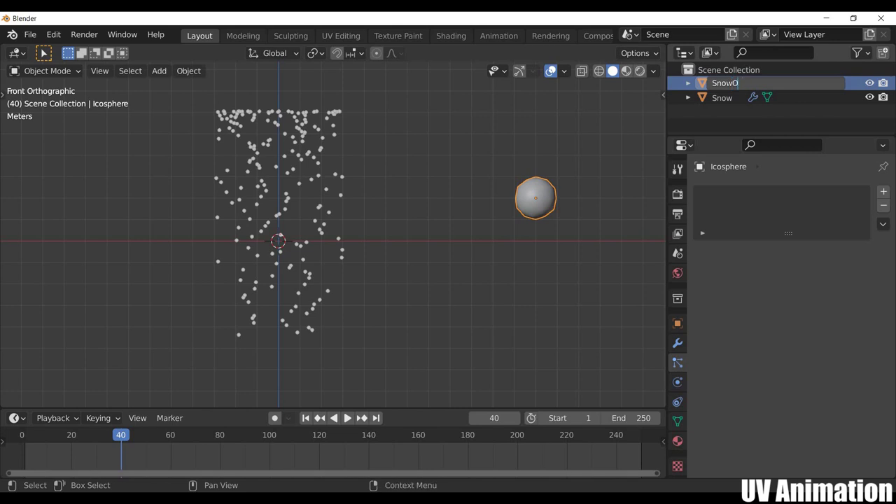
text(bject)
key(Return)
double_click(722, 84)
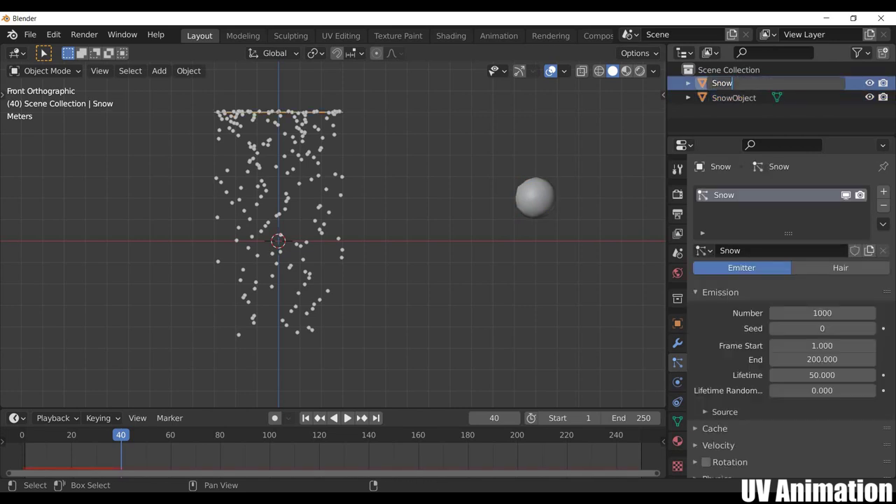
text(Plane)
key(Return)
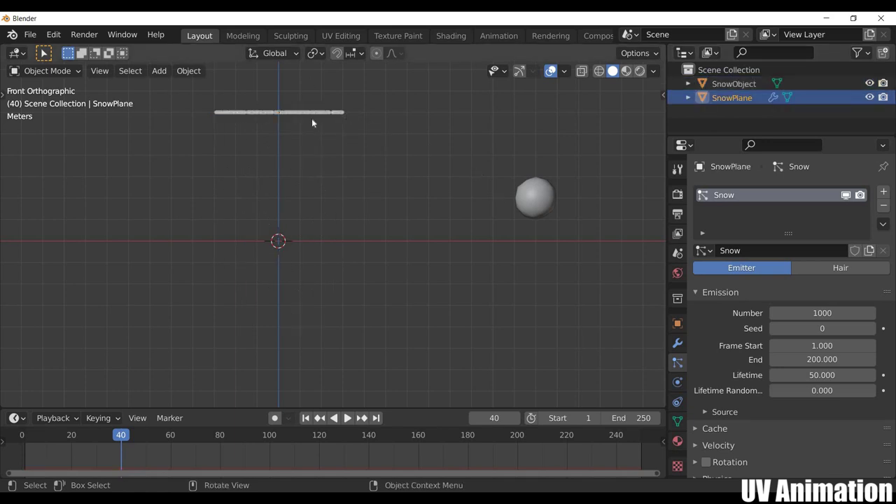
Step: Render the Snow particles as Object instances using SnowObject
middle_drag(296, 97, 102, 467)
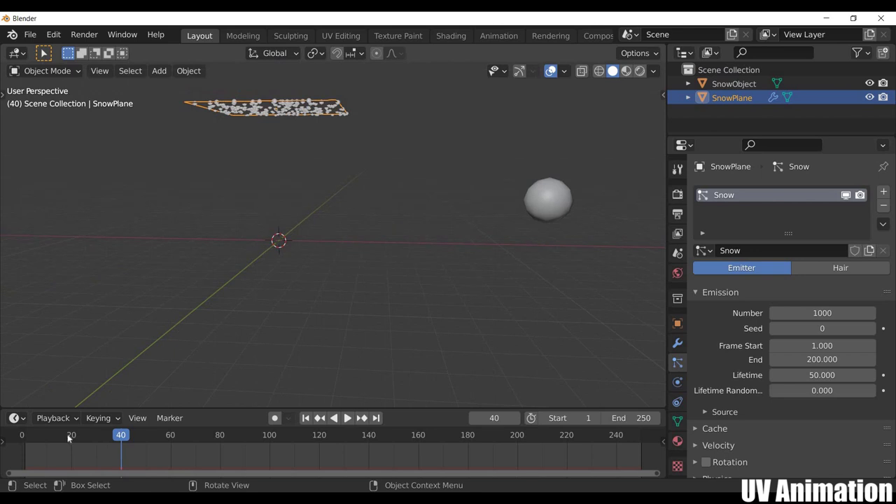
drag(114, 437, 170, 438)
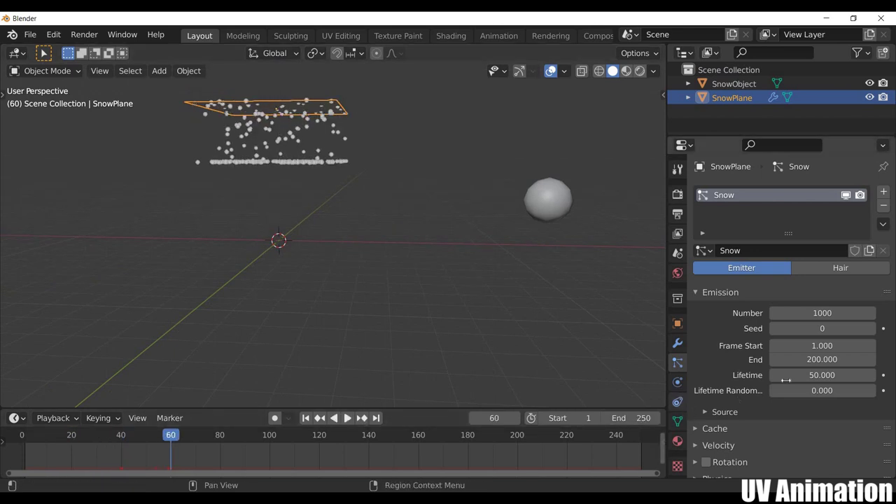
scroll(805, 350, down, 4)
scroll(828, 307, down, 3)
click(823, 310)
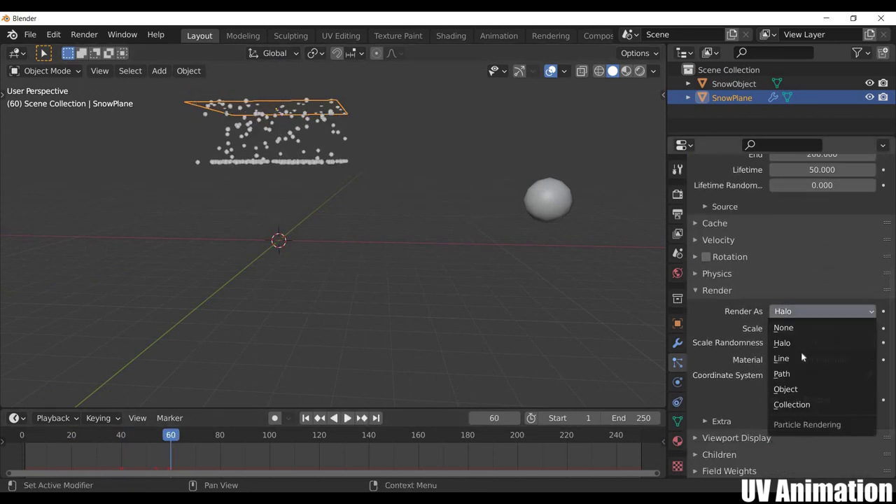
click(786, 389)
scroll(786, 389, down, 1)
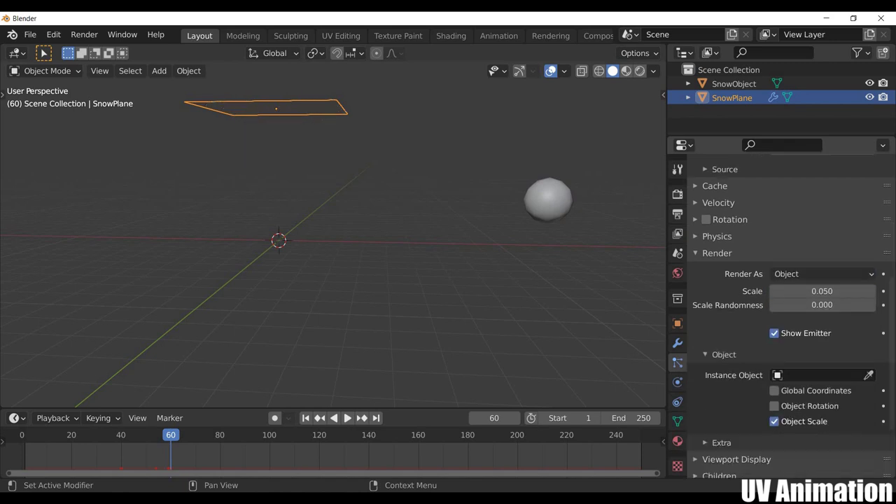
scroll(820, 375, down, 1)
click(819, 339)
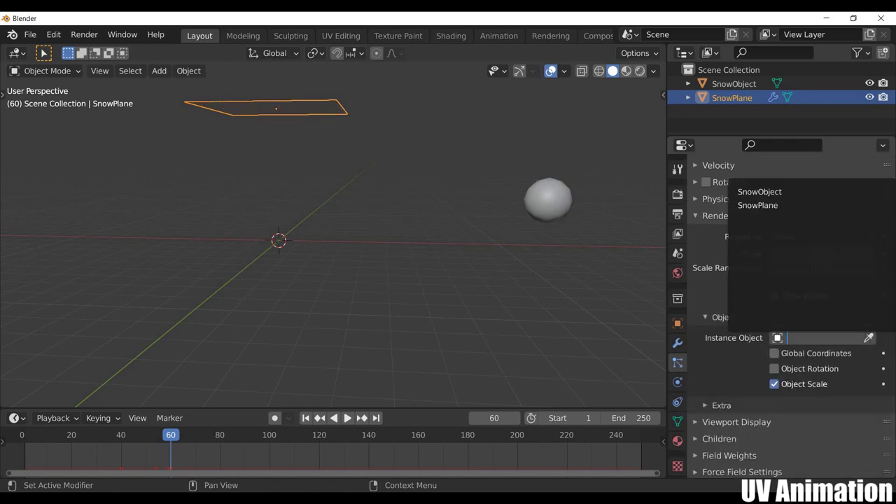
click(760, 192)
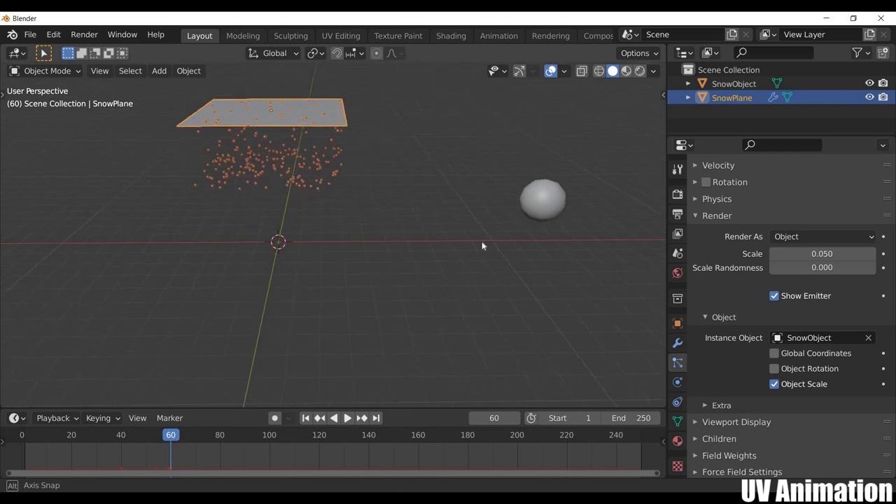
Step: Play the animation from frame 1 and orbit around the falling sphere particles
middle_drag(482, 245, 464, 266)
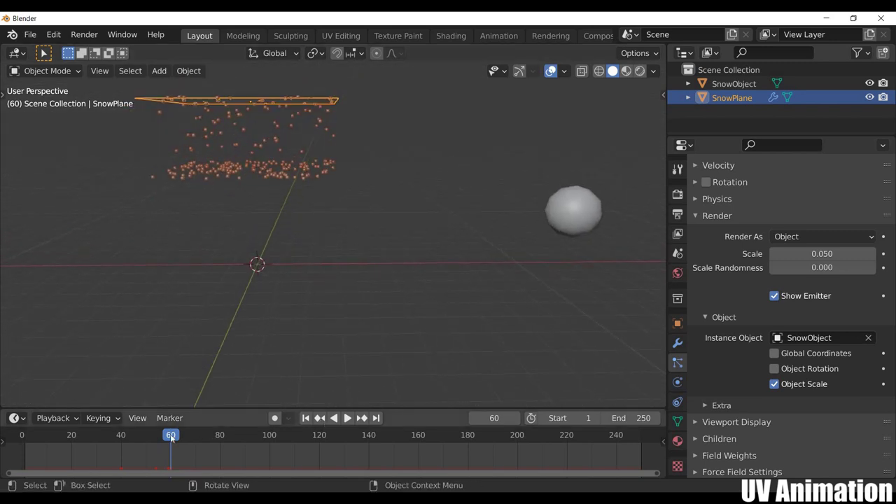
drag(172, 437, 121, 438)
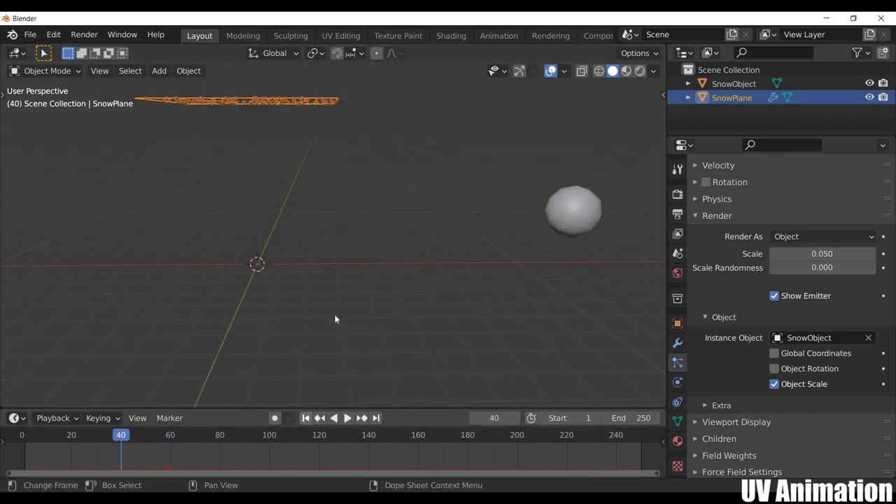
key(shift+Left)
key(space)
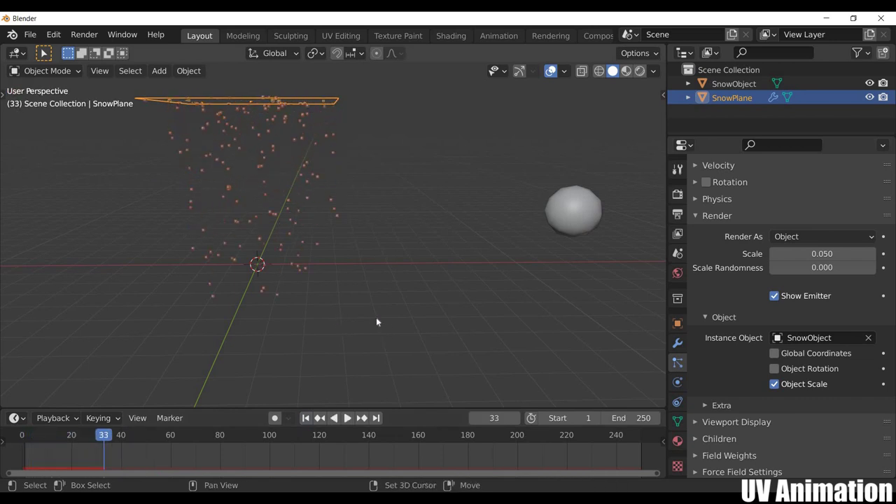
middle_drag(412, 322, 547, 317)
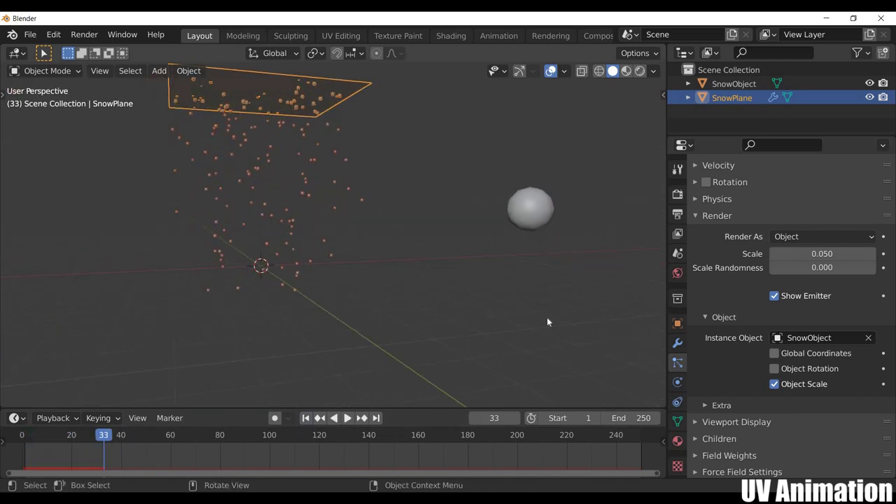
scroll(547, 317, up, 2)
middle_drag(516, 283, 527, 279)
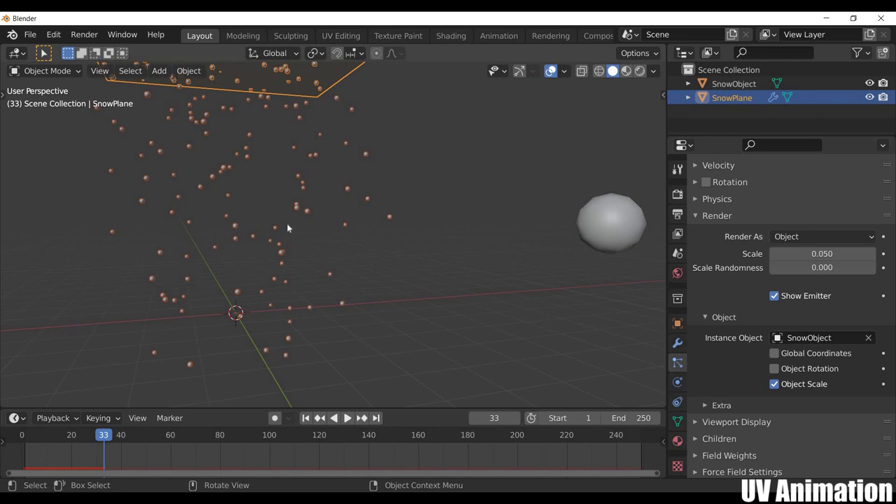
key(space)
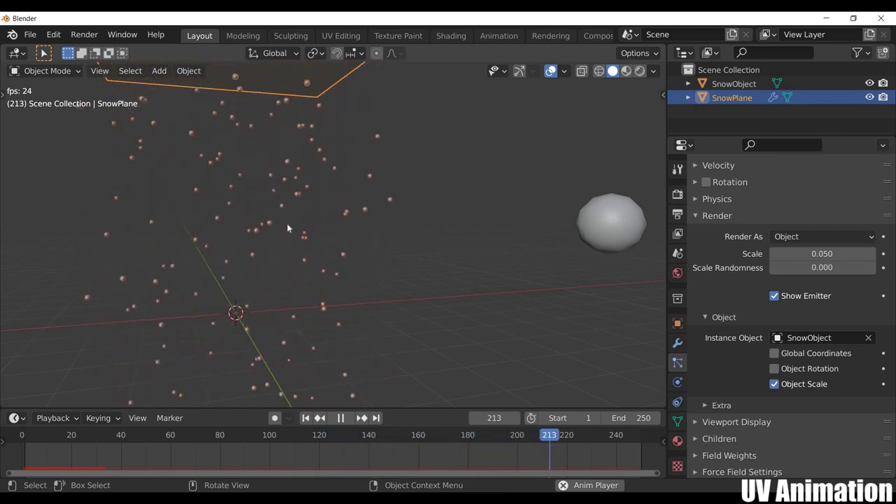
key(space)
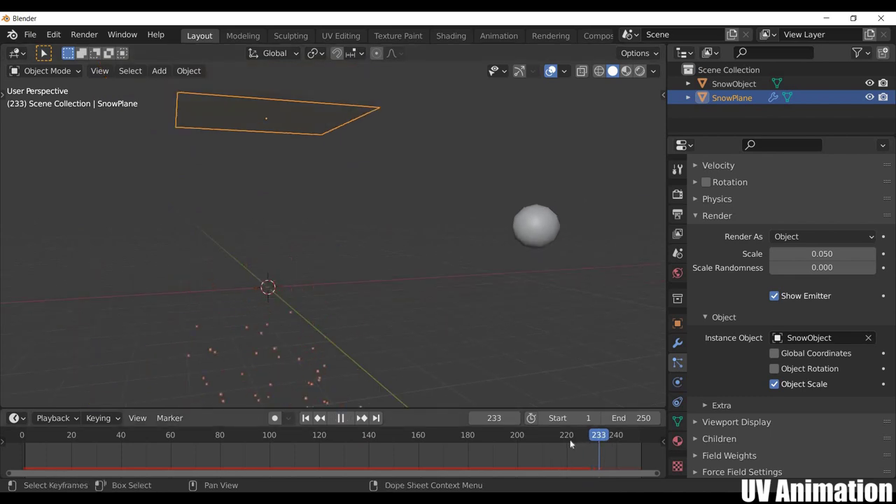
key(space)
key(space)
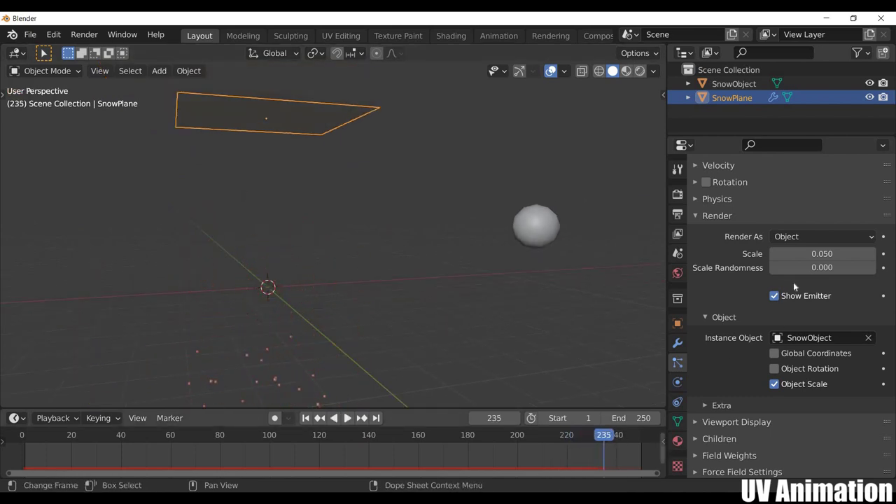
Step: Change the scene end frame from 250 to 200 and rewind to frame 1
scroll(820, 336, up, 6)
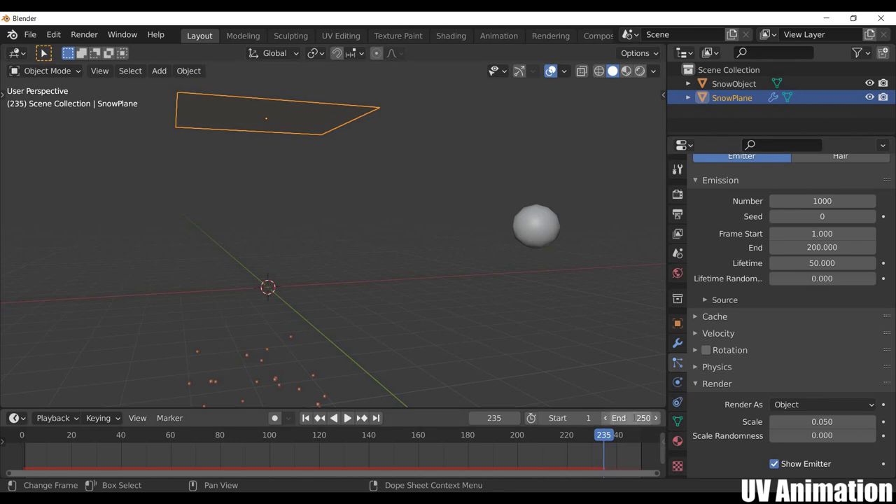
click(633, 417)
key(Return)
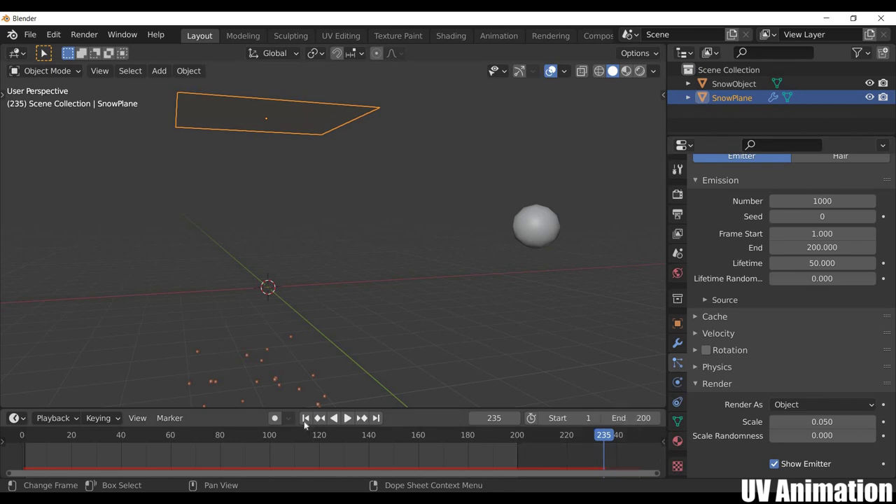
scroll(795, 285, down, 8)
key(shift+Left)
middle_drag(455, 315, 359, 317)
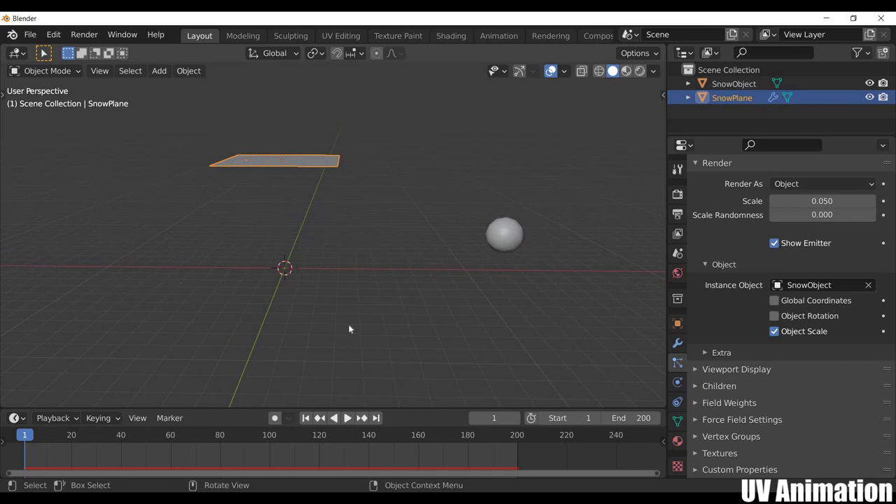
middle_drag(362, 277, 285, 171)
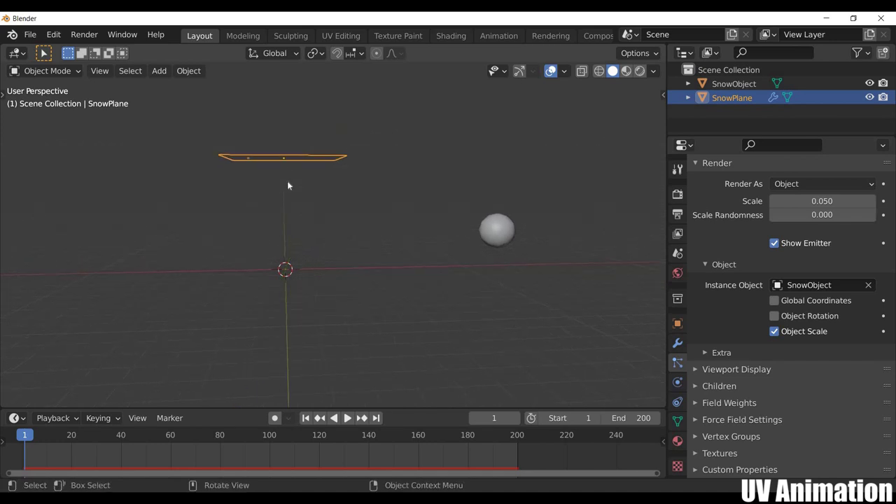
Step: Add a Wind force field rotated -100° about Y, placed up and right of the origin
key(shift+a)
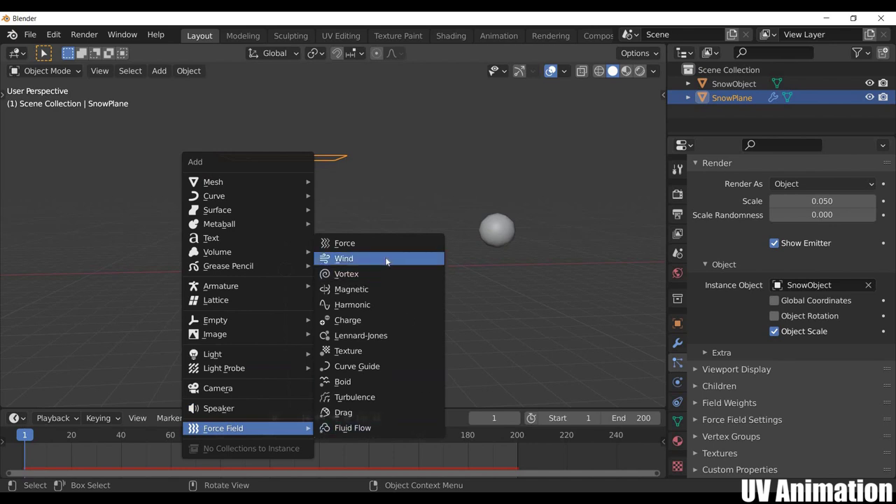
click(386, 257)
key(KP_1)
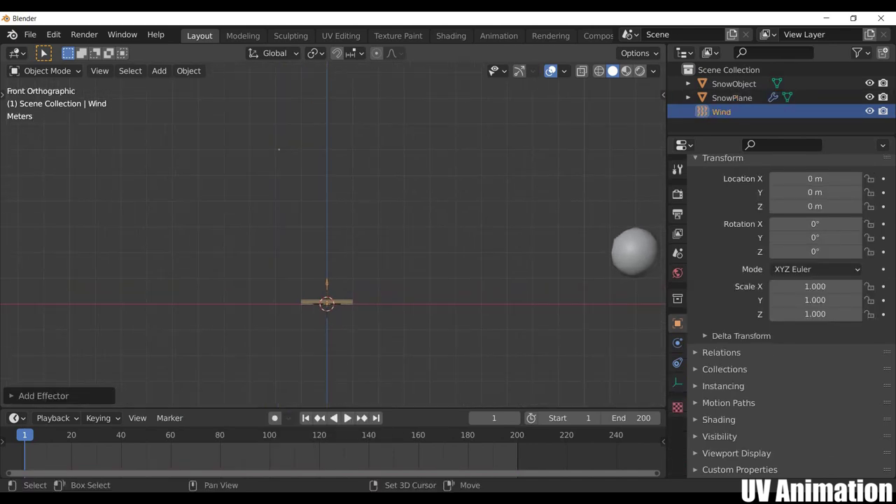
key(r)
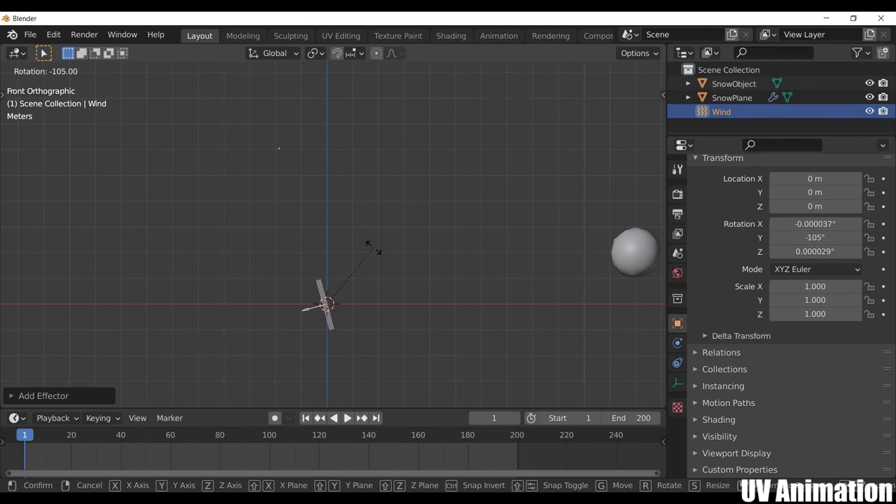
key(Return)
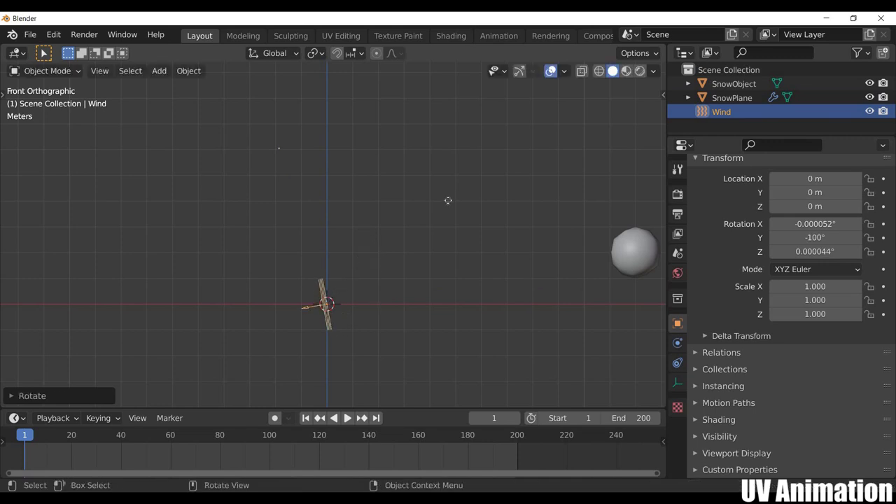
drag(326, 312, 423, 183)
Step: Set the Wind field strength to 2 and start playback
click(678, 343)
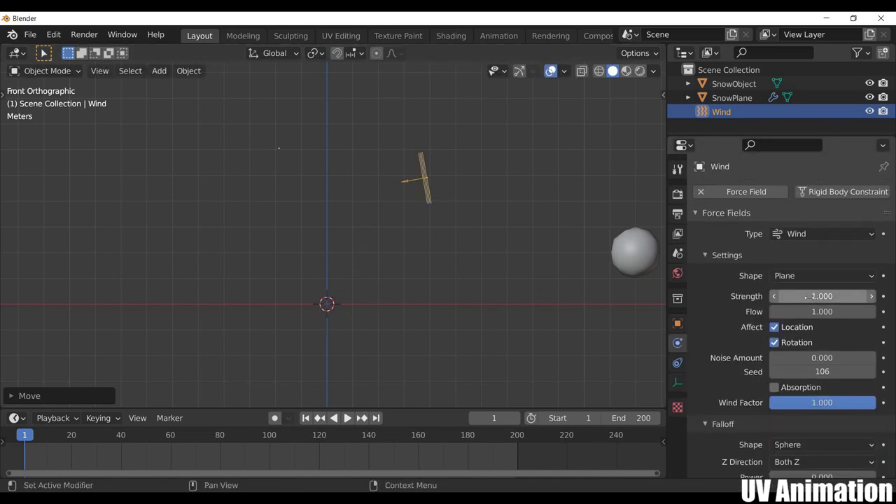
click(822, 296)
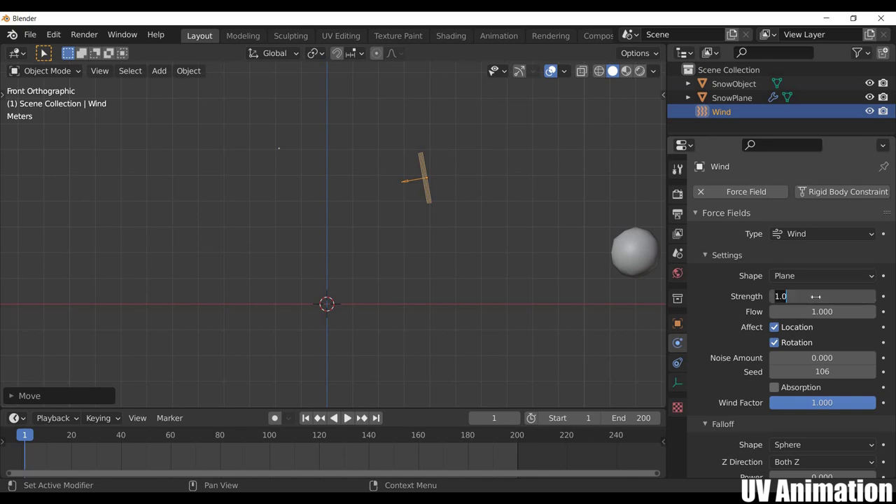
text(2)
key(Return)
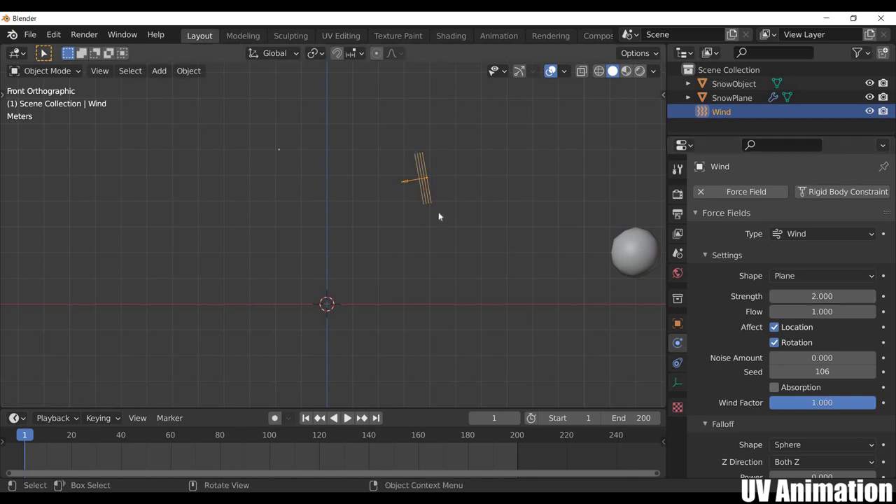
key(space)
Step: Watch the wind push the snow sideways, stopping playback around frame 197
scroll(440, 229, up, 2)
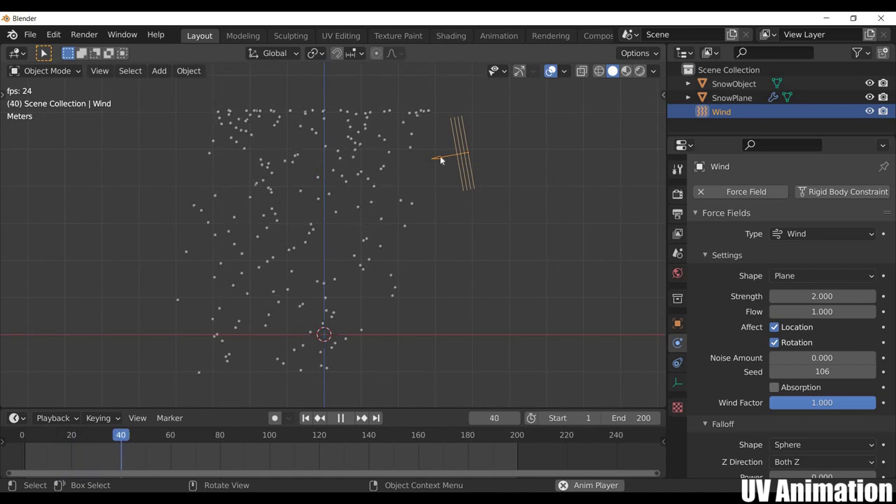
scroll(440, 181, down, 3)
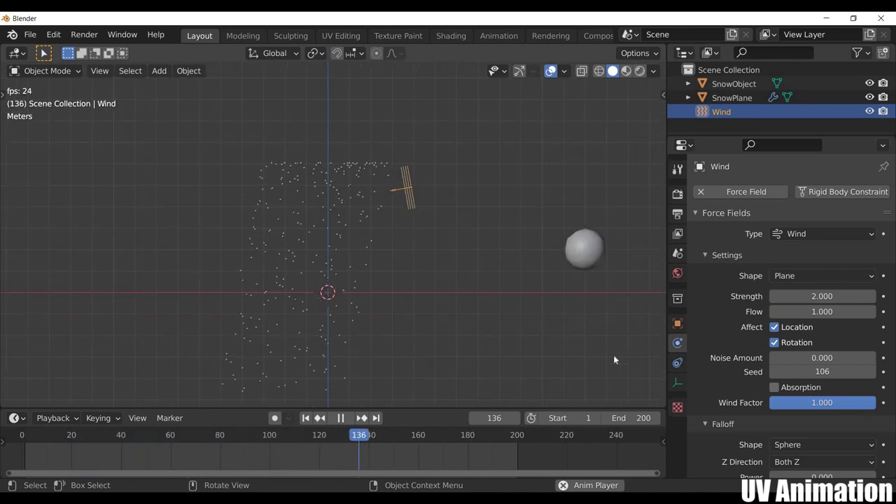
key(space)
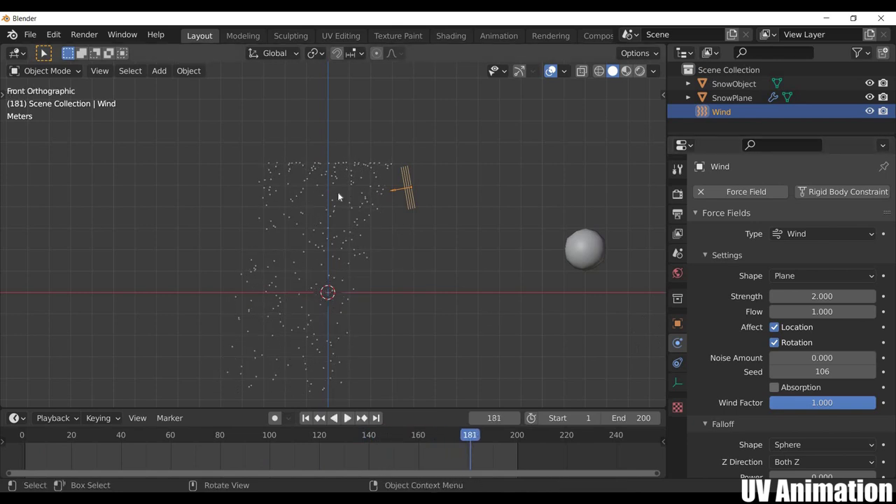
key(space)
key(space)
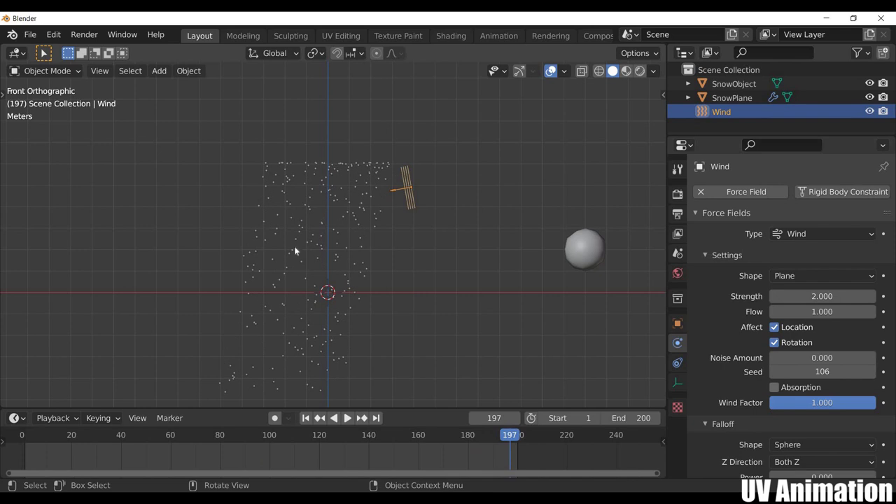
key(shift+a)
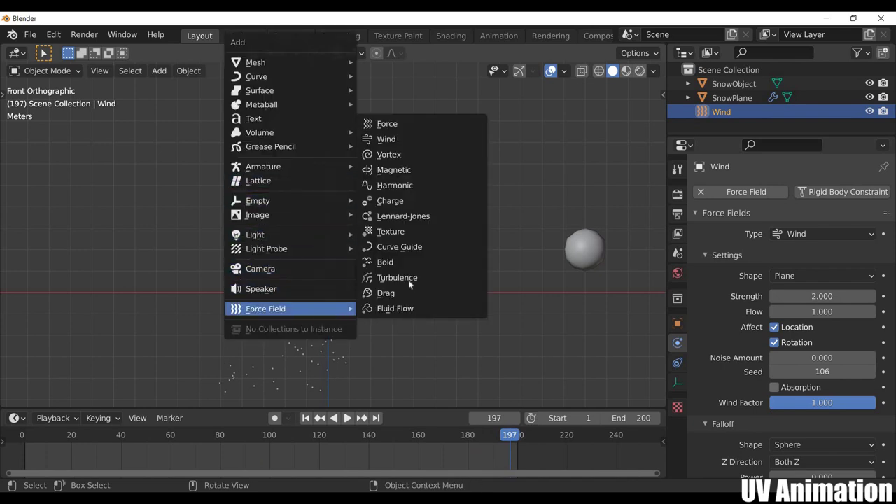
Step: Add a Turbulence force field up and left of the snow with strength 3
click(397, 278)
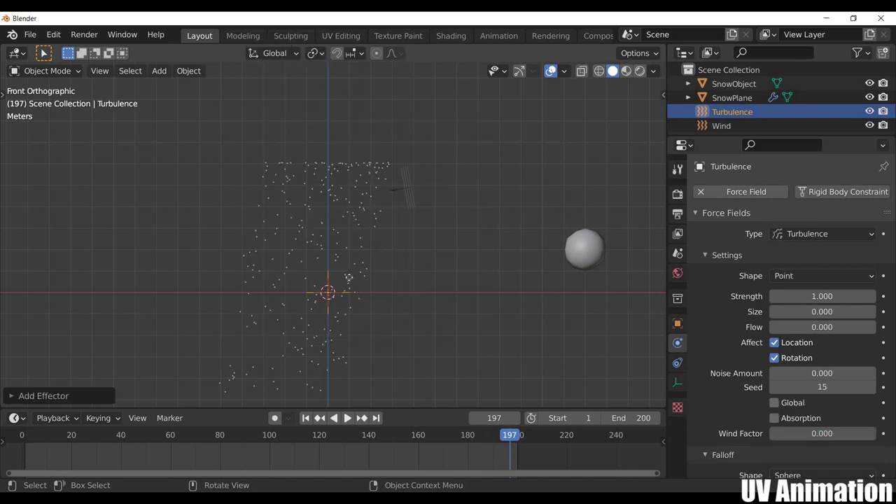
key(g)
click(270, 192)
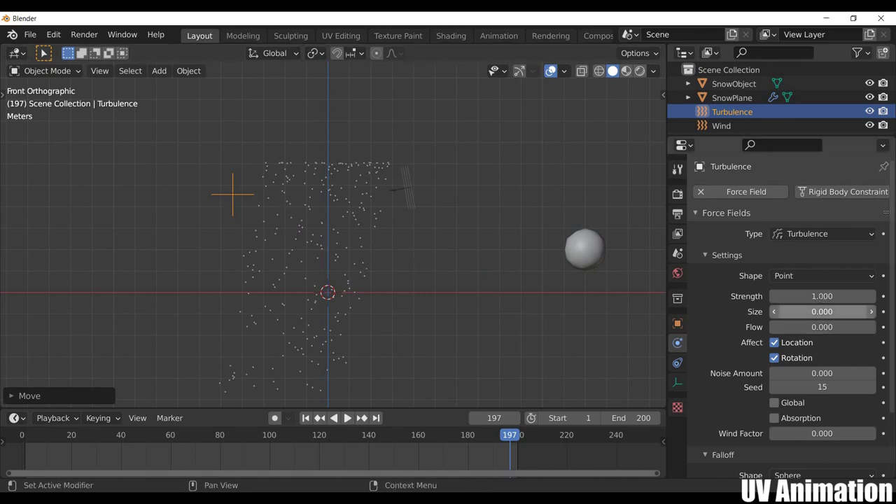
click(820, 296)
text(3)
key(Return)
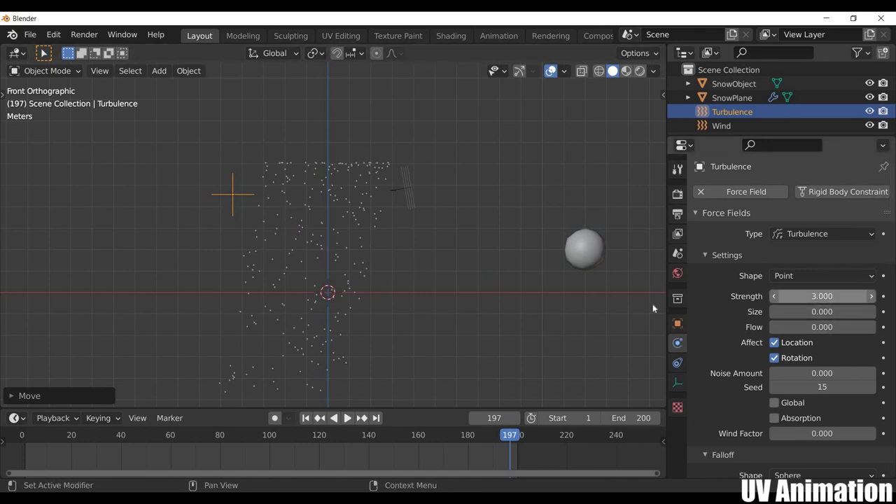
Step: Replay the snowfall from frame 1 with turbulence applied
key(shift+Left)
scroll(447, 249, up, 3)
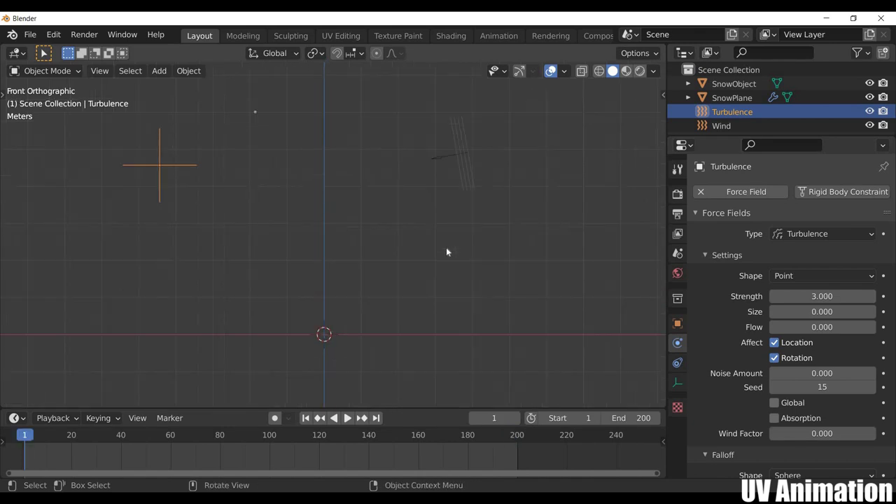
key(space)
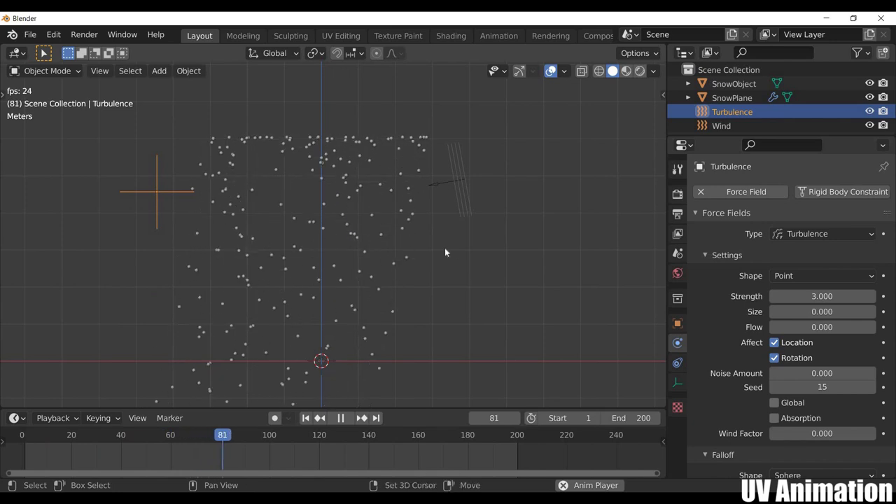
Step: Raise Turbulence strength to 10 and replay from frame 1, stopping at frame 184
key(space)
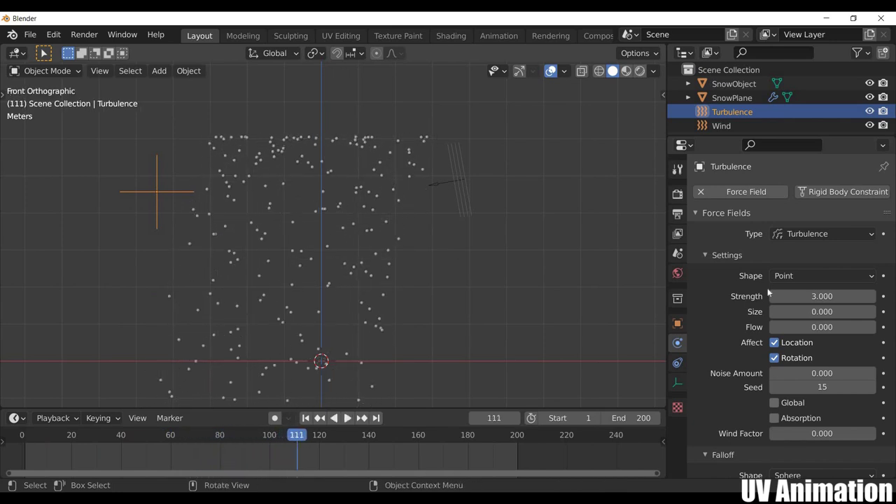
double_click(822, 296)
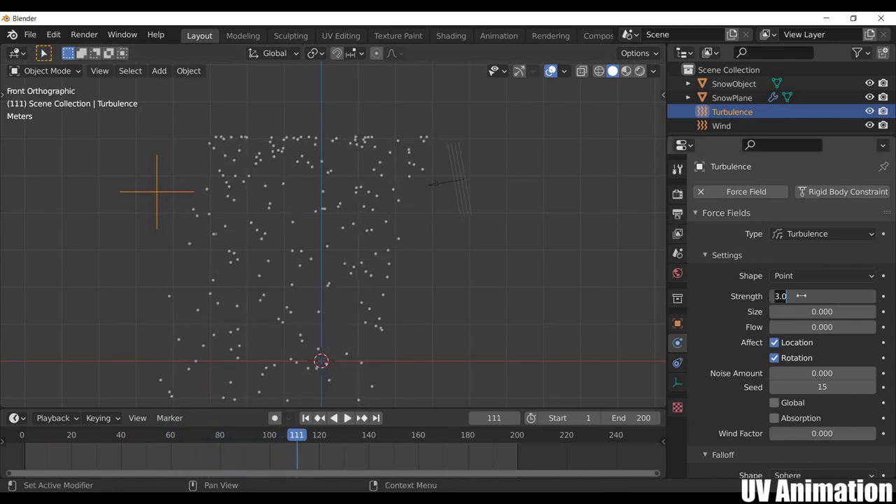
text(10)
key(Return)
key(shift+Left)
key(space)
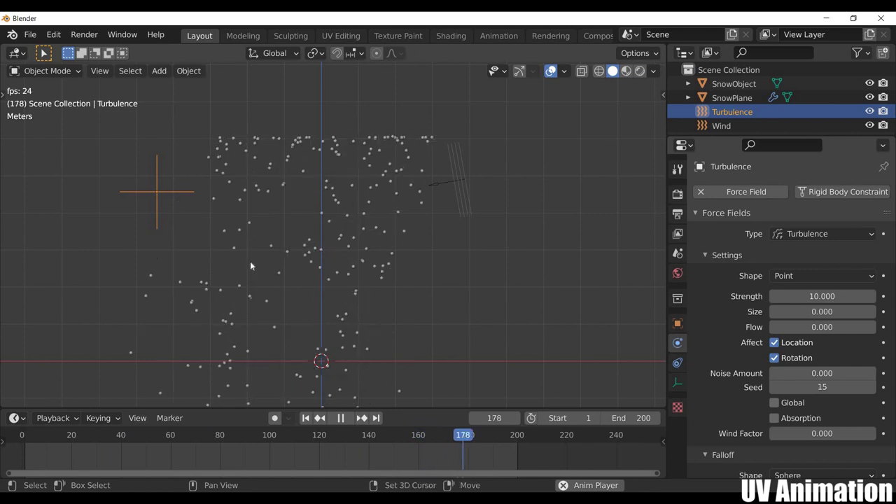
key(space)
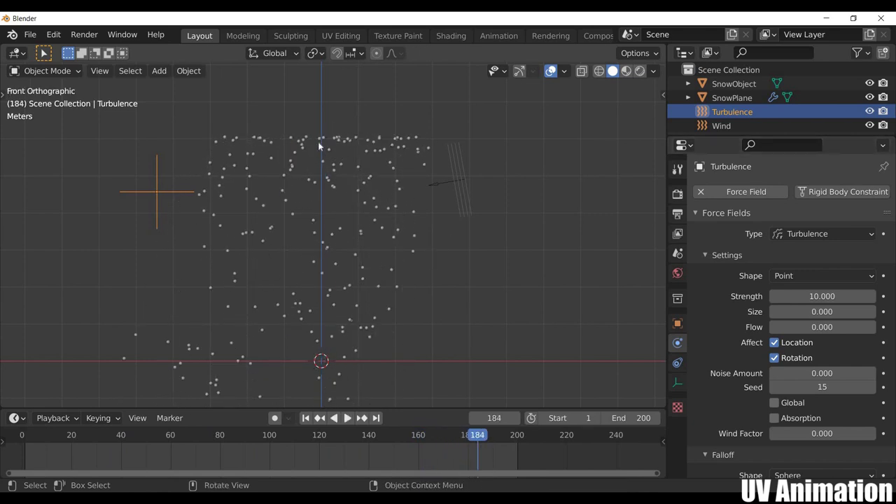
Step: Select SnowPlane and browse its particle settings to the Physics panel
click(732, 98)
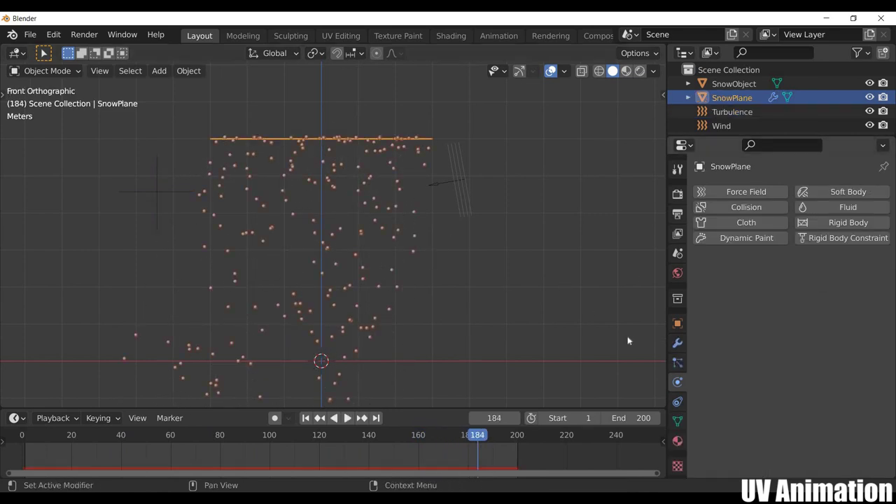
click(677, 362)
scroll(700, 231, up, 4)
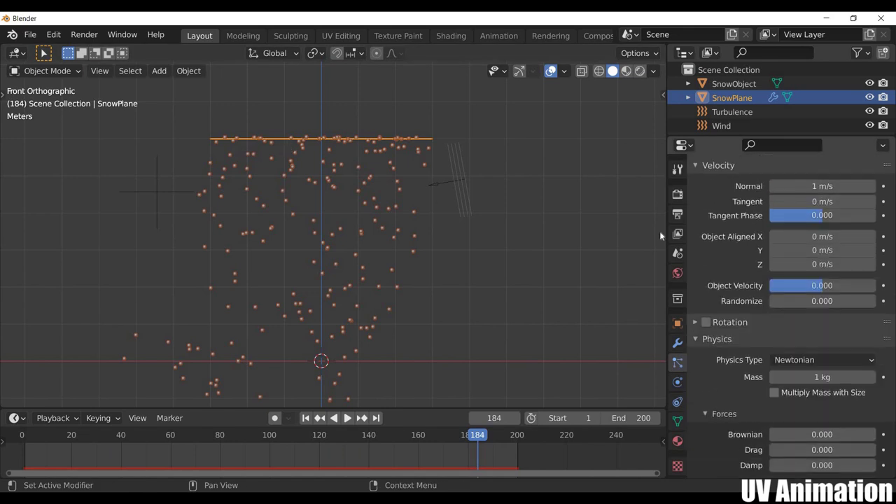
scroll(816, 298, down, 1)
scroll(812, 298, down, 5)
scroll(812, 299, down, 2)
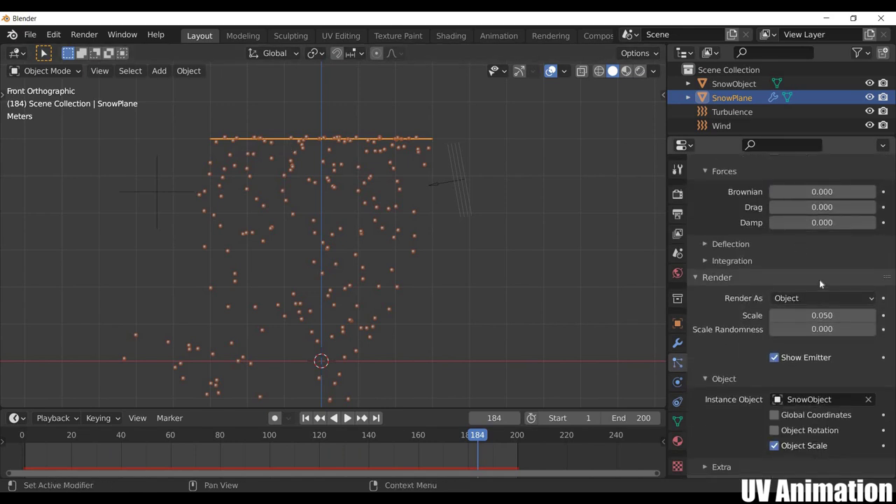
scroll(819, 279, down, 2)
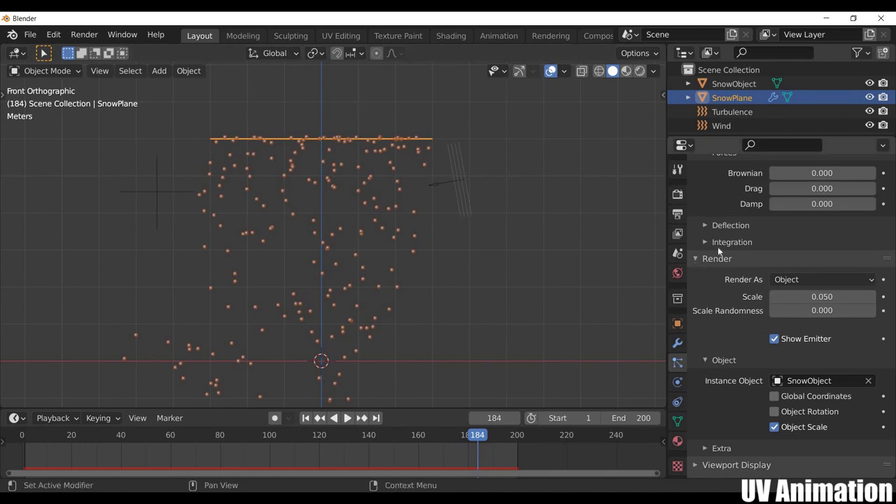
scroll(764, 281, up, 1)
scroll(739, 258, up, 3)
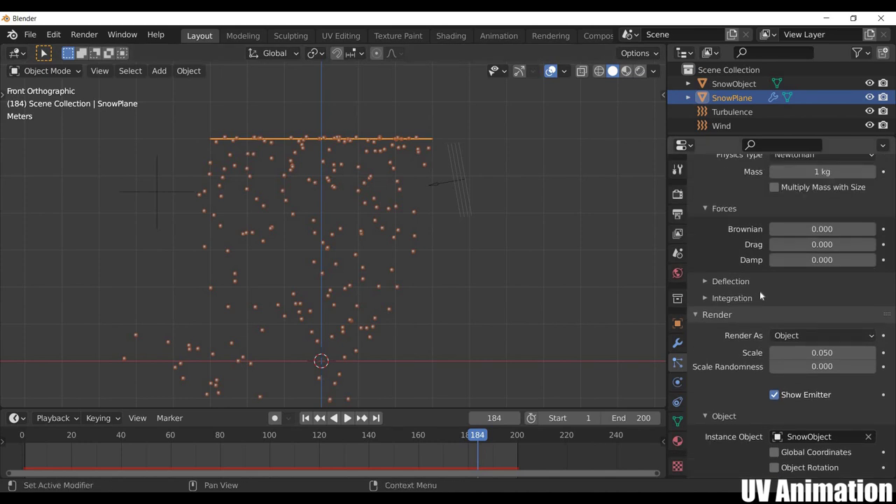
scroll(760, 291, up, 2)
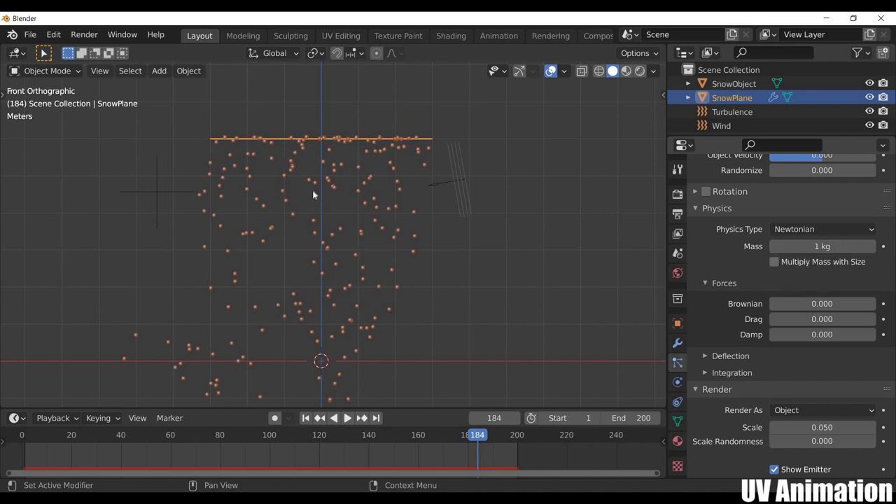
Step: Set particle mass to 0.2 kg and replay the snowfall from frame 1
click(811, 247)
text(0.2)
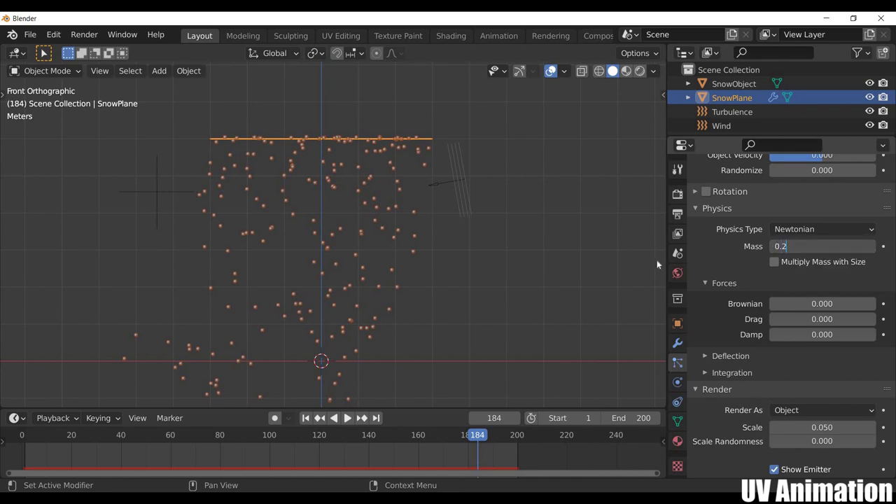
key(Return)
key(shift+Left)
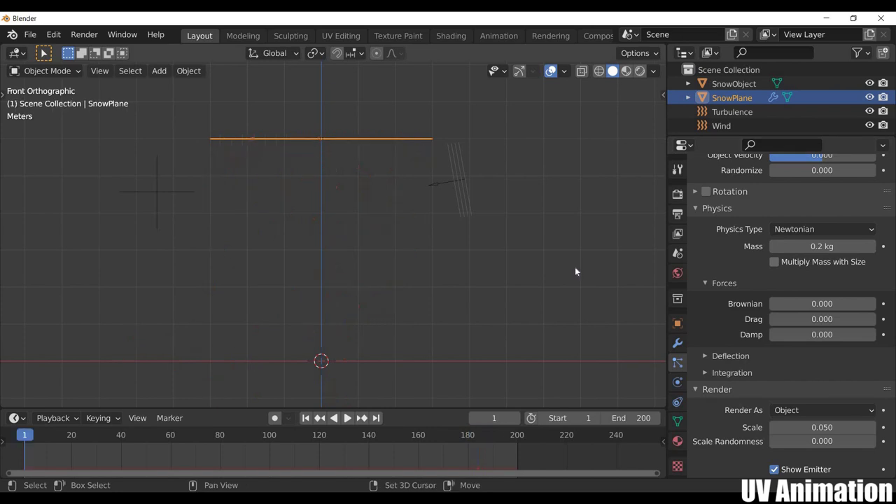
key(space)
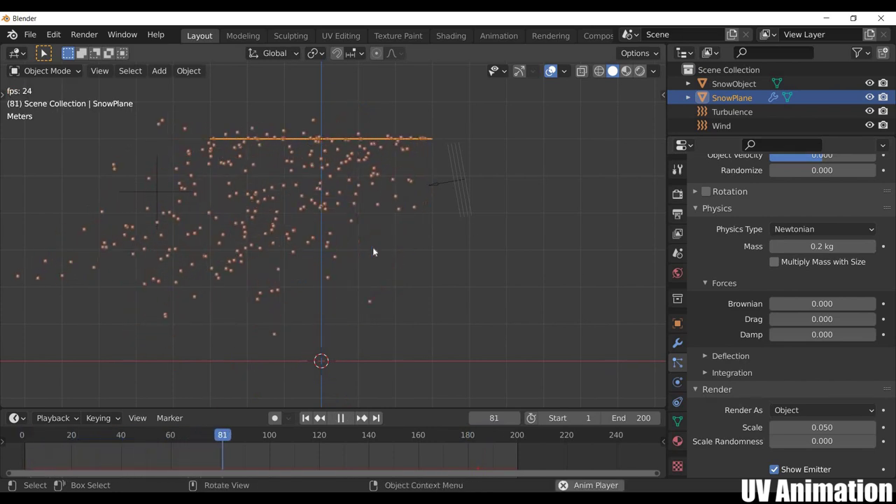
Step: Stop playback and set the particle render scale to 0.030 with 0.500 scale randomness
key(space)
scroll(698, 303, down, 3)
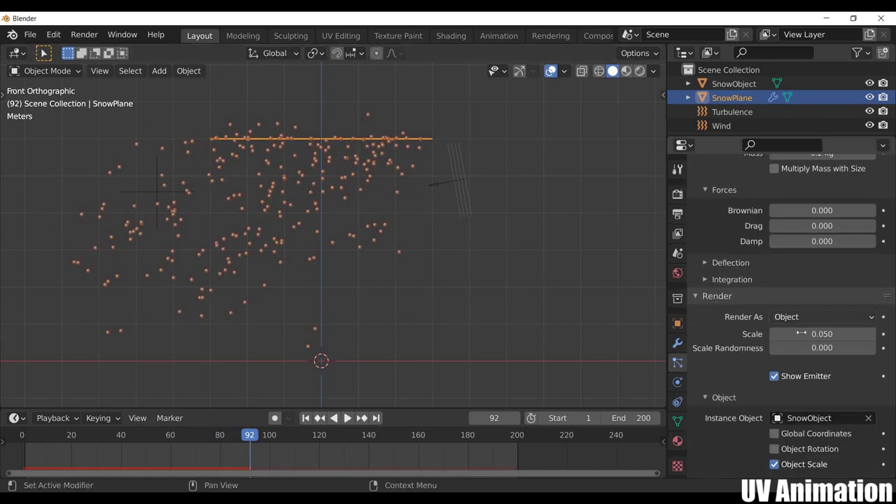
double_click(811, 336)
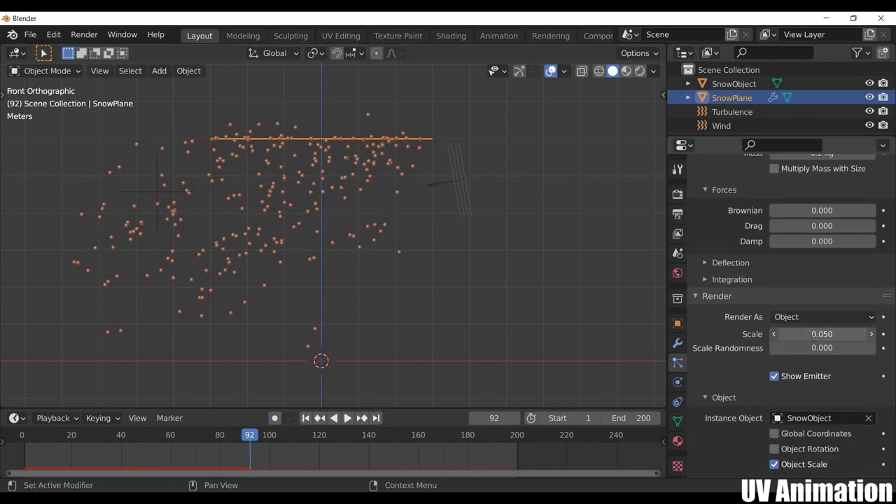
text(0)
key(Return)
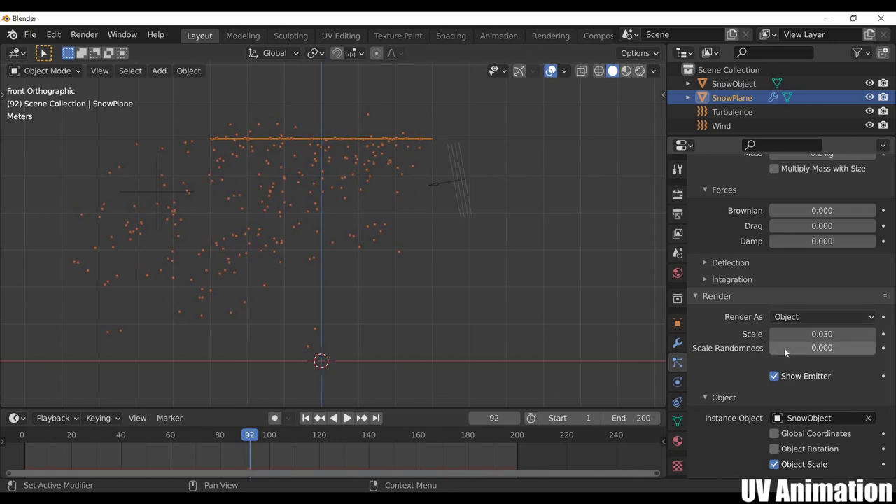
drag(784, 348, 795, 348)
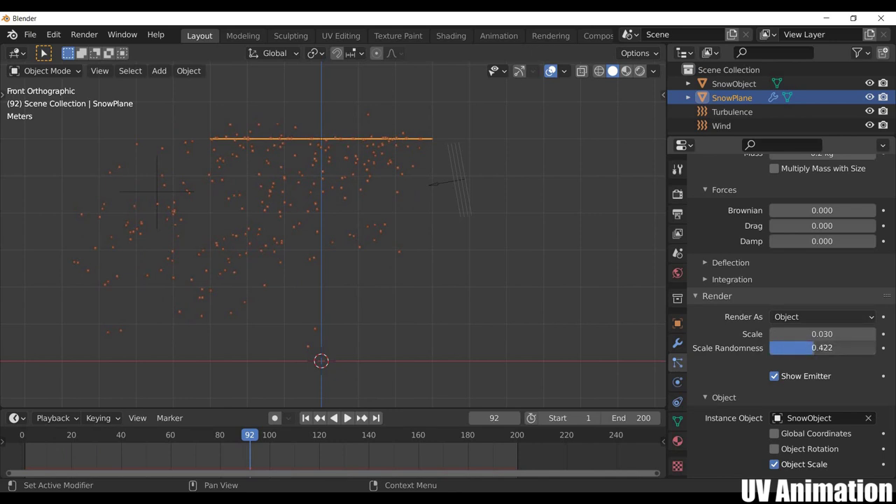
double_click(818, 345)
text(0.5)
key(Return)
Step: Pan and zoom the viewport to inspect the smaller, varied snowflakes
scroll(393, 96, up, 3)
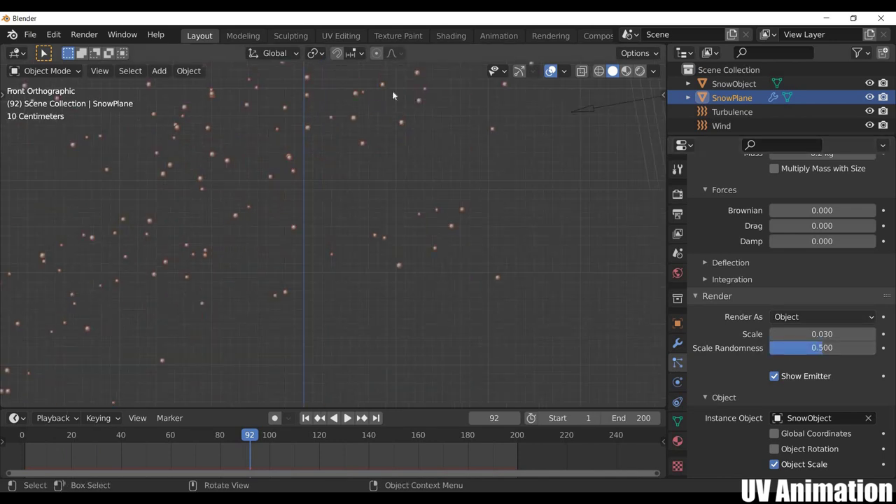
shift+middle_drag(376, 211, 390, 263)
scroll(415, 262, down, 4)
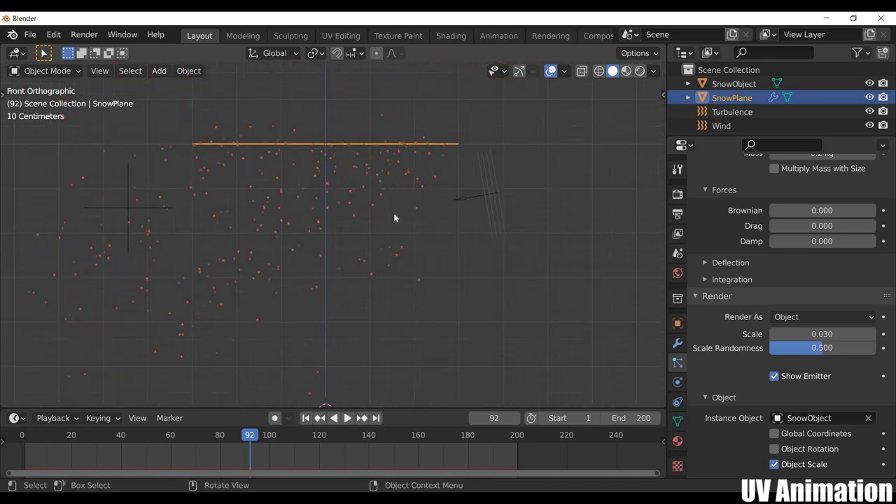
scroll(748, 297, down, 2)
scroll(748, 297, up, 1)
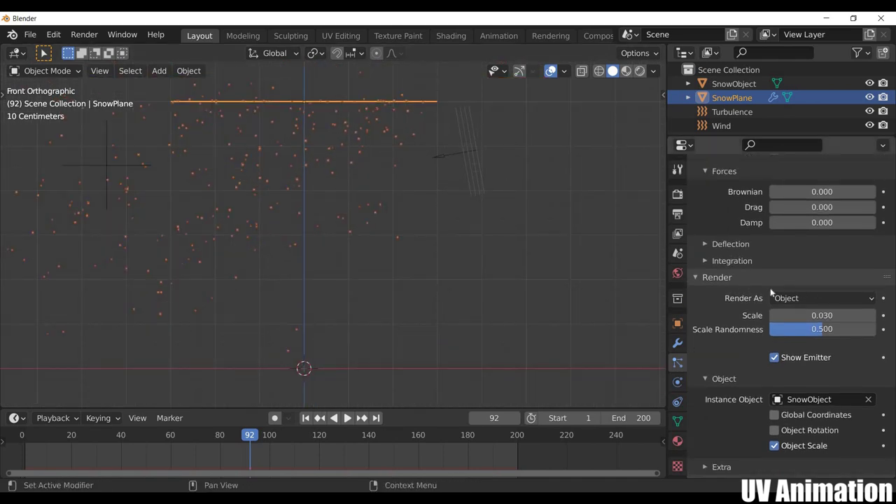
scroll(748, 299, up, 3)
Step: Lower the particle mass to 0.15 kg
scroll(812, 246, up, 3)
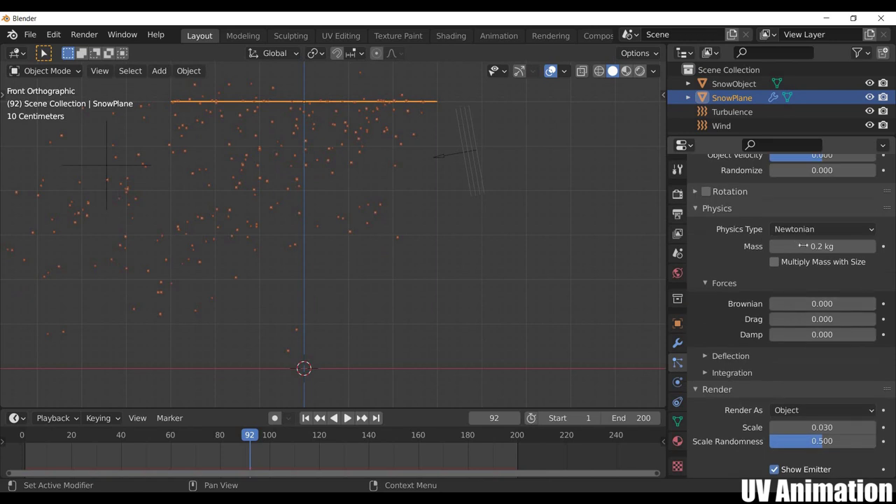
click(812, 246)
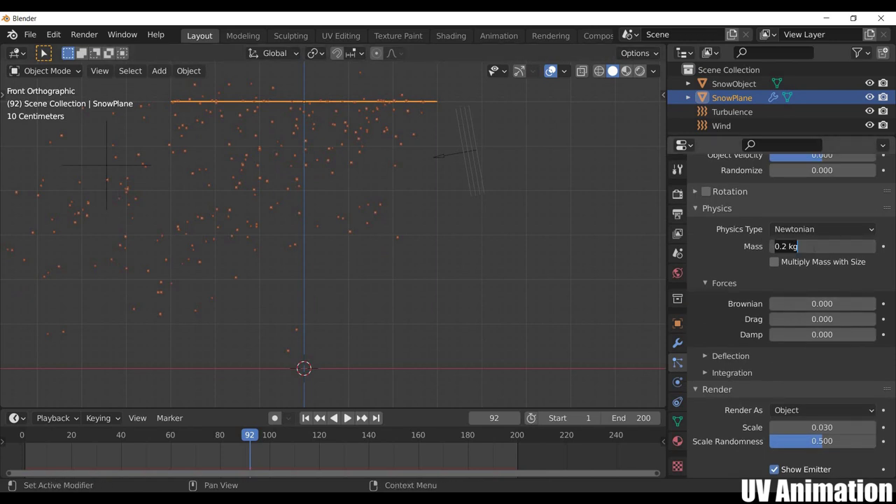
text(0.15)
key(Return)
Step: Replay the snowfall from frame 1 and select the Wind force field
key(shift+Left)
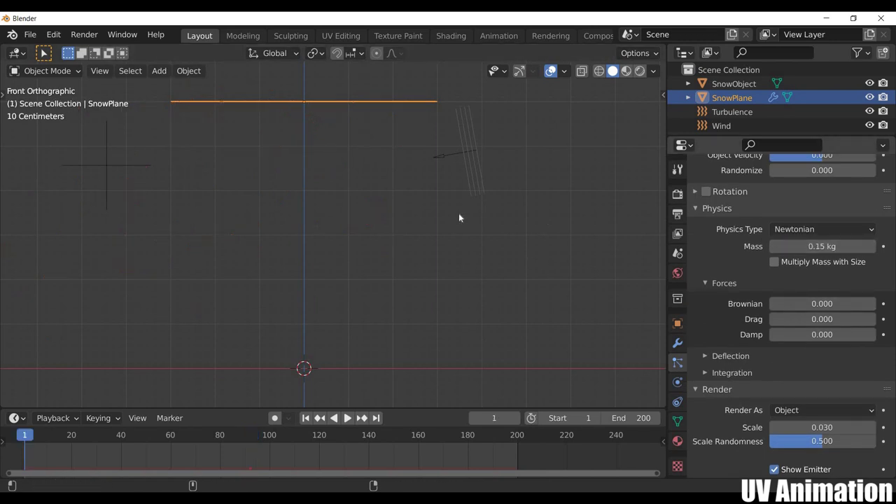
key(space)
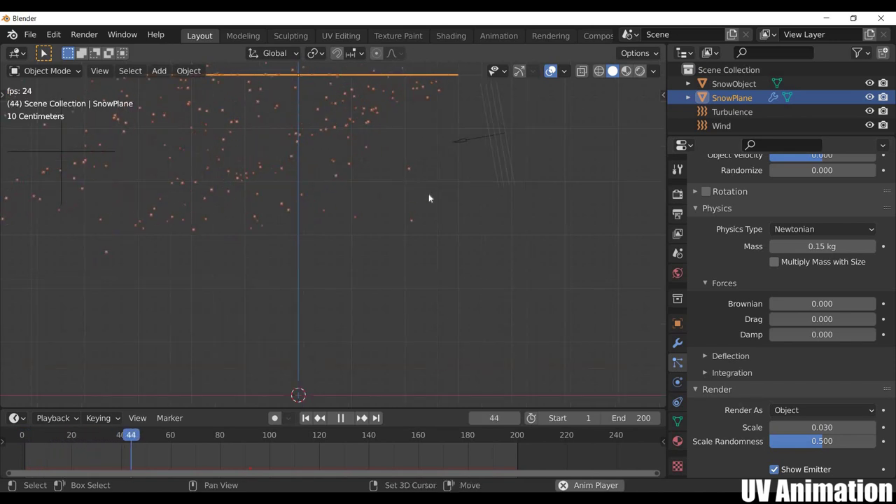
scroll(433, 202, down, 1)
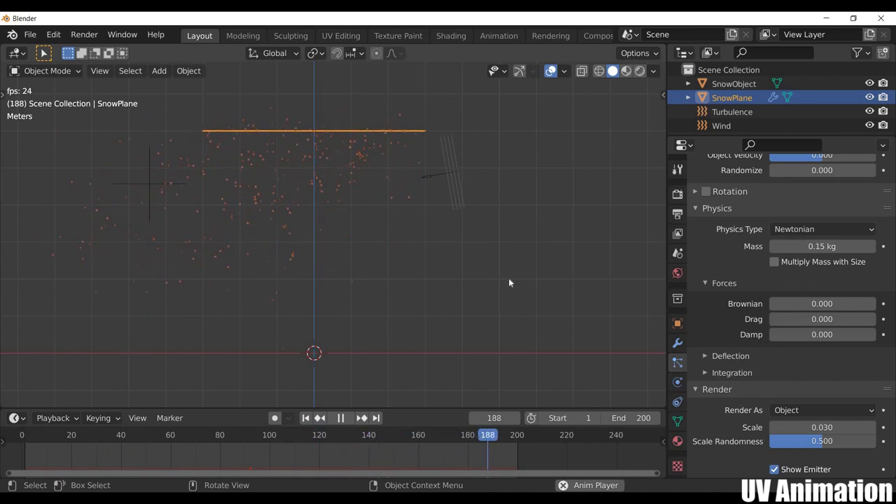
click(450, 170)
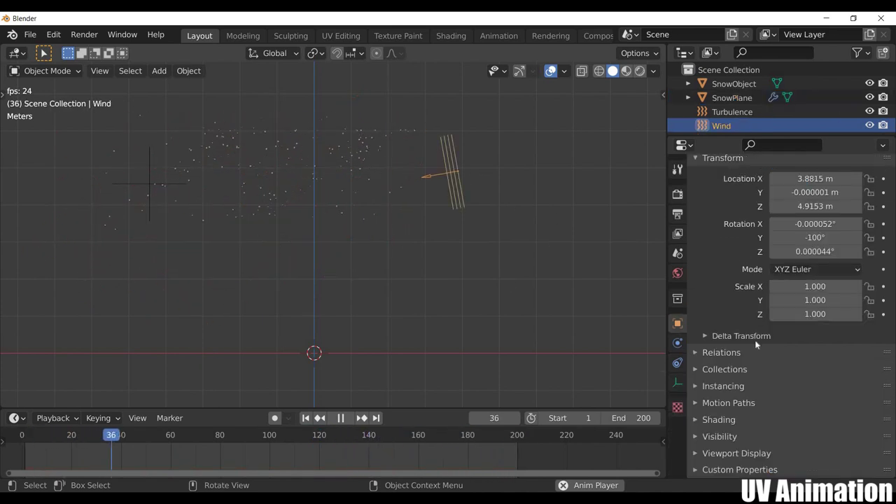
Step: Set the Wind force field strength to 1
click(677, 343)
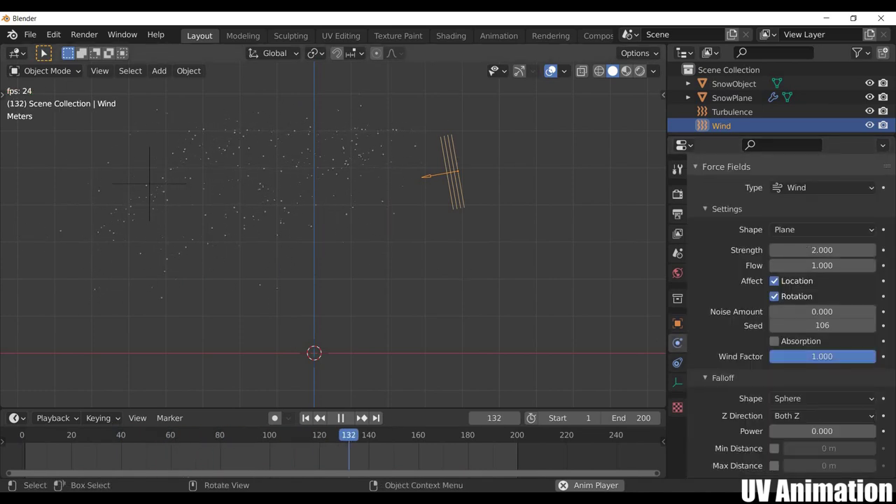
click(809, 250)
text(1)
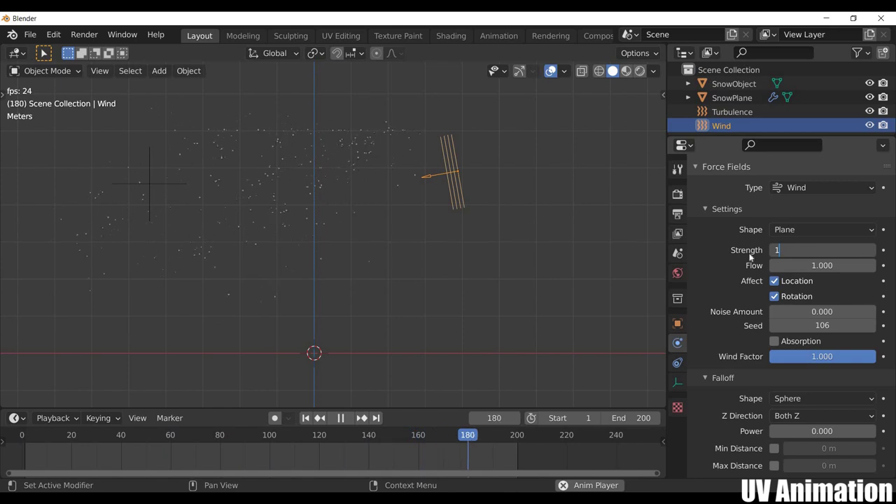
key(Return)
Step: Select the Turbulence force field and set its strength to 3.5
click(732, 111)
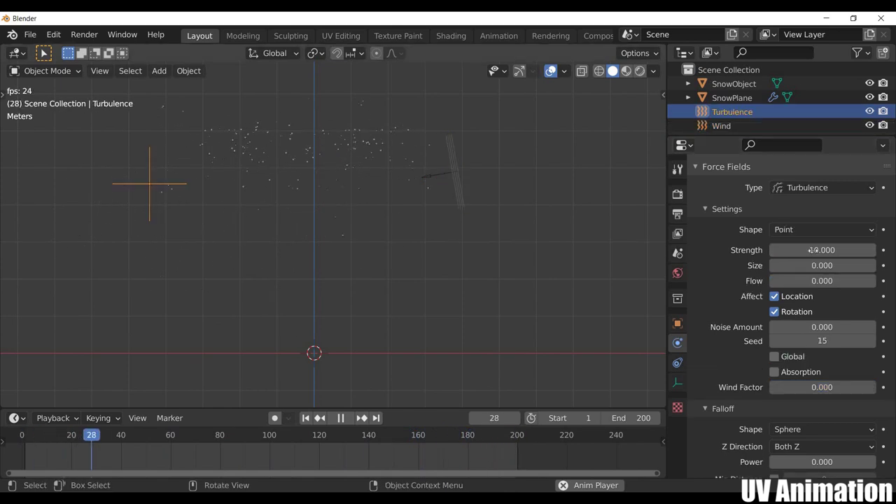
click(813, 250)
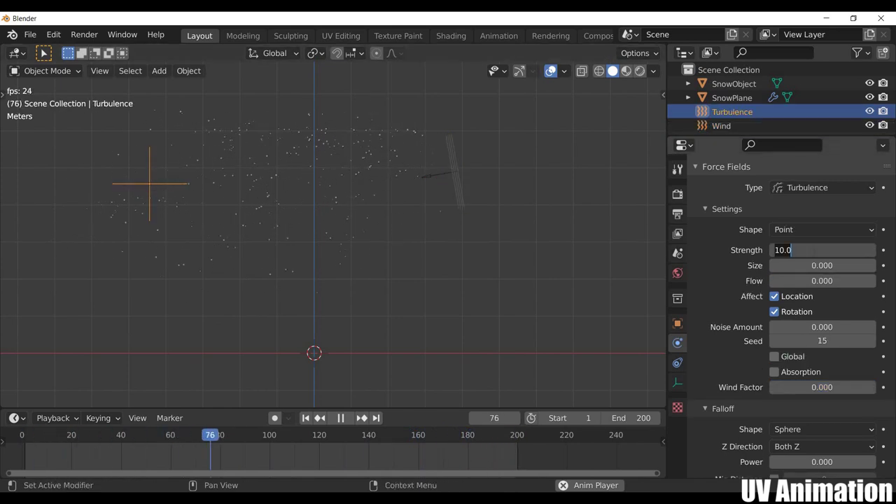
text(3.5)
key(Return)
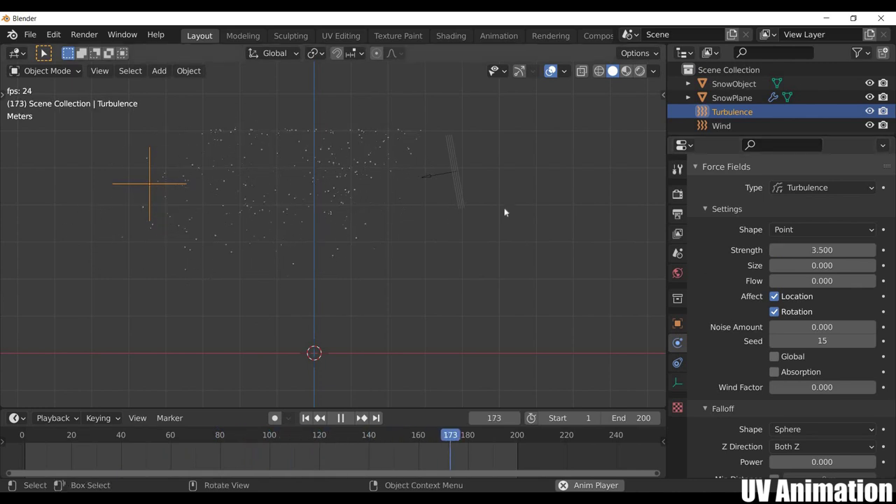
Step: Set the SnowPlane emitter's particle count to 500
click(410, 133)
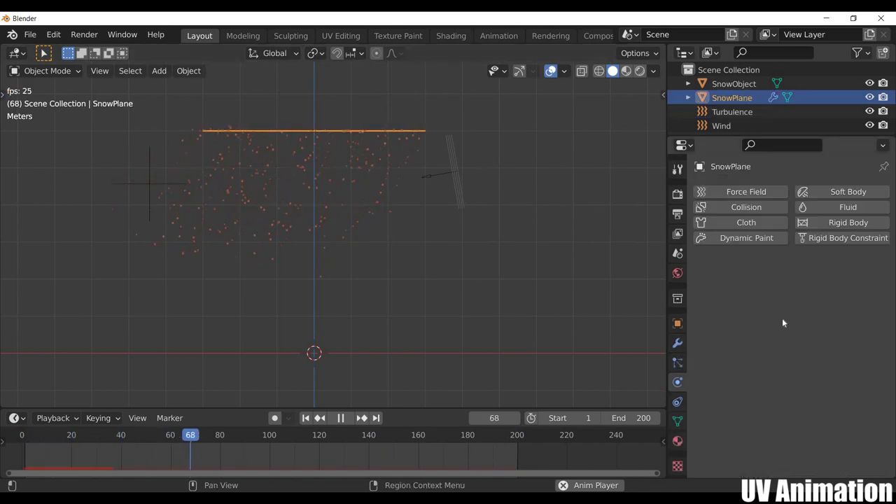
key(ctrl+shift+Tab)
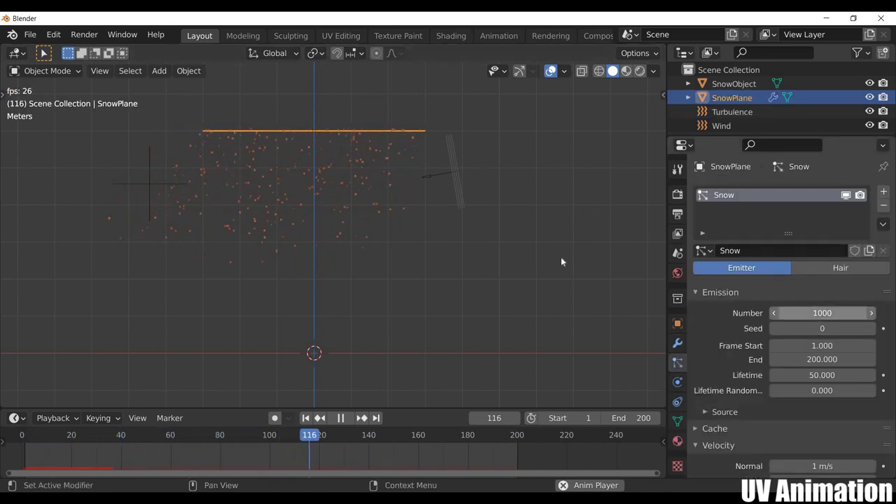
click(822, 313)
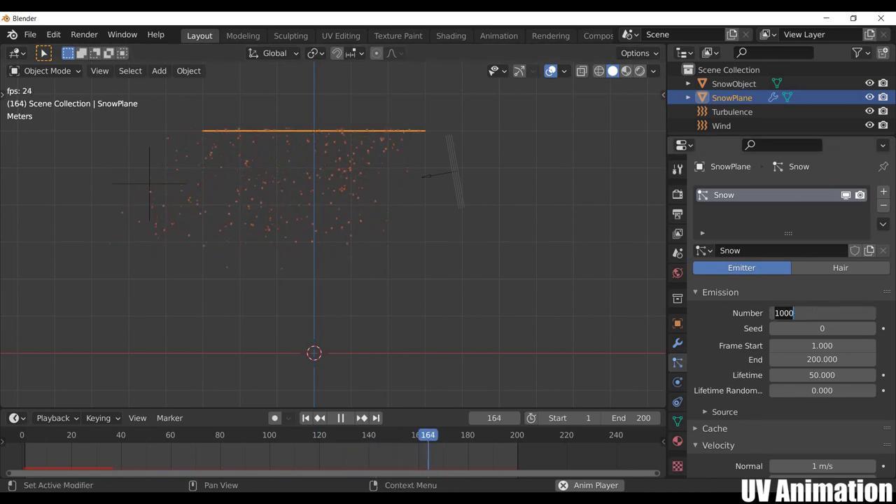
text(500)
key(Return)
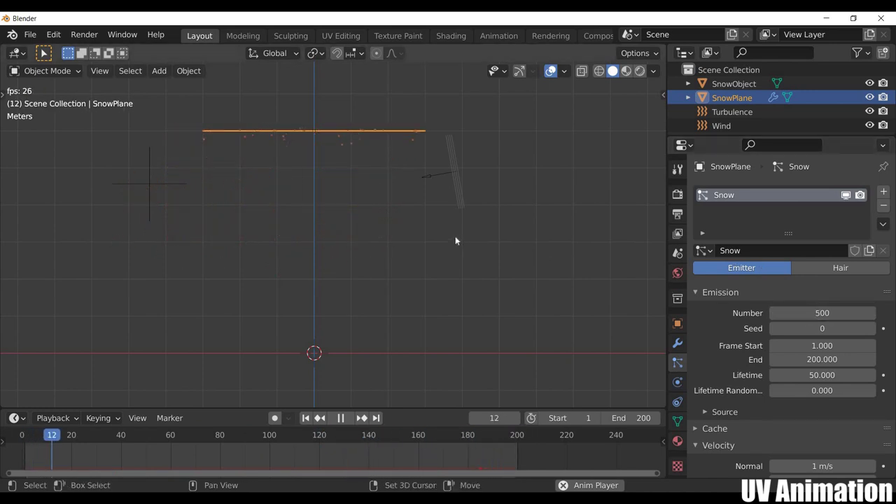
Step: Replay the sparser snowfall and pause at frame 110 to inspect it
key(Escape)
key(space)
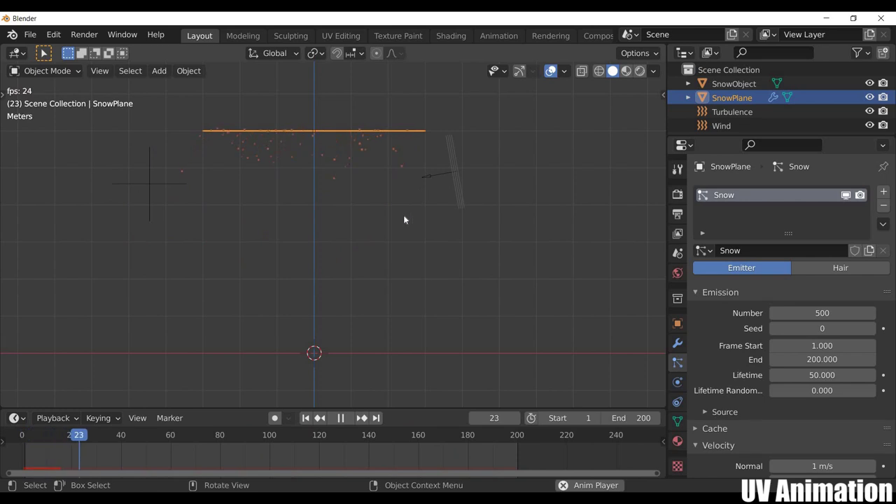
scroll(403, 220, up, 2)
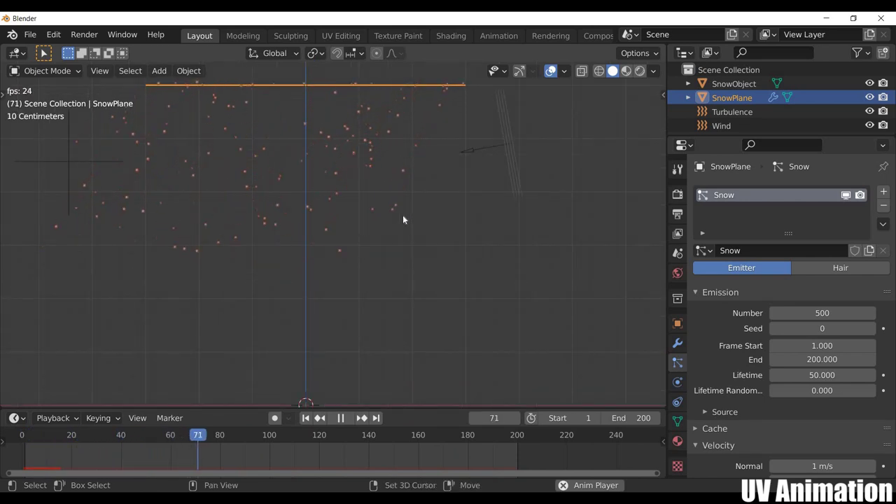
key(space)
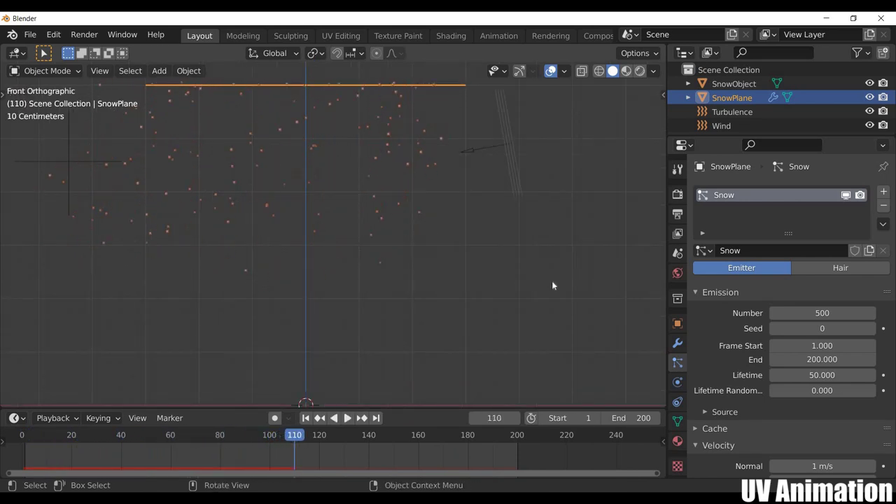
scroll(398, 243, down, 4)
scroll(362, 101, up, 2)
scroll(327, 142, up, 1)
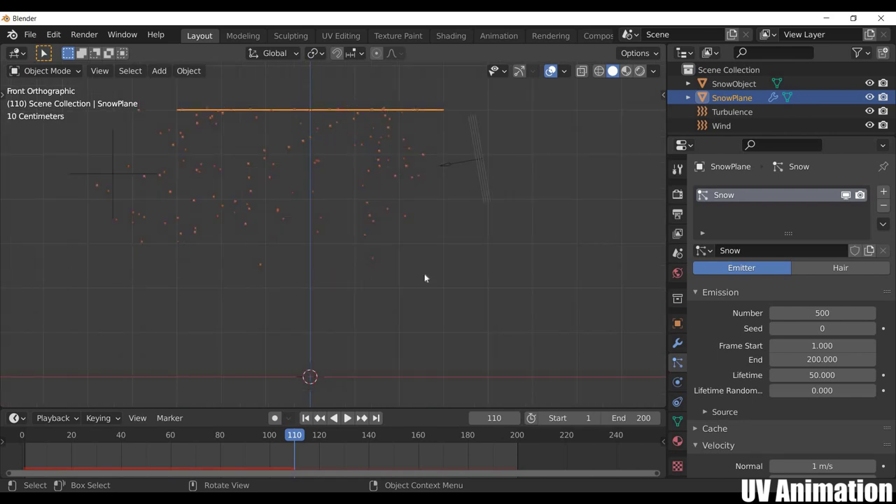
Step: Set particle lifetime to 100 and replay the snow from the first frame
click(800, 374)
text(100)
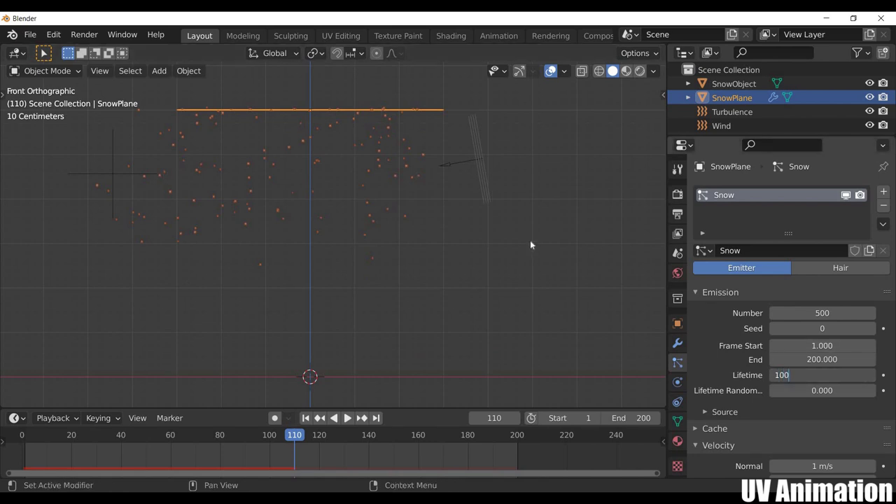
key(Return)
key(shift+Left)
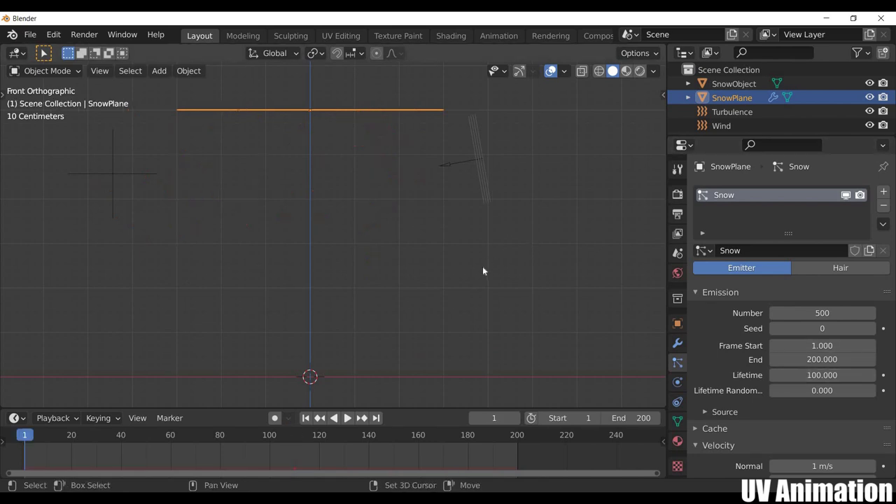
key(space)
scroll(360, 214, down, 1)
scroll(322, 221, down, 1)
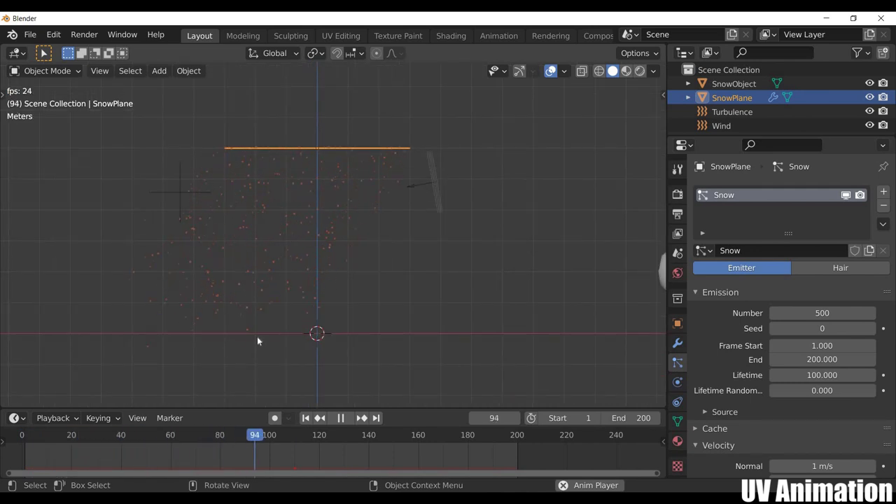
scroll(294, 325, down, 1)
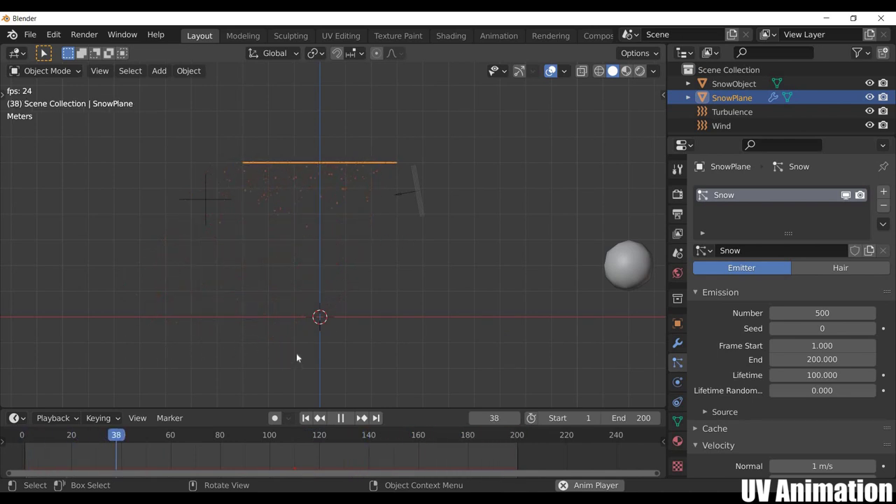
Step: Tilt the SnowPlane emitter about 17° and move it to a new position
key(r)
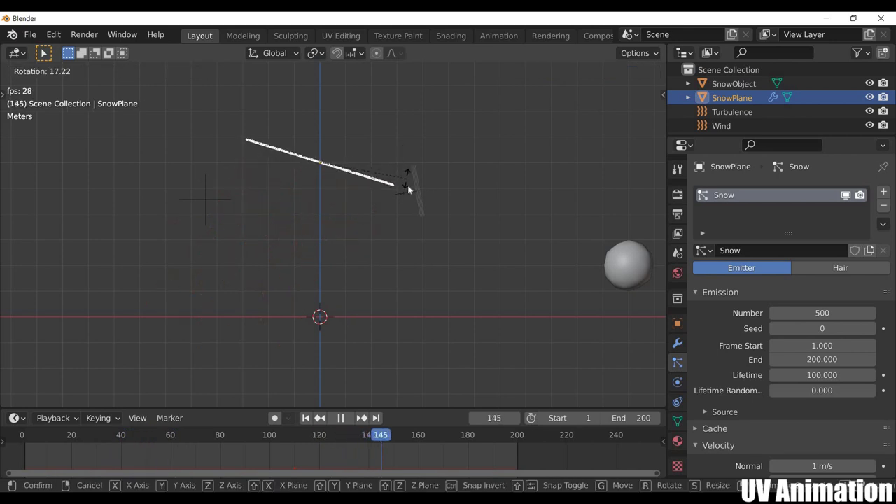
click(360, 201)
key(g)
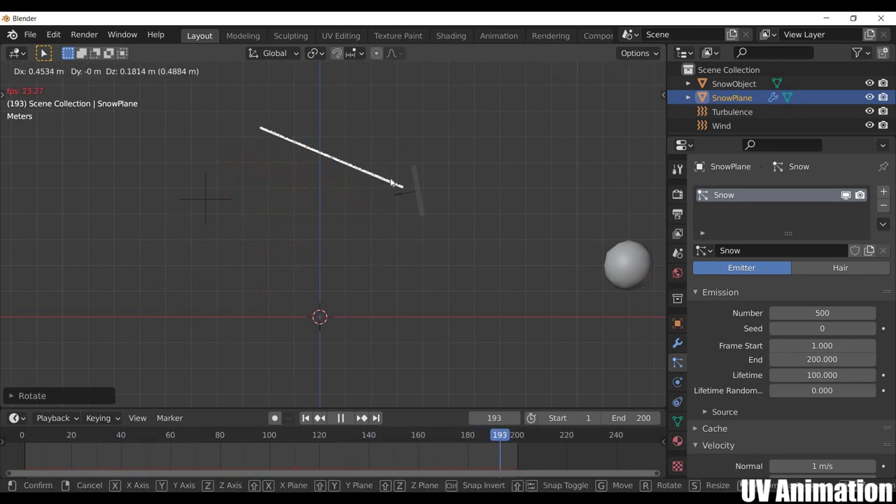
click(405, 184)
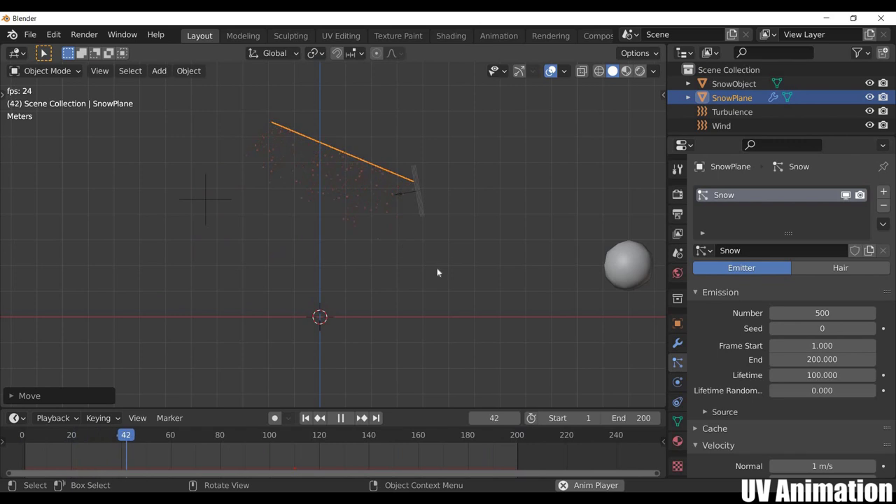
scroll(319, 210, up, 2)
Step: Add a camera and align it to the current view
key(shift+a)
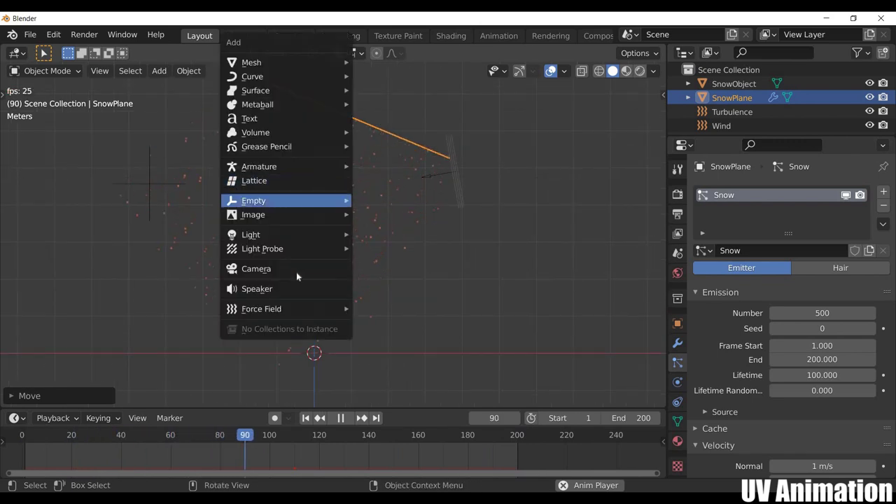
click(302, 269)
scroll(446, 253, up, 2)
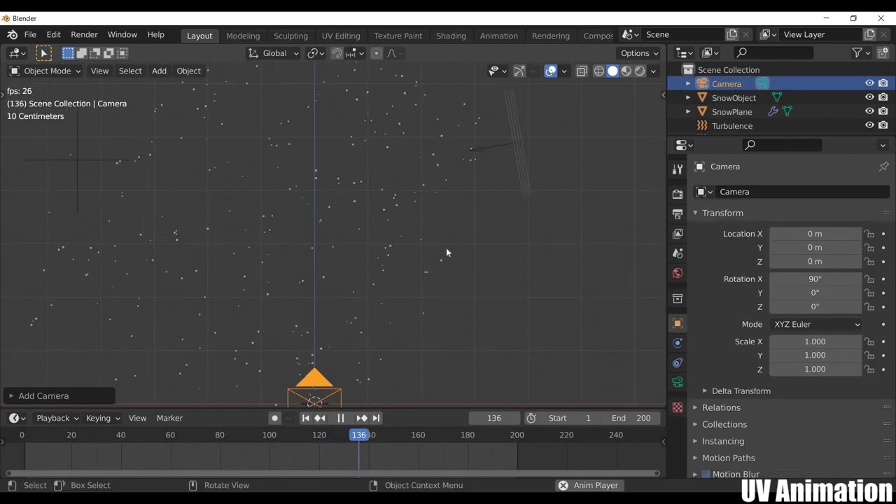
key(ctrl+alt+KP_0)
mouse_move(471, 259)
ctrl+middle_down()
mouse_move(464, 223)
mouse_move(568, 236)
mouse_move(558, 241)
mouse_move(378, 180)
ctrl+middle_up()
Step: Enable Lock Camera to View and adjust the framing of the snowfall
key(F3)
click(463, 223)
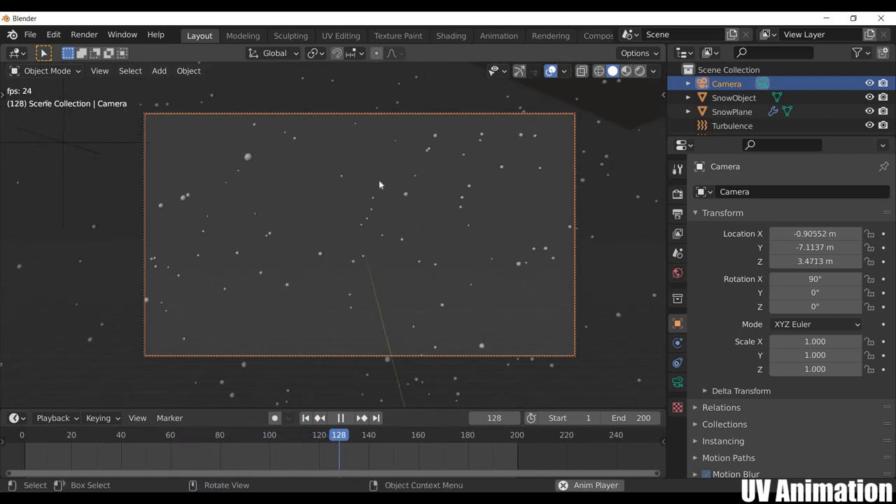
key(q)
key(Return)
scroll(532, 134, down, 1)
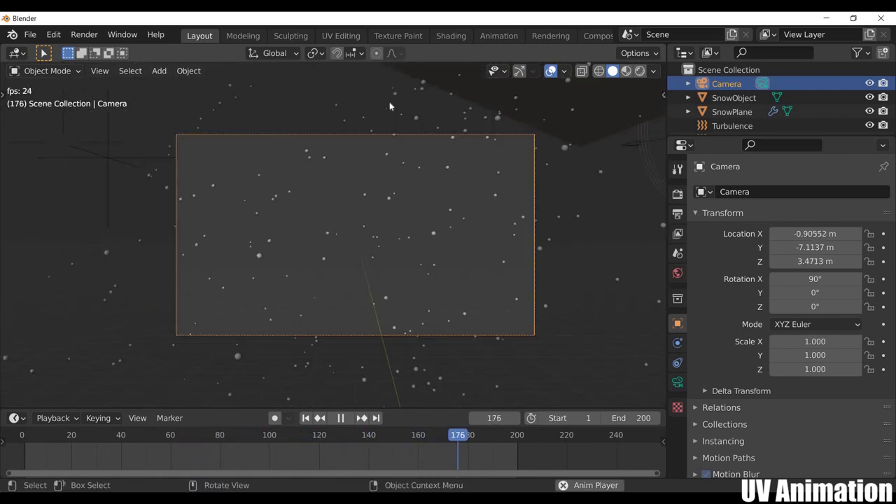
scroll(530, 132, down, 1)
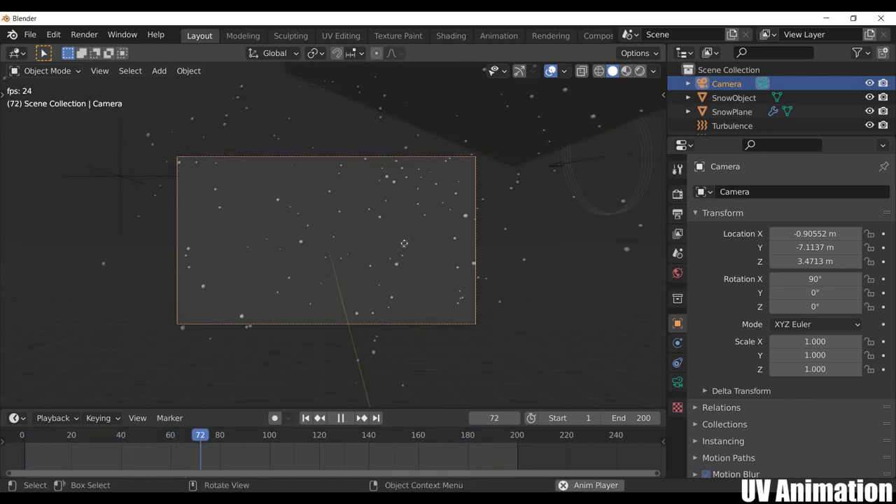
key(g)
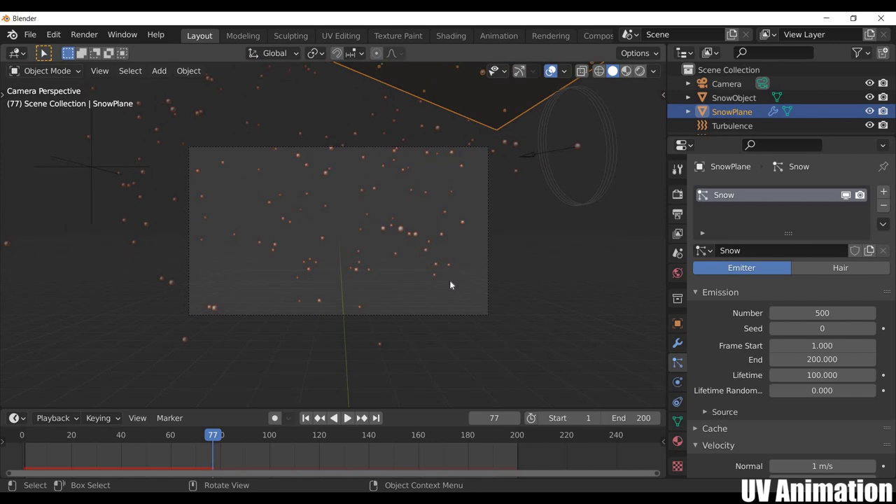
Step: Set emission Frame Start to -80 and check the filled camera view at frame 1
click(308, 421)
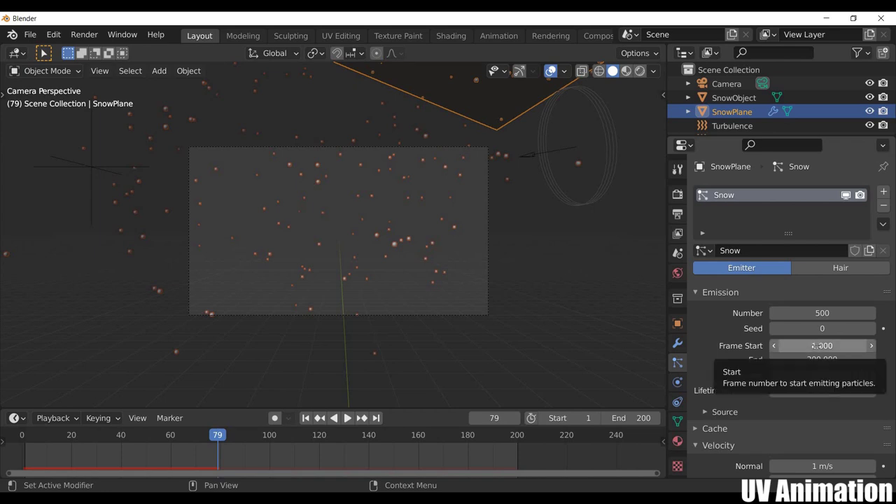
click(822, 345)
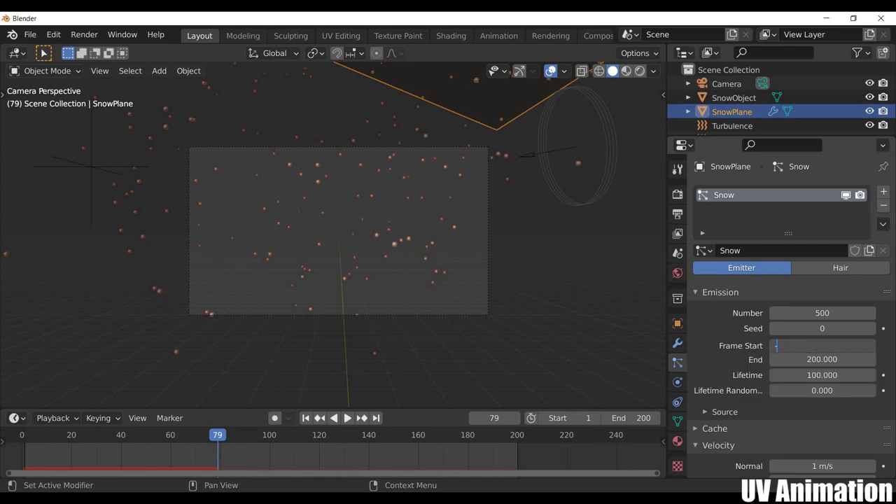
text(-80)
key(Return)
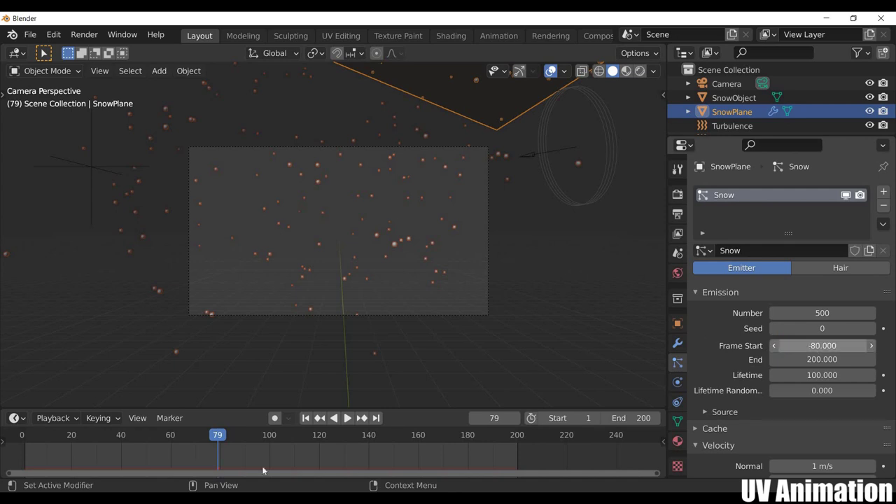
scroll(194, 462, down, 3)
ctrl+scroll(202, 444, up, 5)
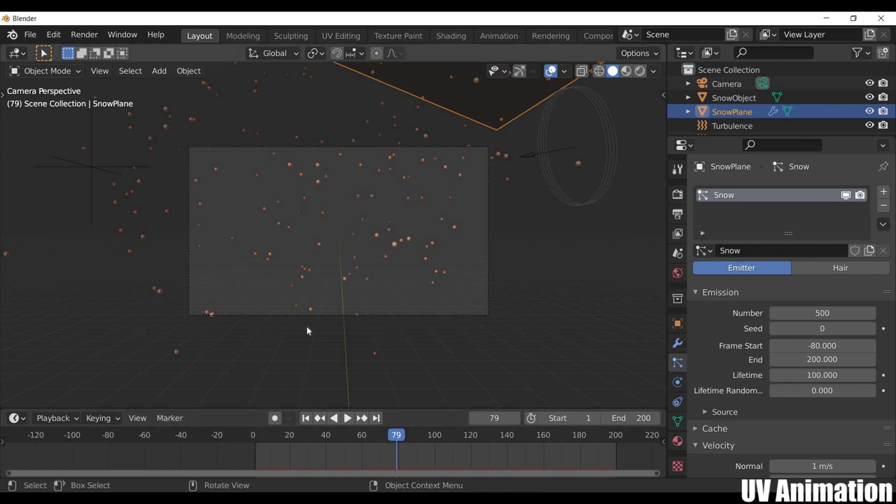
key(shift+Left)
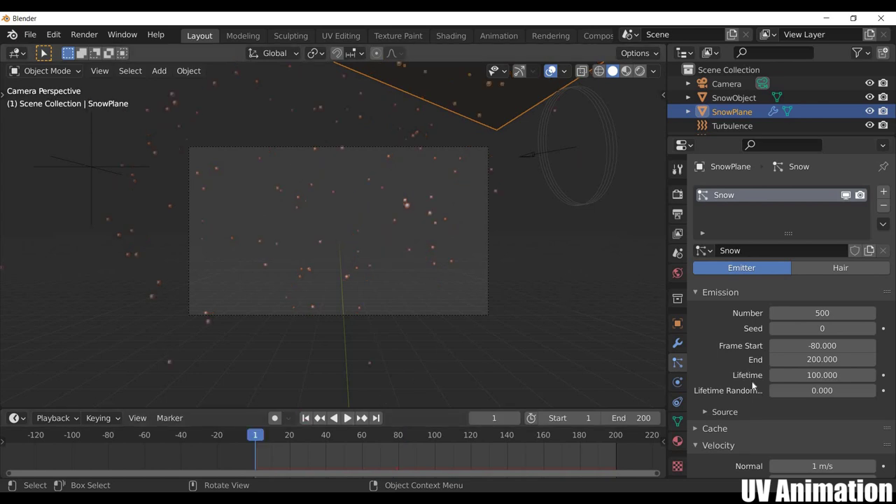
scroll(752, 378, down, 3)
scroll(753, 379, down, 5)
scroll(751, 381, down, 4)
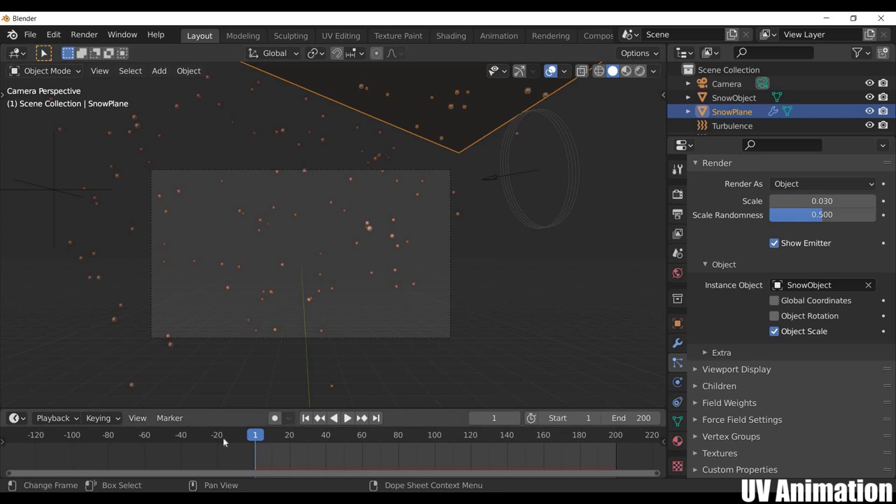
Step: Play the snow animation from the start, scroll through the settings, then pause
click(253, 442)
key(space)
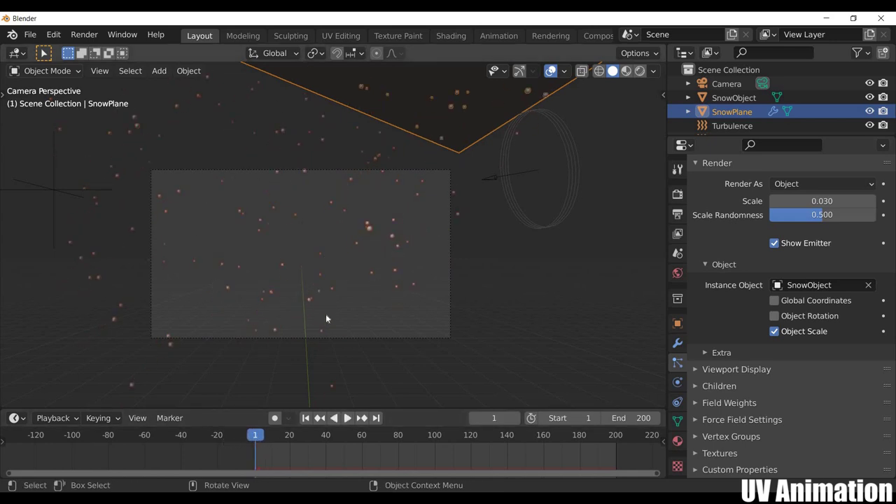
scroll(331, 288, down, 2)
scroll(332, 287, down, 1)
scroll(391, 254, up, 3)
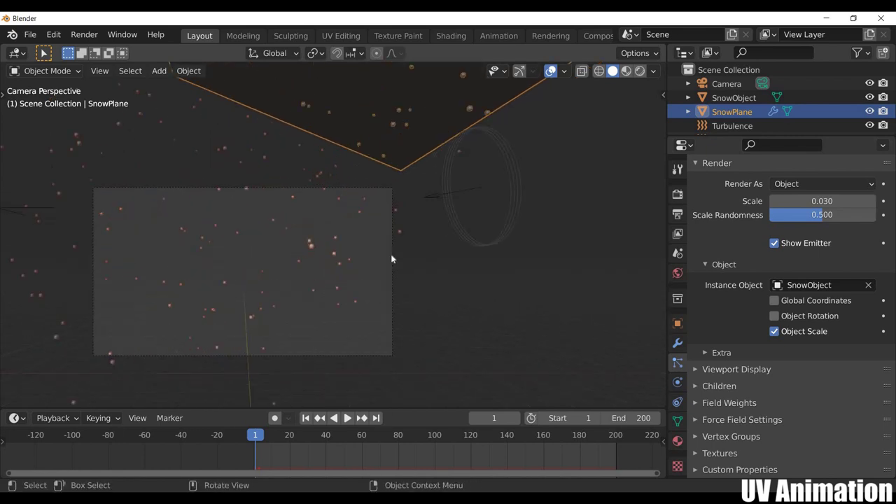
scroll(477, 239, up, 2)
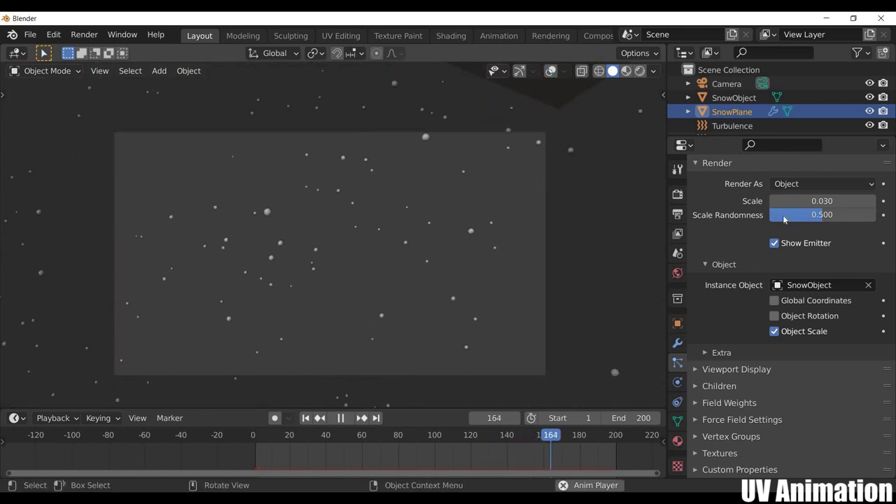
scroll(806, 259, up, 1)
scroll(808, 248, up, 4)
scroll(816, 238, up, 4)
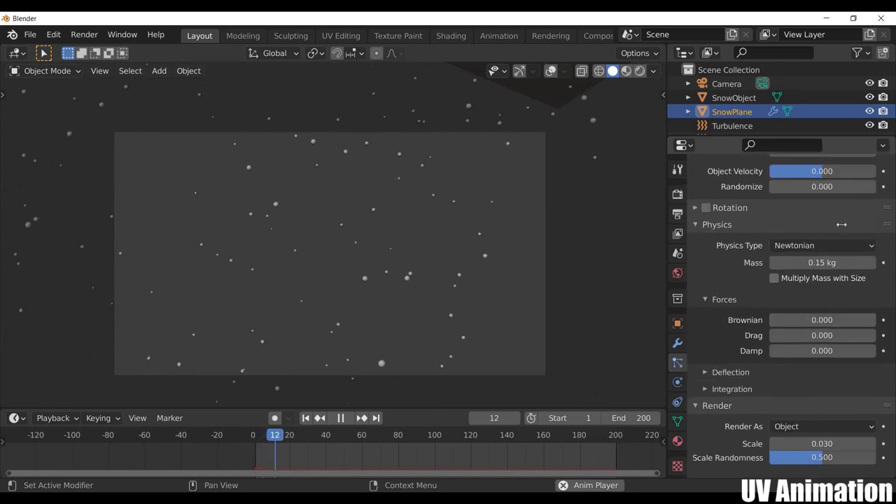
scroll(816, 235, up, 3)
scroll(784, 260, up, 5)
scroll(728, 291, up, 5)
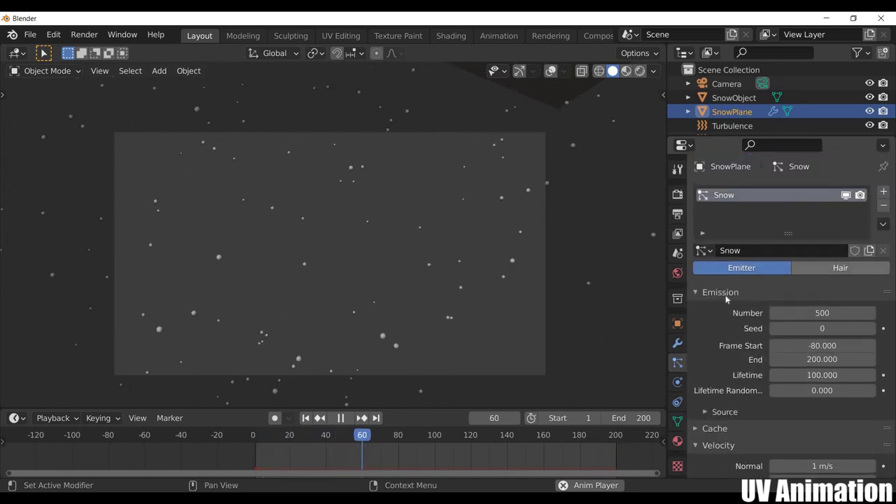
key(space)
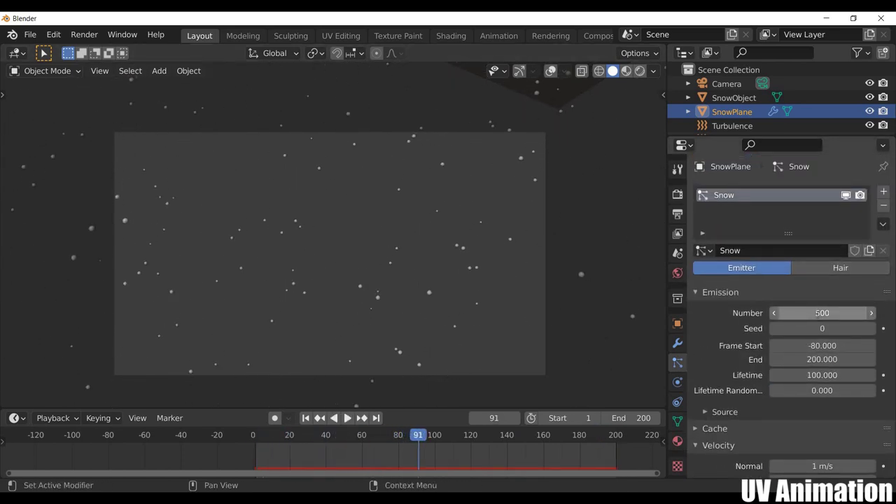
Step: Set the emitted particle count to 200 and replay from the start
click(822, 313)
text(0)
key(Return)
key(shift+Left)
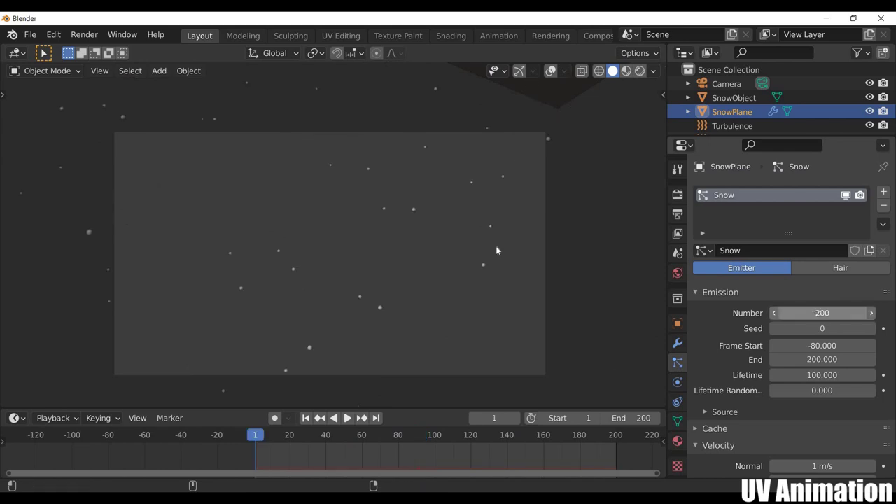
key(space)
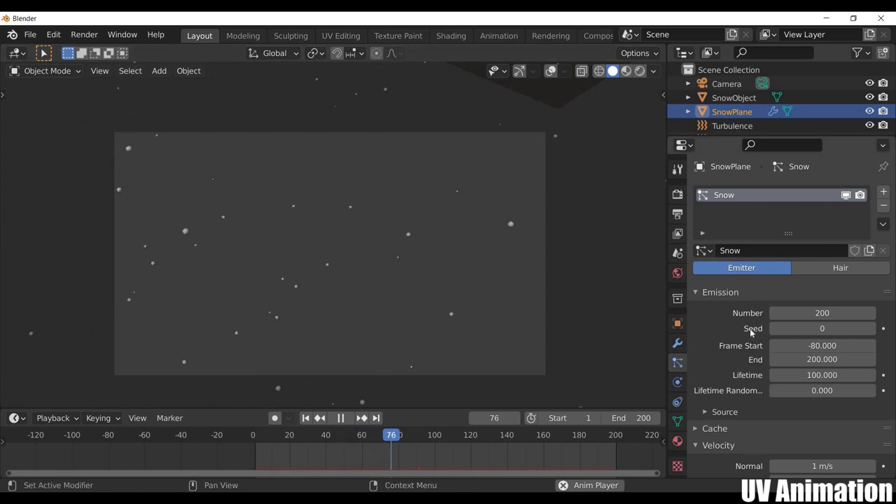
Step: Lower the particle mass in Physics to 0.1 kg
scroll(750, 329, down, 4)
scroll(752, 327, down, 4)
scroll(816, 296, down, 3)
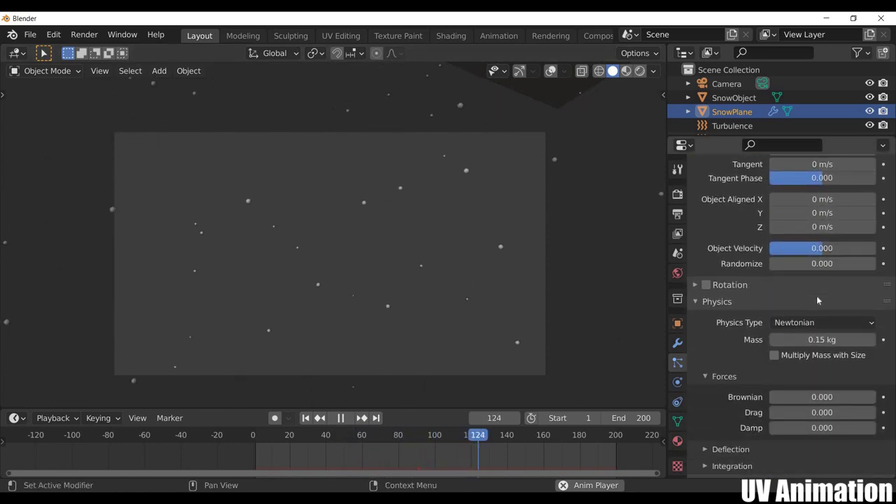
click(805, 340)
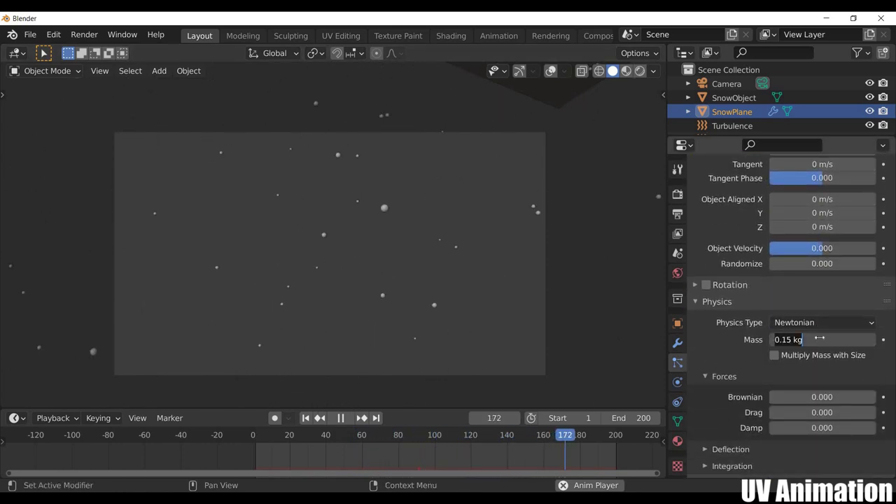
text(0.1)
key(Return)
scroll(708, 197, up, 3)
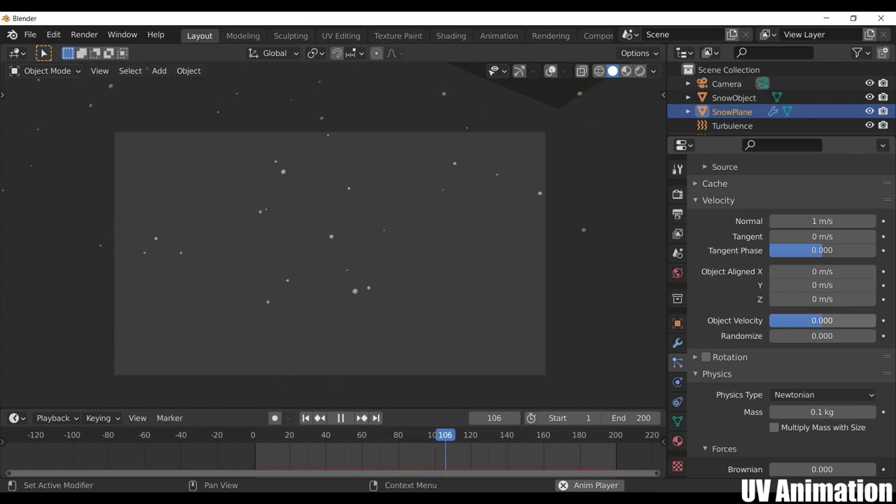
drag(823, 320, 812, 320)
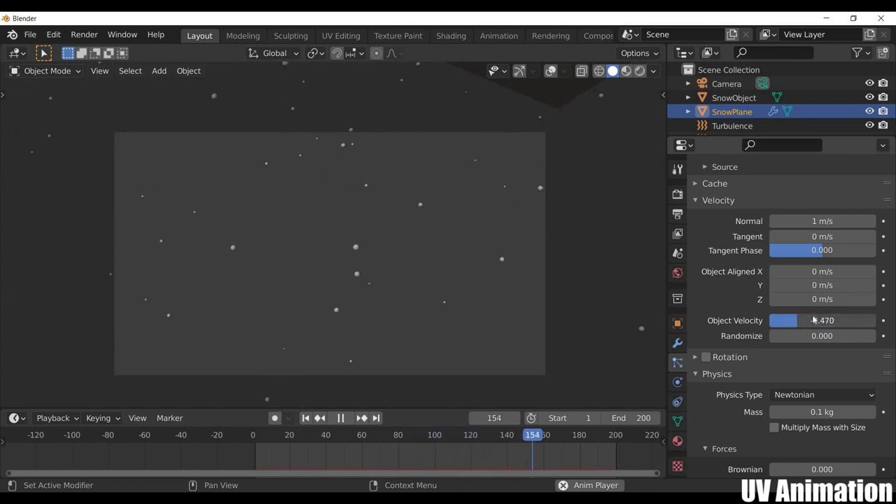
scroll(805, 294, down, 3)
key(BackSpace)
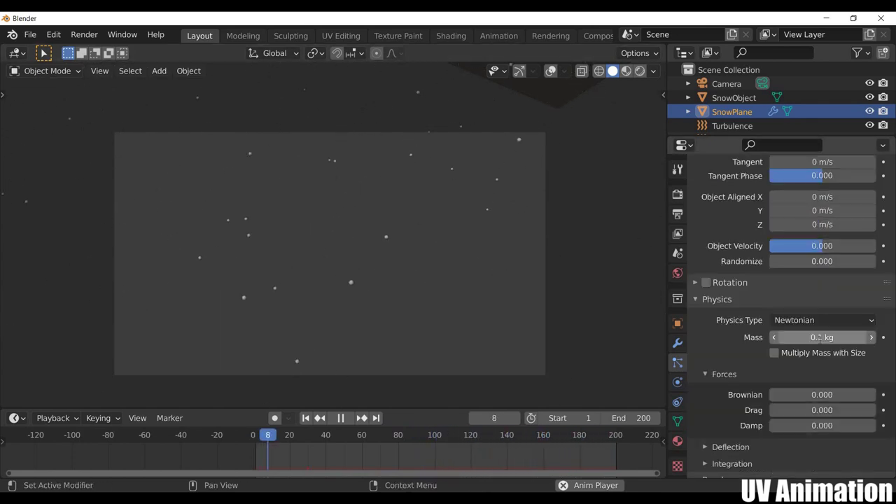
click(819, 337)
text(5)
key(Return)
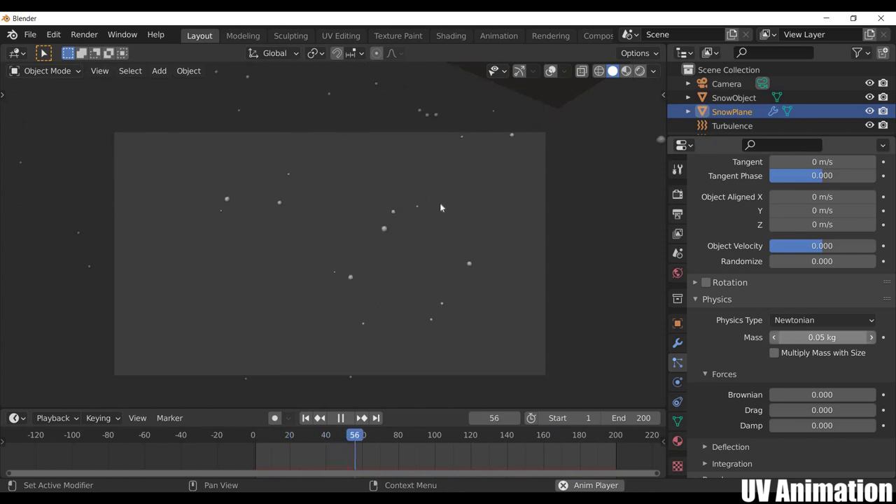
key(Escape)
key(space)
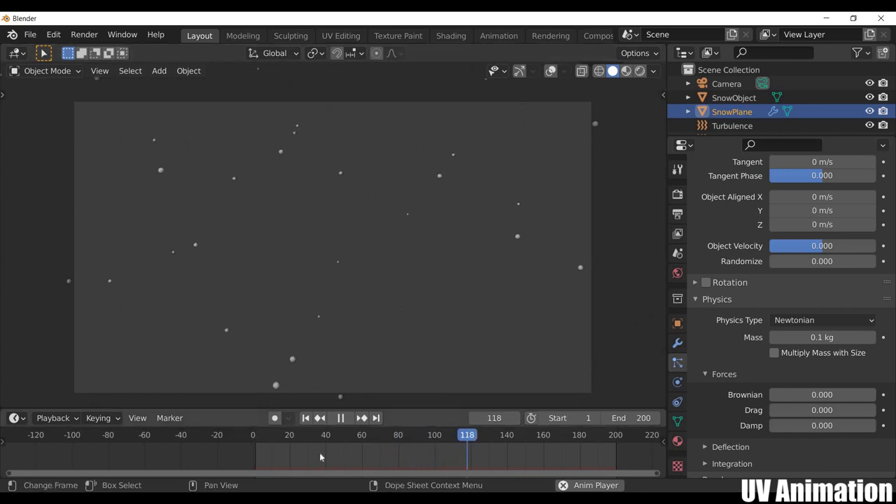
Step: Stop snowfall playback at frame 163 and return to the camera view
ctrl+scroll(319, 452, down, 5)
key(space)
scroll(360, 308, down, 2)
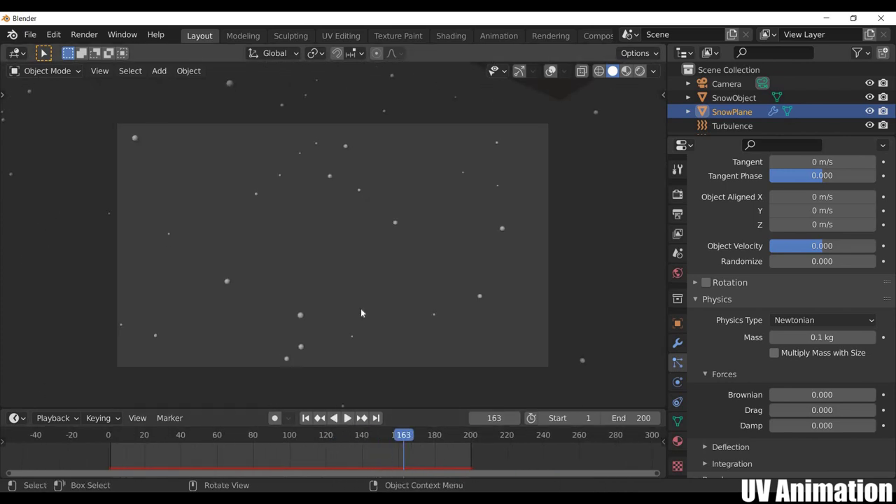
scroll(367, 308, down, 2)
middle_drag(366, 308, 360, 307)
key(KP_0)
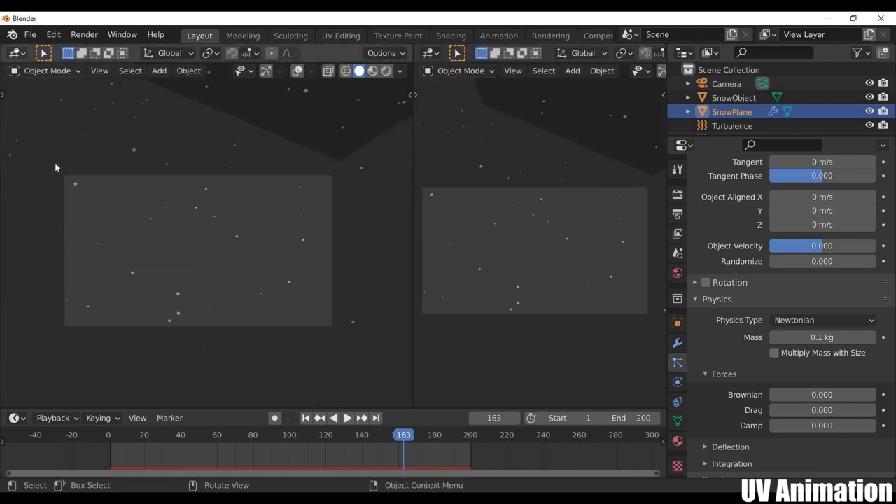
Step: Split the viewport, make the left area a Shader Editor, and orbit the right view
click(16, 53)
key(Return)
mouse_move(514, 290)
middle_down()
mouse_move(579, 286)
mouse_move(605, 240)
middle_up()
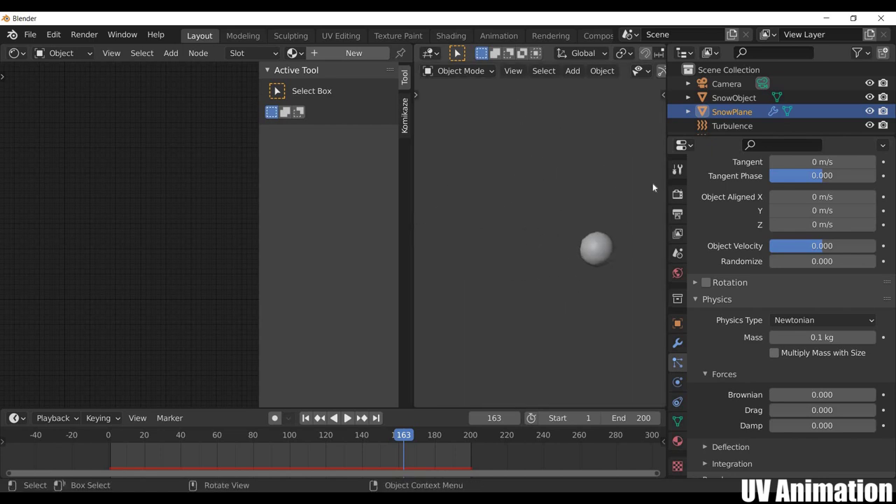
Step: Give SnowObject a new node material, widen the Shader Editor, and open its modifier settings
click(552, 229)
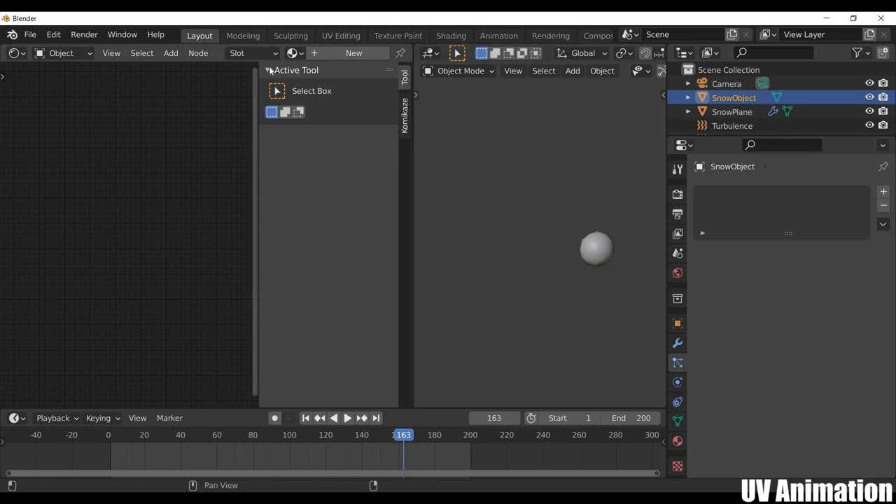
drag(255, 147, 367, 149)
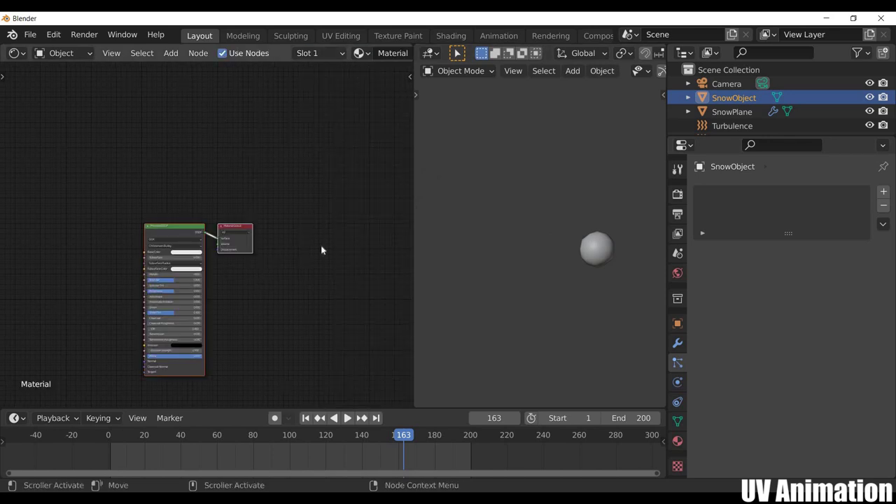
key(Home)
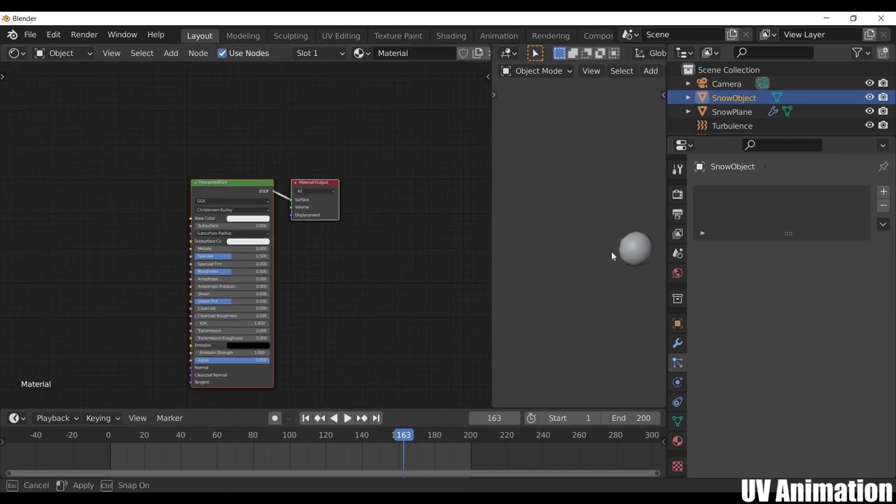
drag(559, 210, 558, 231)
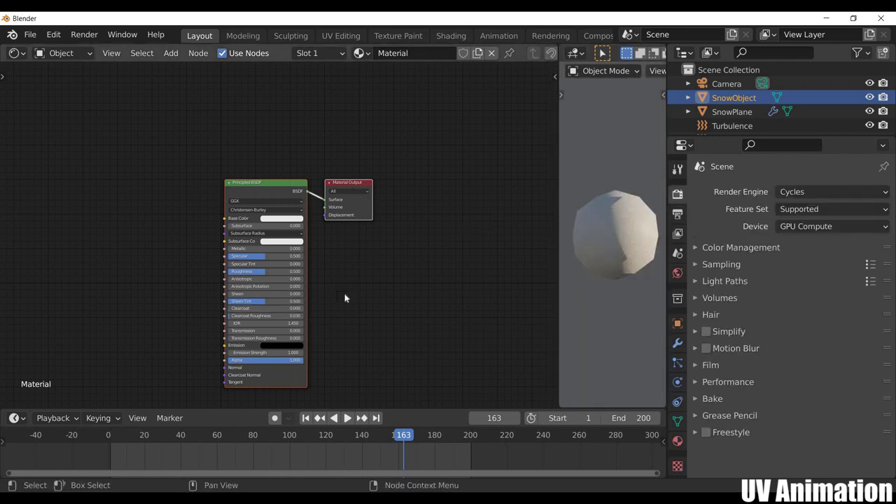
key(Home)
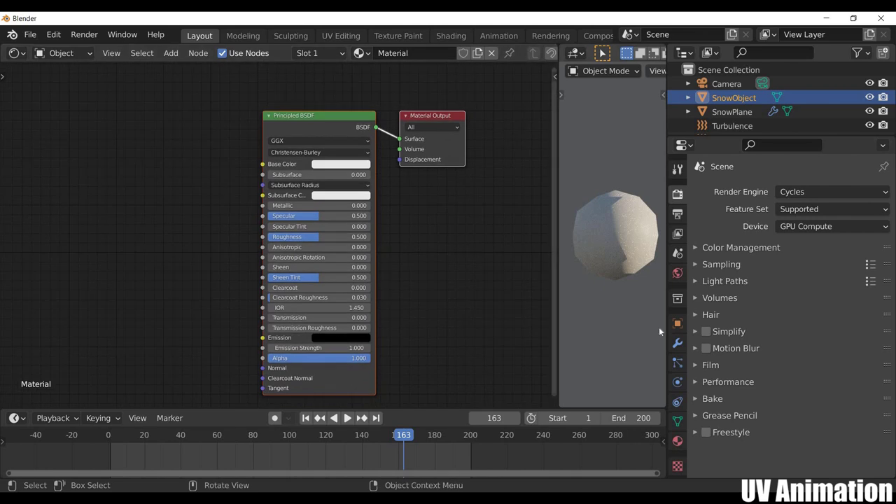
click(677, 343)
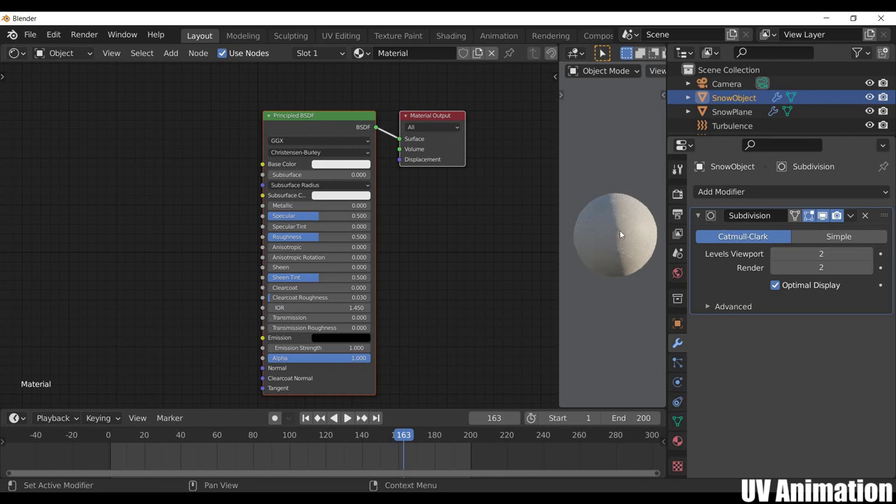
Step: Collapse the Subdivision panel, zoom out, move the Principled BSDF aside, and bring up the Add menu
right_click(613, 231)
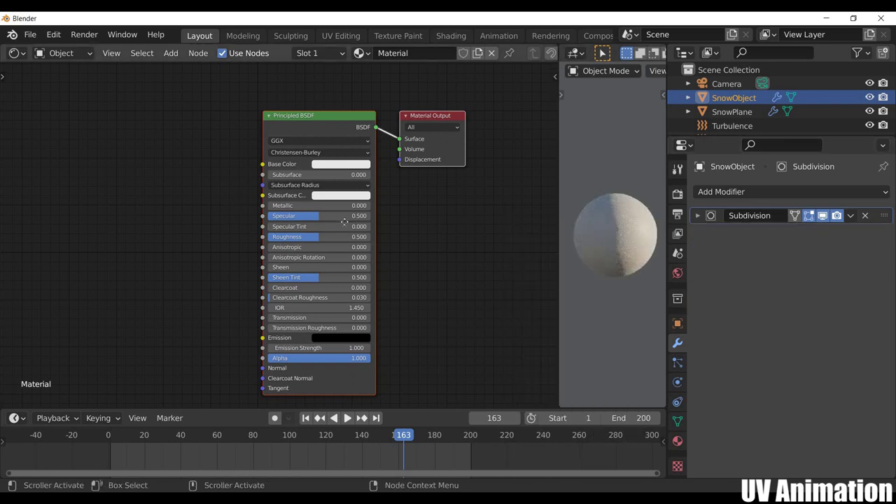
scroll(344, 222, down, 2)
scroll(344, 222, down, 1)
key(g)
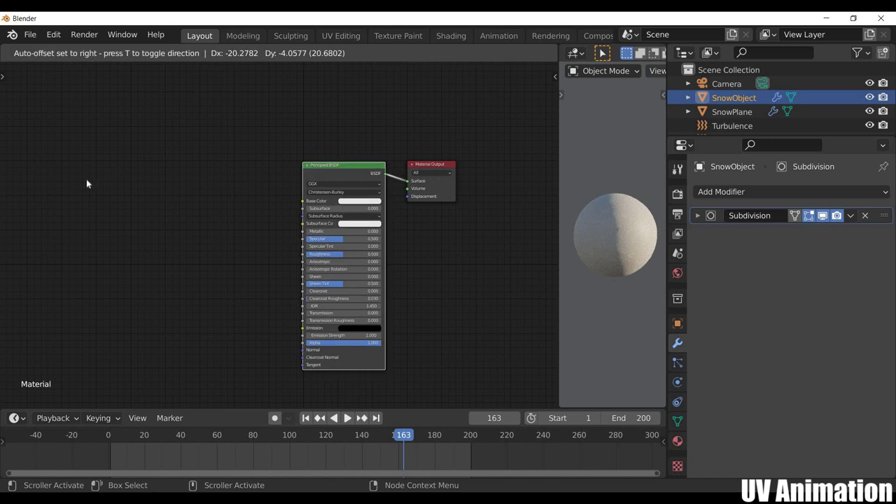
click(86, 184)
key(shift+a)
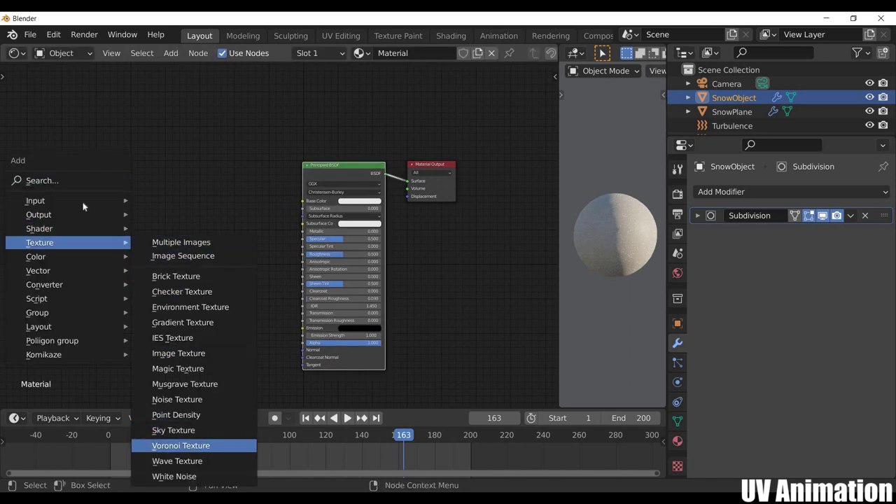
Step: Add a Voronoi Texture node and place a duplicate of it just below
click(181, 445)
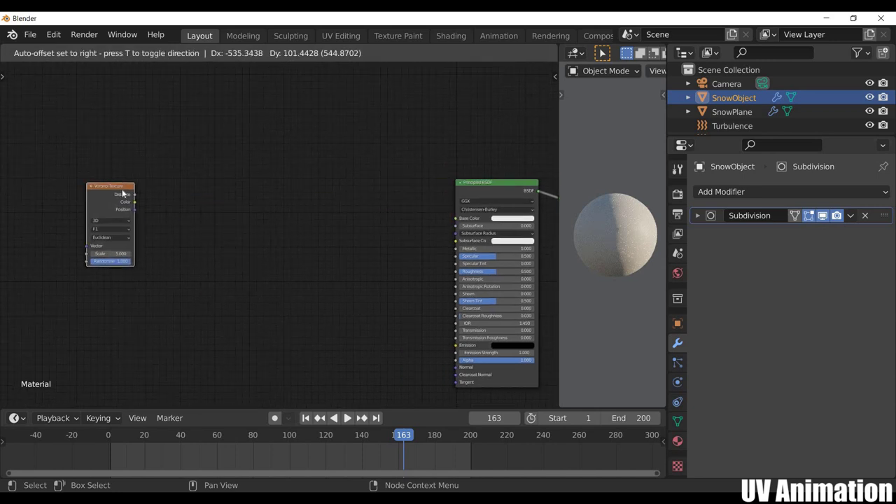
click(123, 189)
key(shift+d)
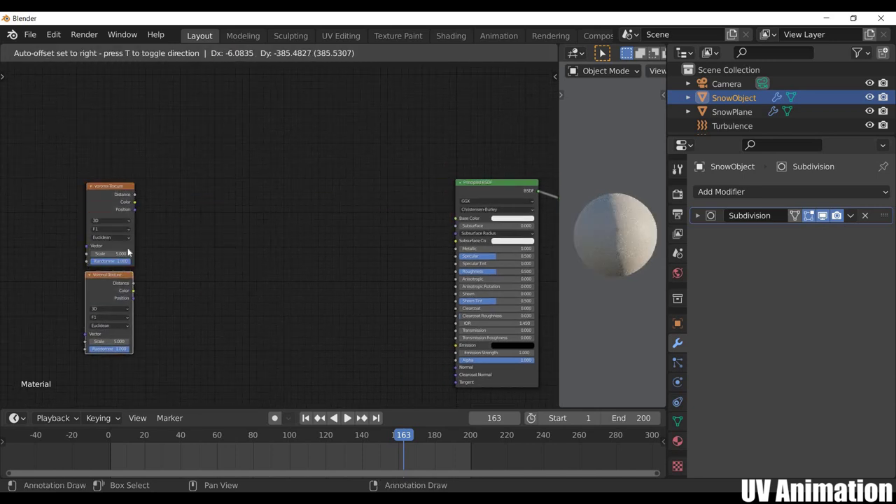
click(116, 245)
Step: Blend the two Voronoi textures into a Mix node's Color1 and Color2 inputs
ctrl+shift+right_drag(116, 301, 203, 254)
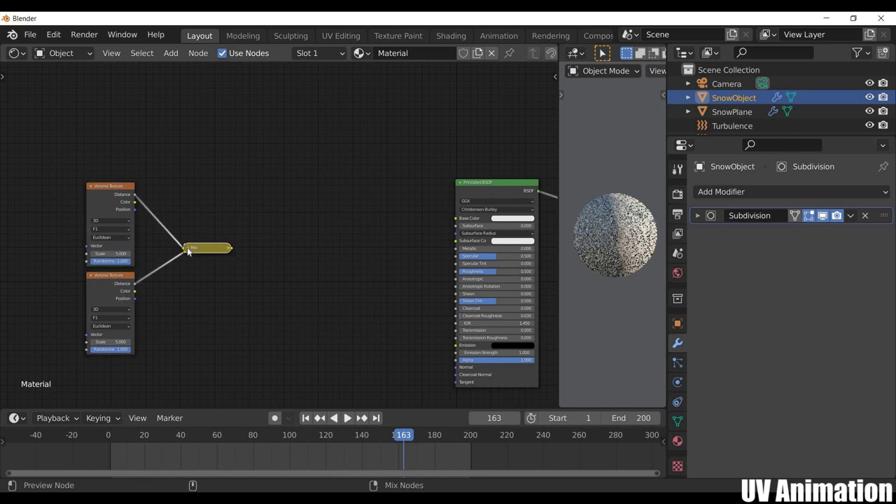
key(g)
click(280, 215)
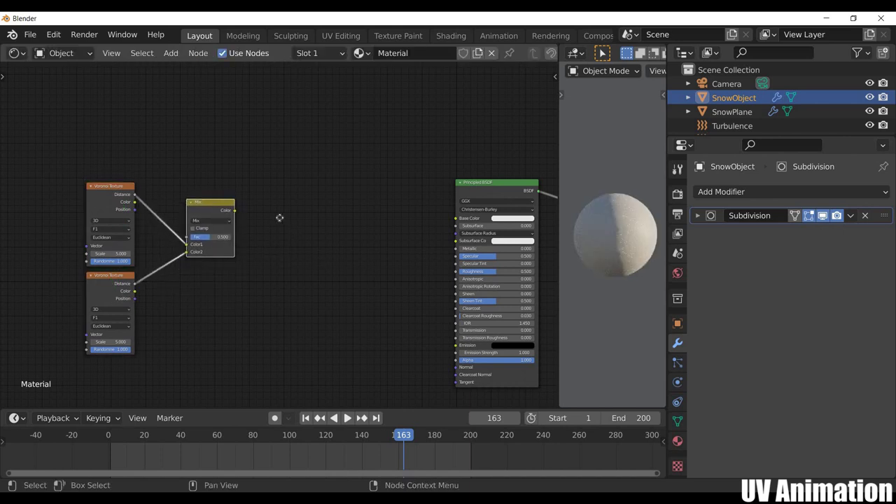
scroll(288, 241, up, 1)
scroll(265, 226, up, 1)
scroll(259, 203, down, 2)
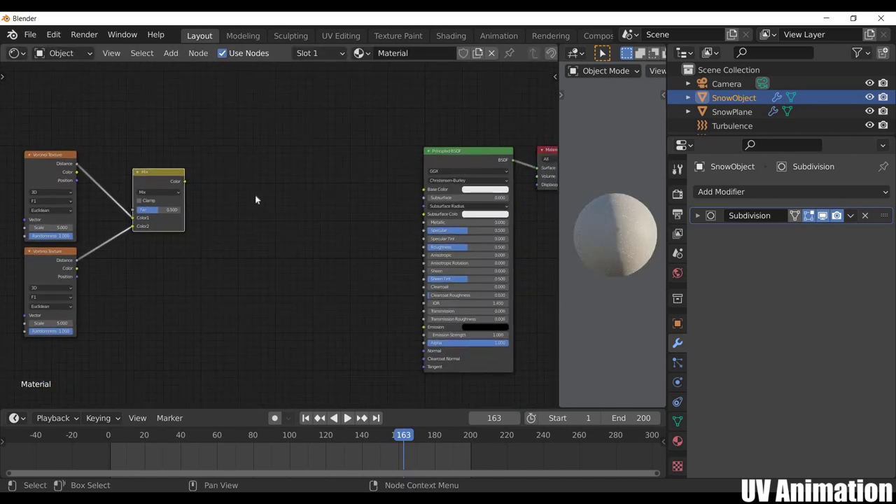
key(shift+a)
mouse_move(194, 238)
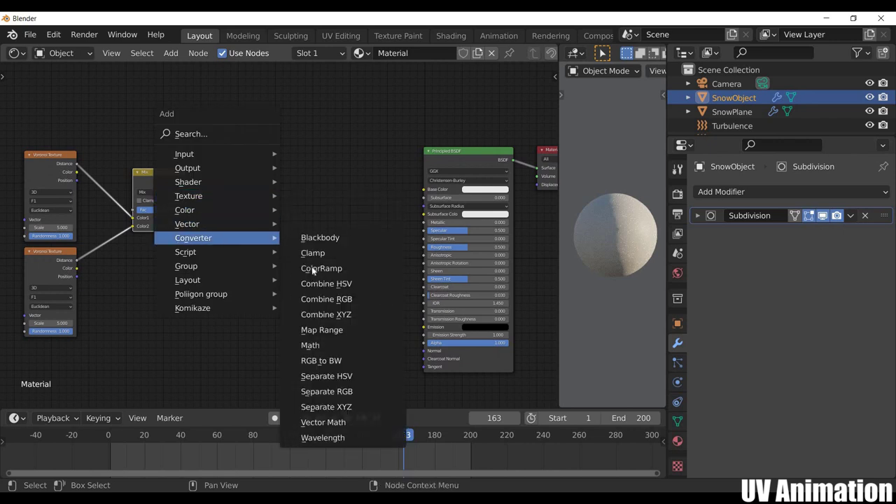
Step: Insert a ColorRamp before the BSDF Base Color, fed by the Mix result into its Fac
click(312, 269)
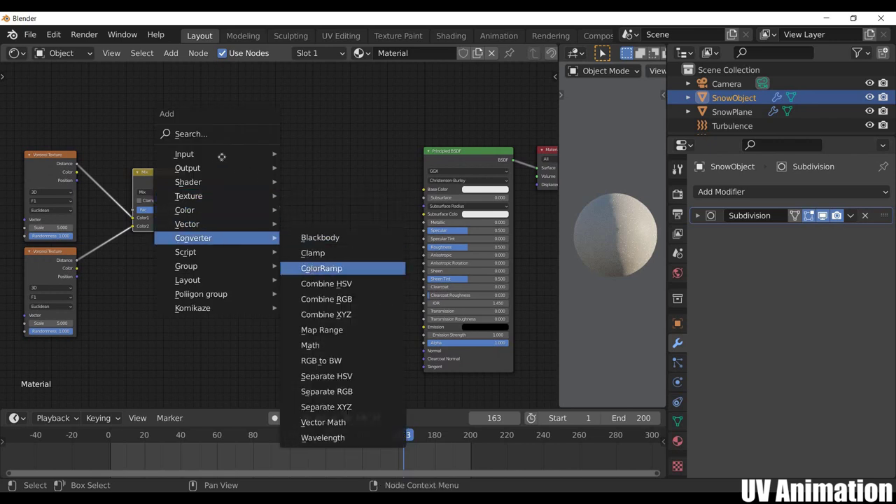
click(171, 167)
scroll(172, 172, up, 1)
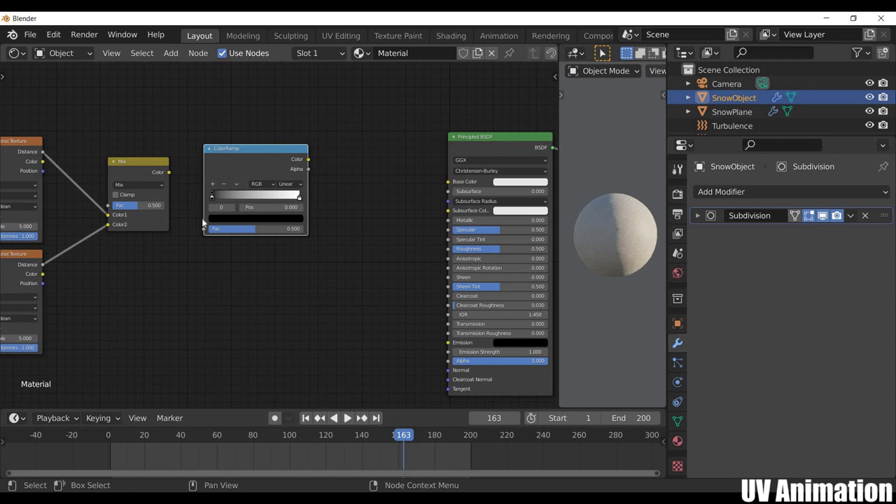
drag(204, 227, 207, 233)
mouse_move(314, 157)
mouse_down()
mouse_move(426, 242)
mouse_move(434, 222)
mouse_up()
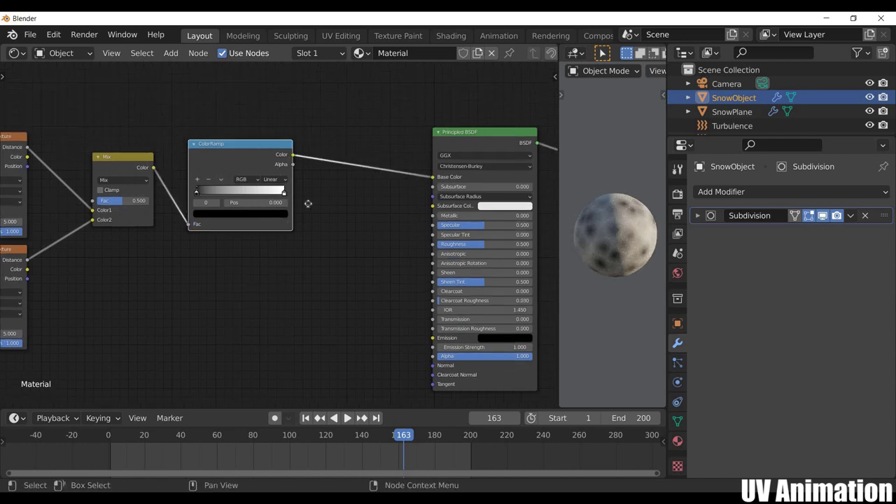
Step: Set the lower Voronoi Texture's Scale to 50
scroll(625, 266, up, 3)
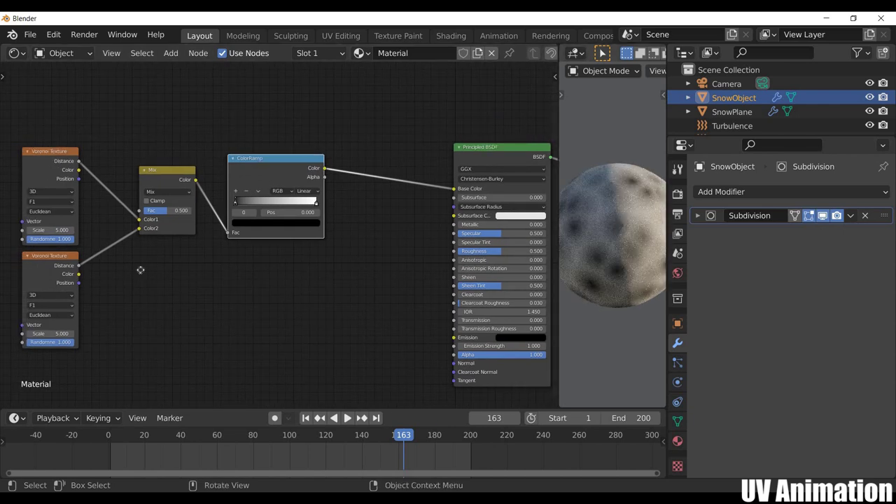
middle_drag(87, 203, 236, 198)
scroll(253, 260, up, 2)
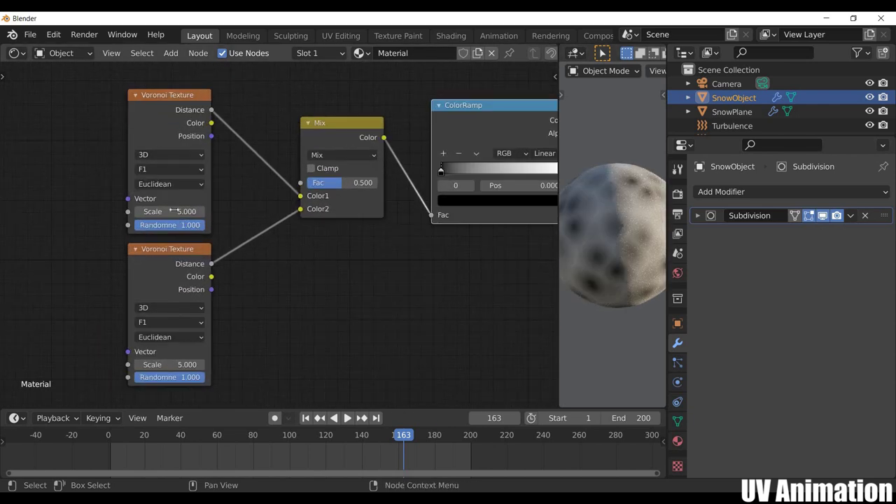
scroll(133, 204, up, 1)
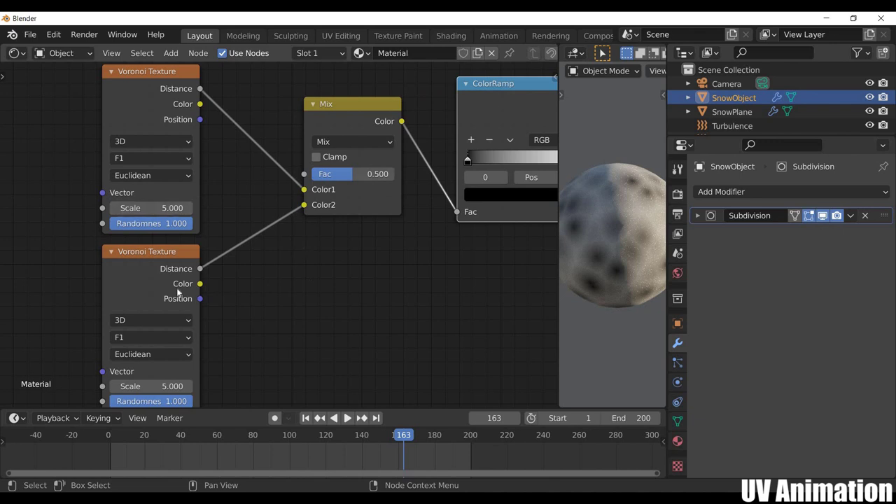
middle_drag(162, 384, 135, 287)
click(131, 290)
text(5.0)
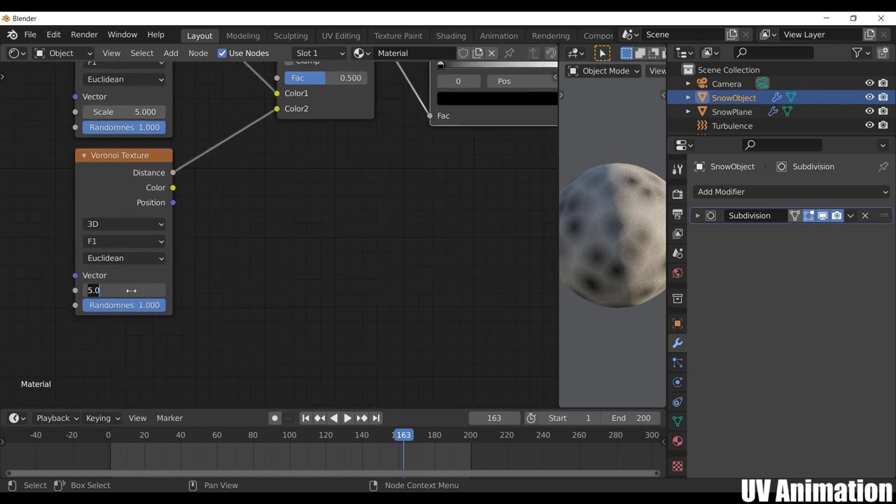
text(Scale 50)
key(Return)
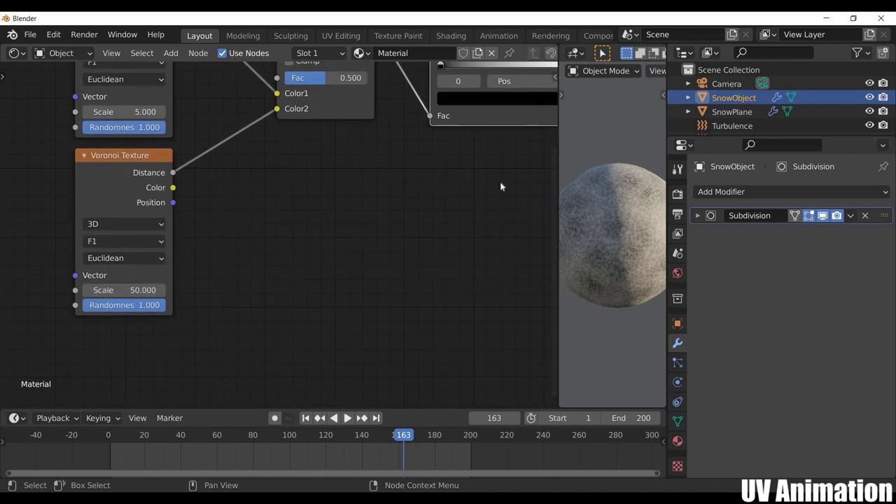
middle_drag(434, 234, 380, 195)
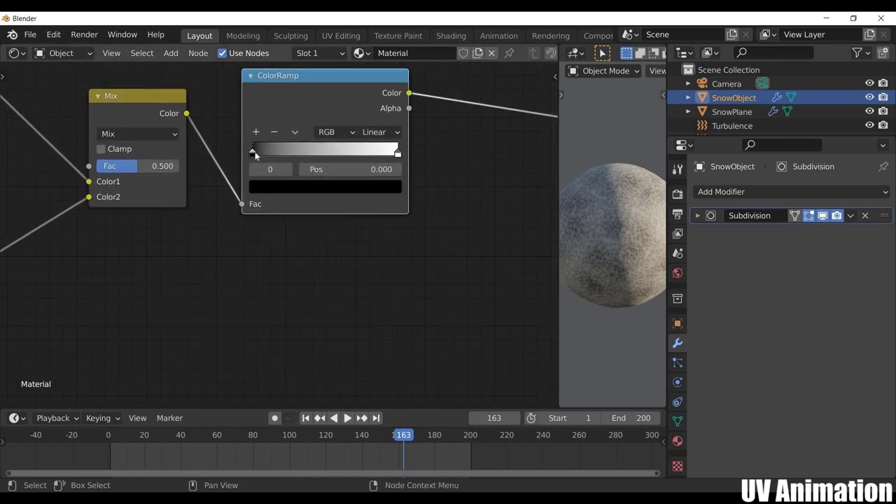
Step: Make the ColorRamp's dark stop light blue (H 0.569, S 0.806, V 0.672)
click(347, 187)
scroll(314, 242, up, 2)
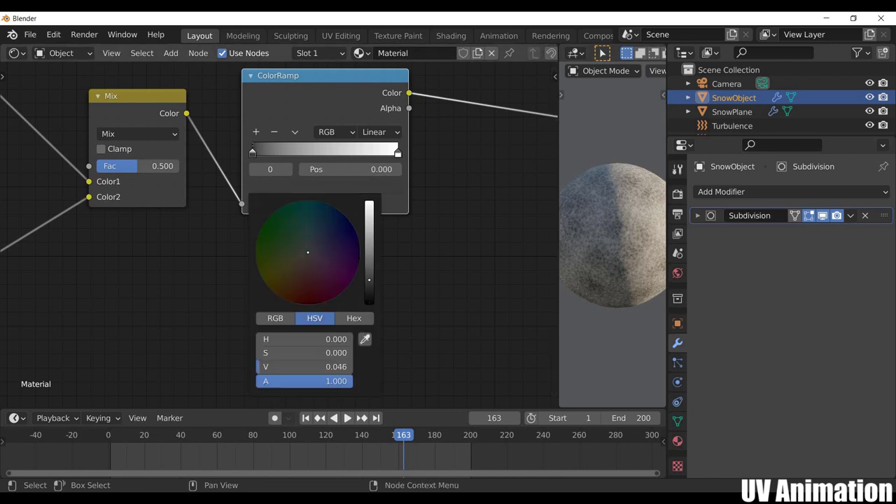
click(315, 233)
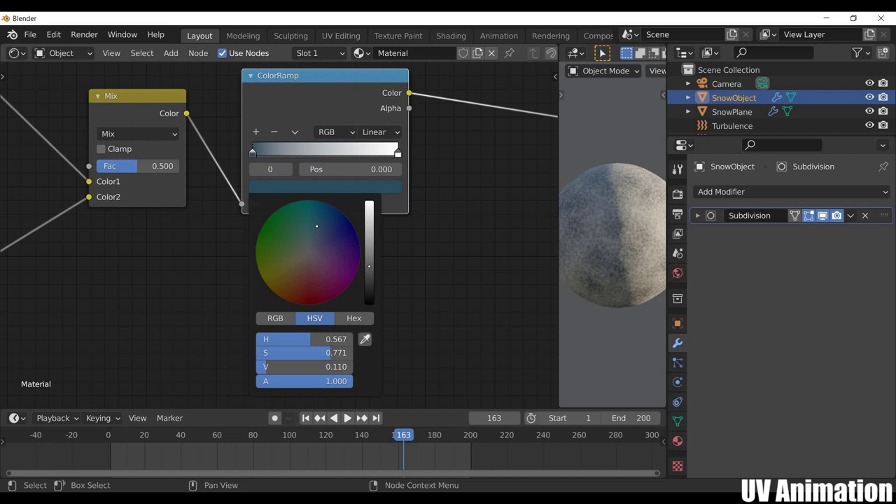
scroll(308, 252, up, 10)
scroll(308, 252, up, 2)
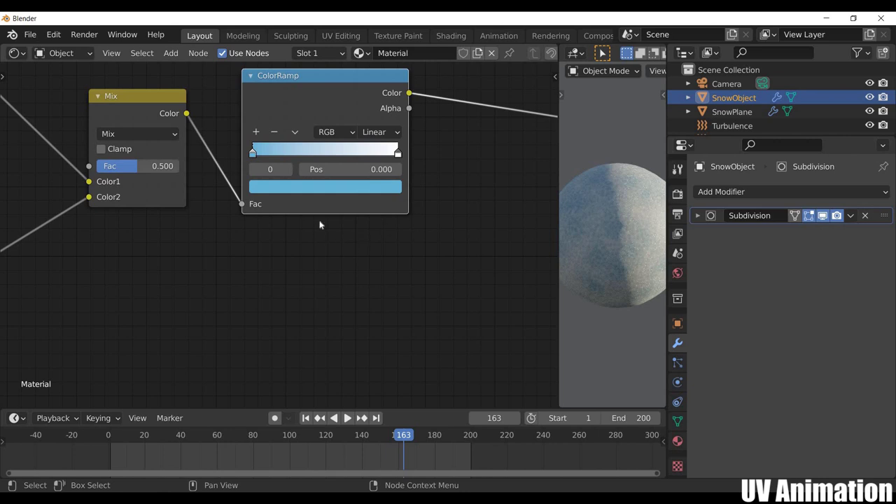
key(Home)
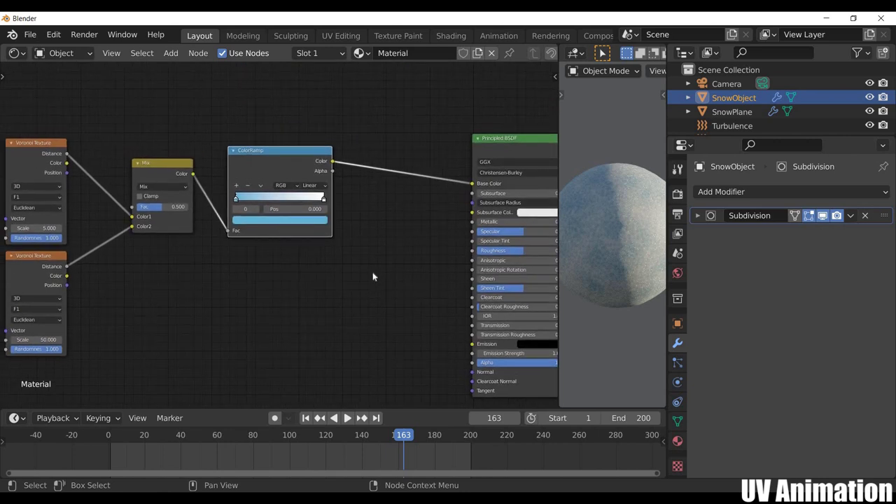
Step: Shift the texture and Mix nodes further left of the shader to make room
scroll(390, 285, down, 3)
scroll(409, 245, down, 3)
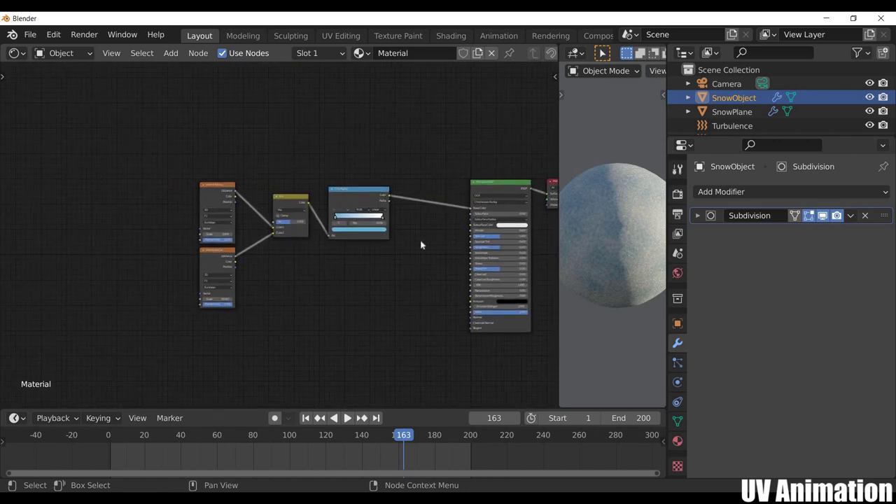
drag(100, 147, 380, 323)
key(g)
click(324, 297)
scroll(325, 297, up, 1)
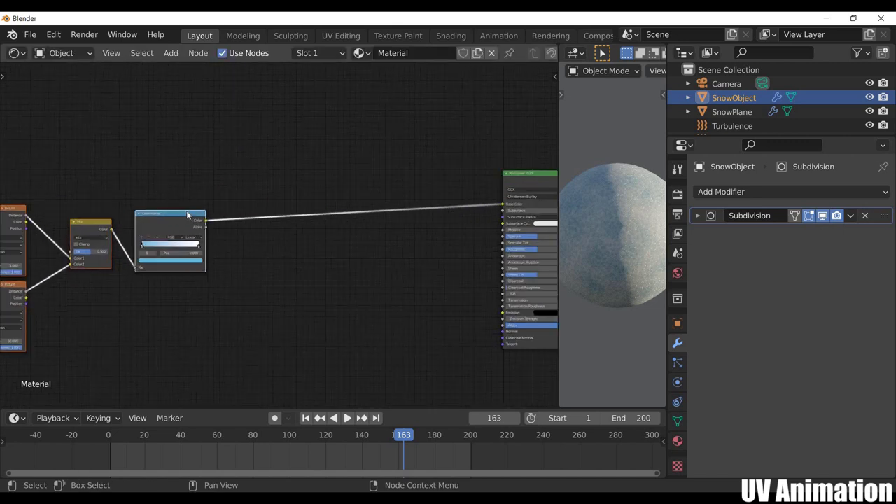
middle_drag(324, 296, 302, 284)
Step: Add a Bump node taking the ColorRamp colour and feeding the Principled BSDF Normal
key(shift+a)
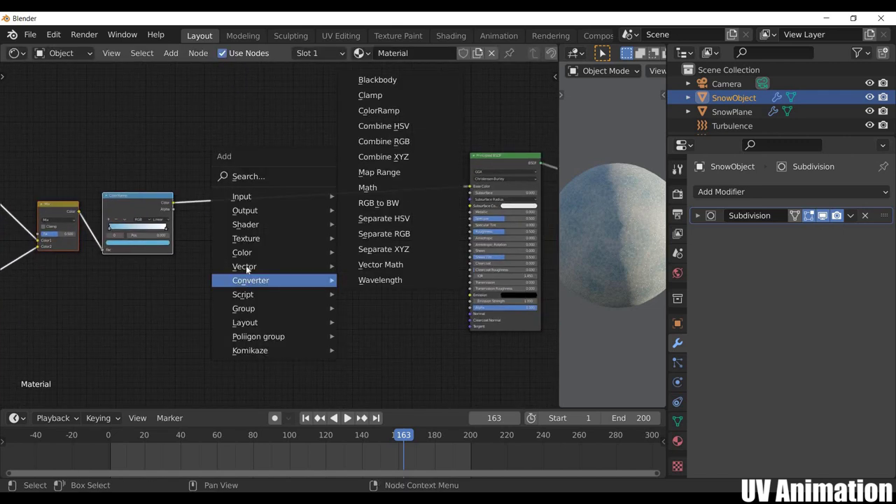
click(369, 266)
click(245, 242)
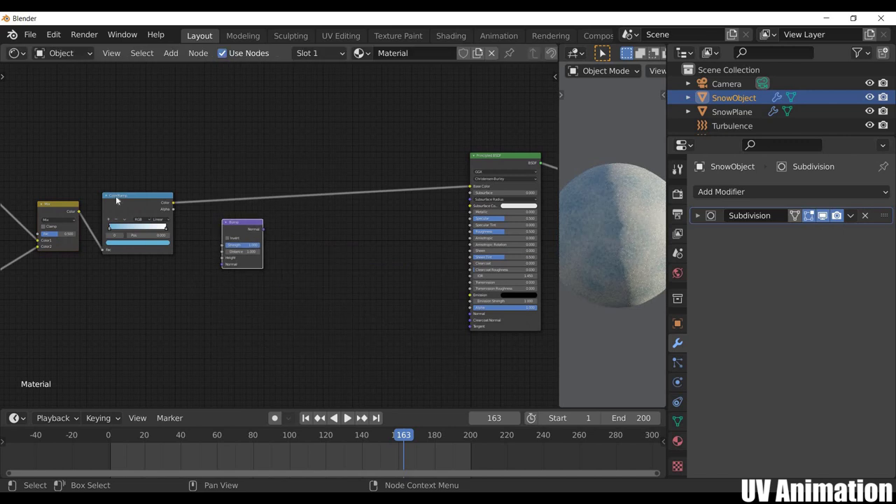
scroll(290, 231, up, 1)
scroll(291, 231, up, 1)
drag(65, 170, 161, 295)
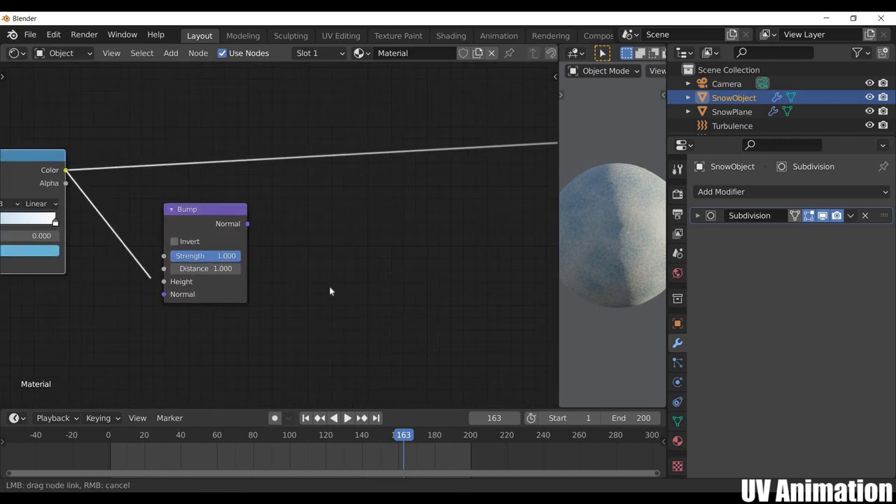
drag(330, 291, 164, 282)
scroll(158, 166, down, 1)
drag(148, 159, 506, 254)
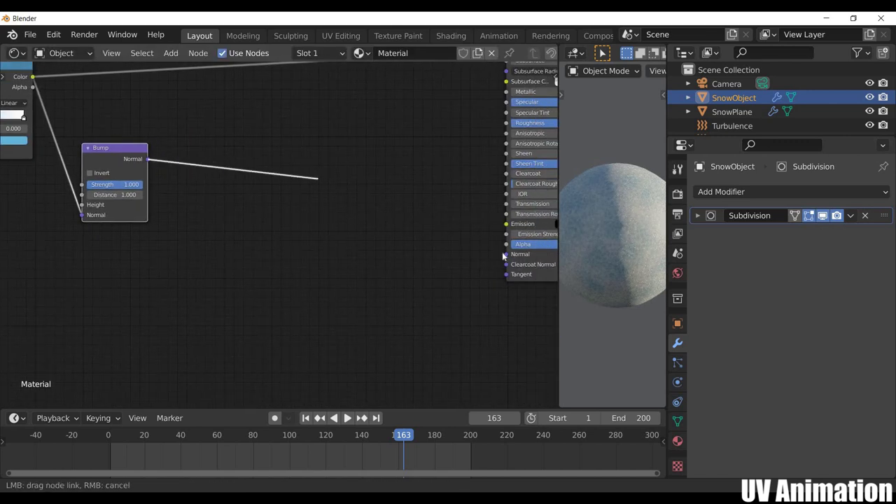
Step: Reposition the Bump node and set its Strength to 0.1
scroll(294, 248, down, 1)
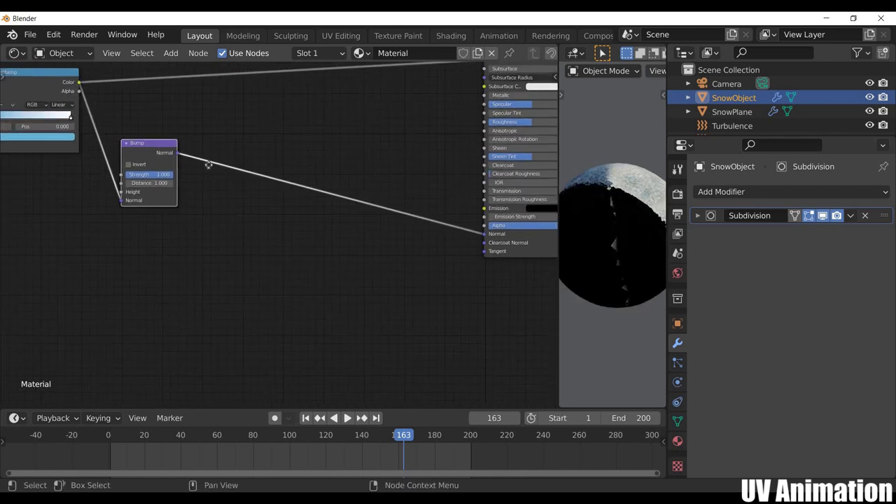
drag(151, 161, 311, 266)
scroll(350, 267, up, 1)
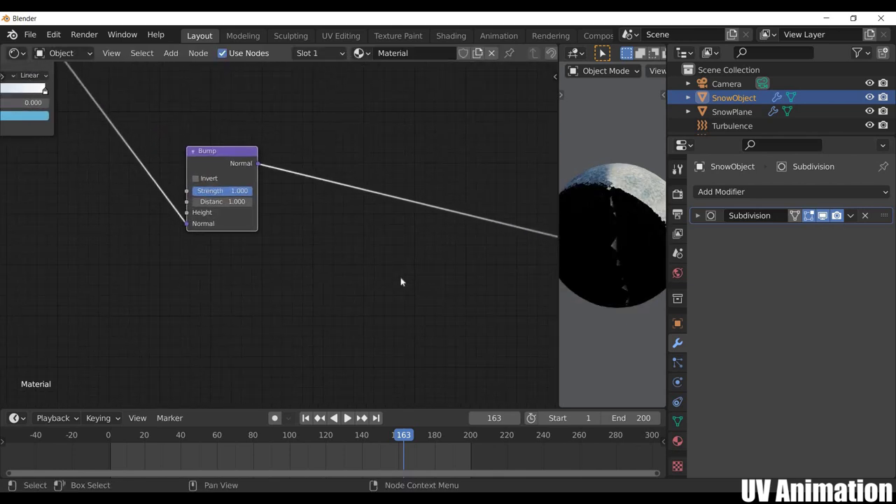
click(263, 213)
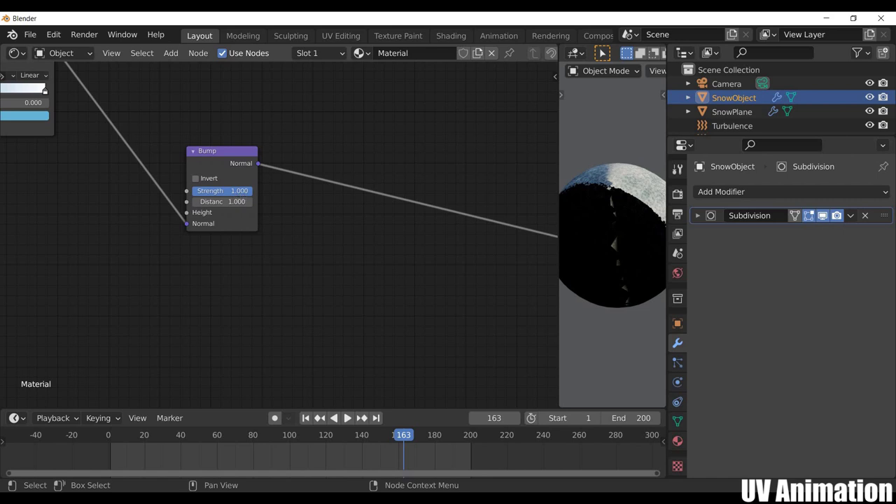
text(.1)
key(Return)
scroll(345, 236, down, 3)
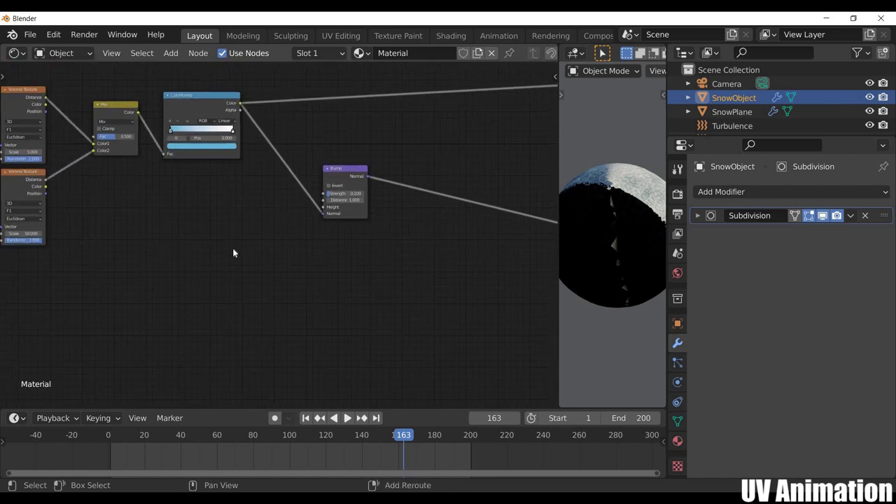
key(shift+a)
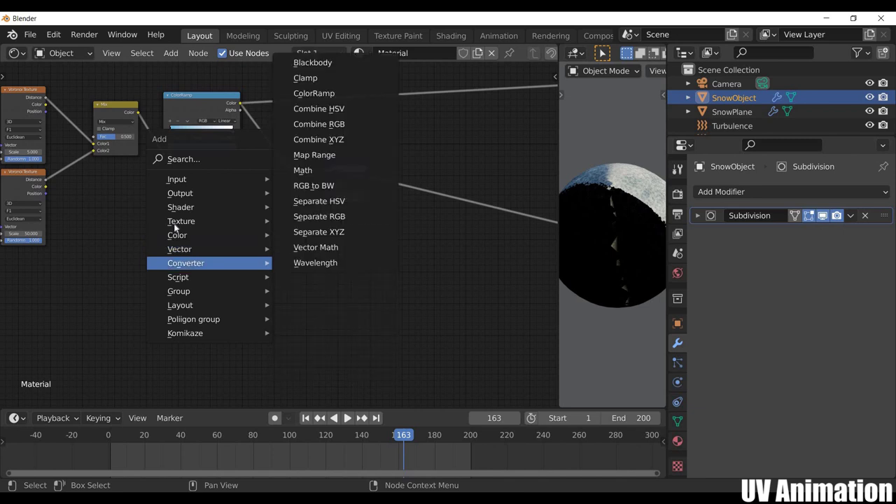
mouse_move(208, 221)
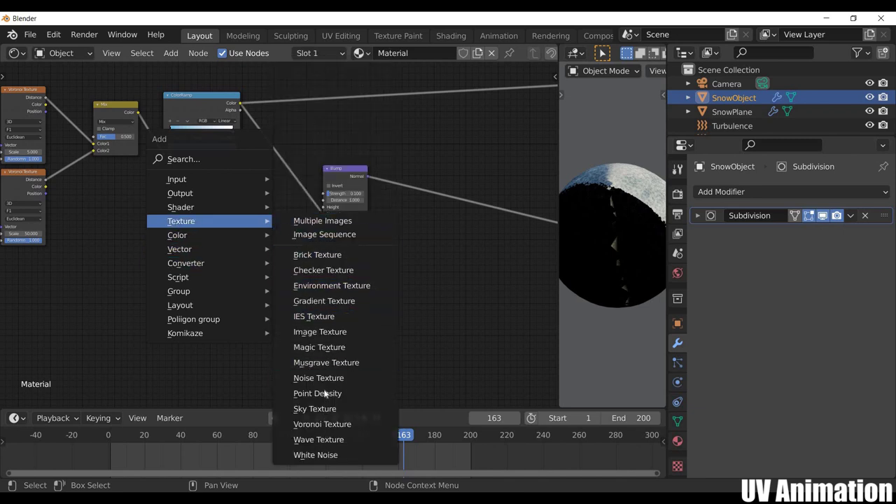
Step: Place a Noise Texture below the Bump node and wire its Fac into Bump Height
click(319, 378)
click(306, 256)
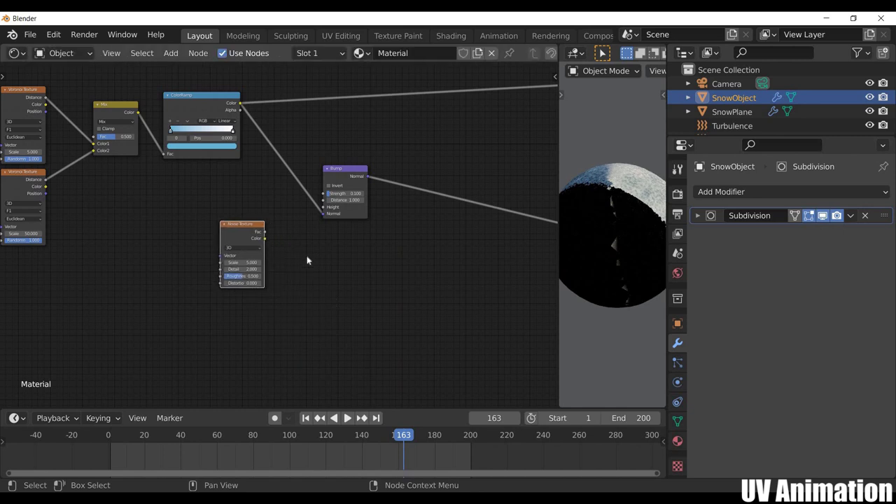
scroll(278, 237, up, 3)
scroll(205, 264, up, 1)
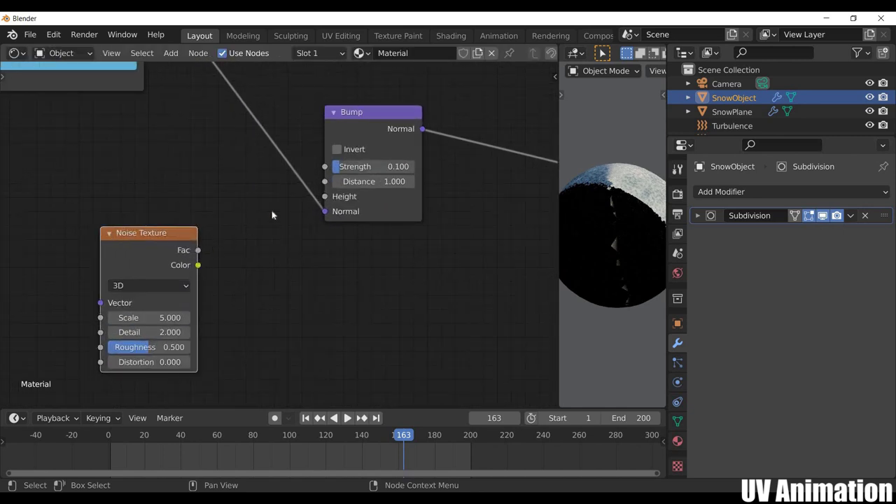
drag(198, 265, 324, 201)
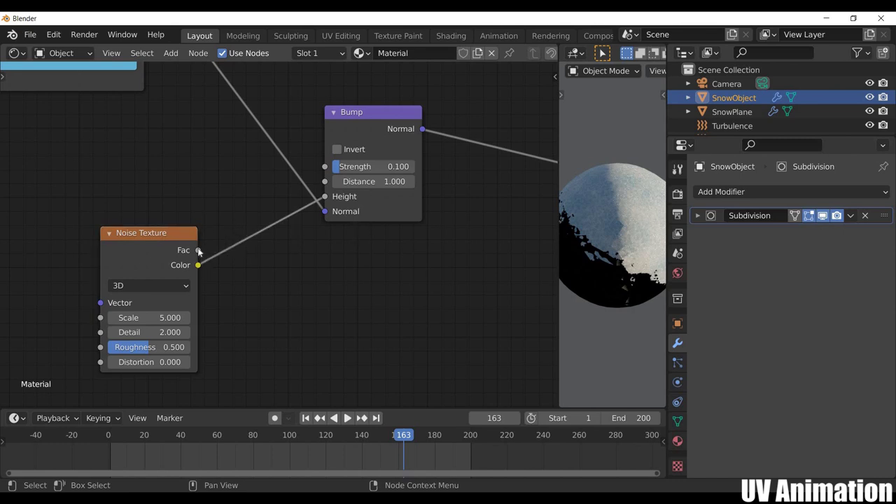
drag(198, 250, 236, 205)
drag(272, 254, 175, 233)
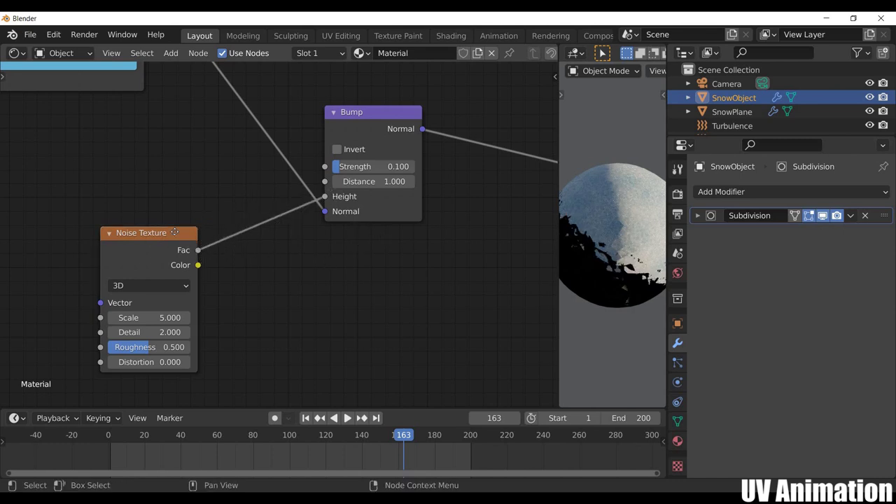
scroll(255, 223, down, 3)
scroll(184, 127, down, 3)
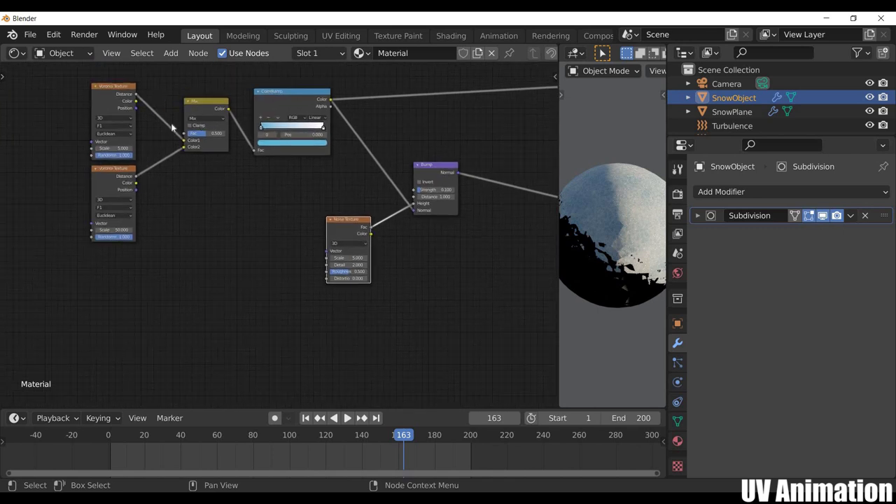
Step: Add Texture Coordinate and Mapping nodes with Ctrl+T, feeding Object coordinates into Mapping
key(ctrl+t)
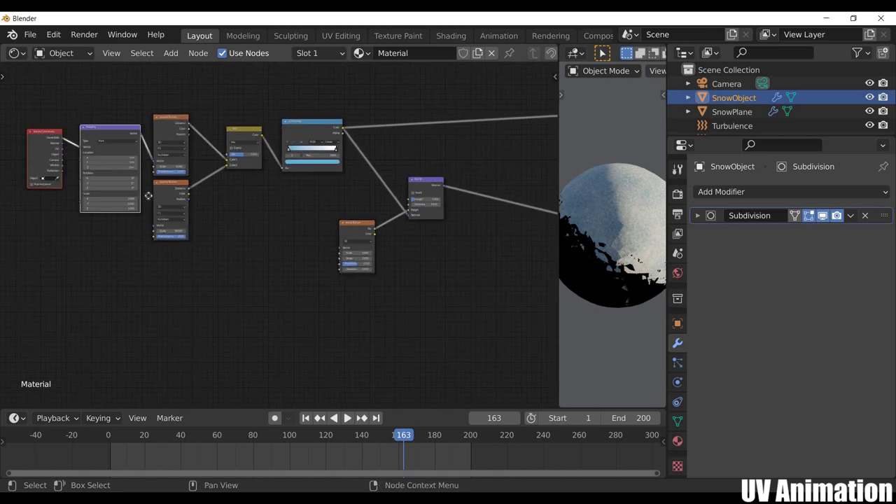
middle_drag(316, 281, 362, 315)
scroll(144, 174, up, 2)
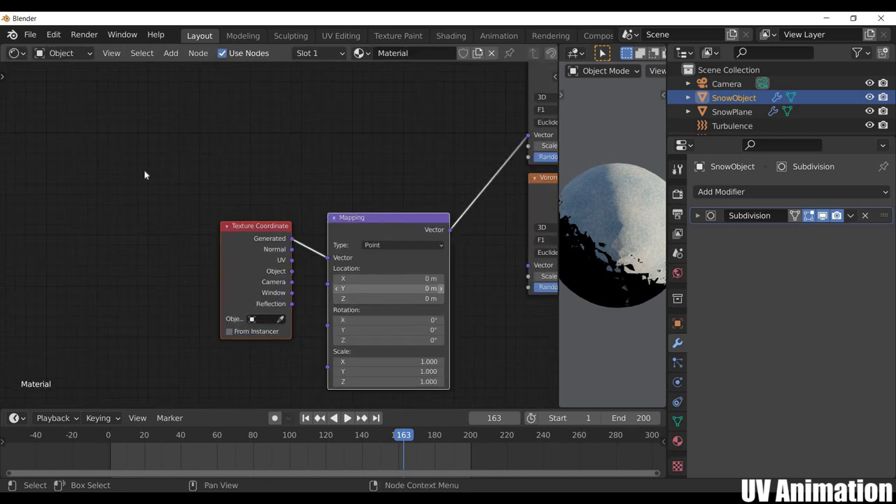
scroll(154, 198, up, 2)
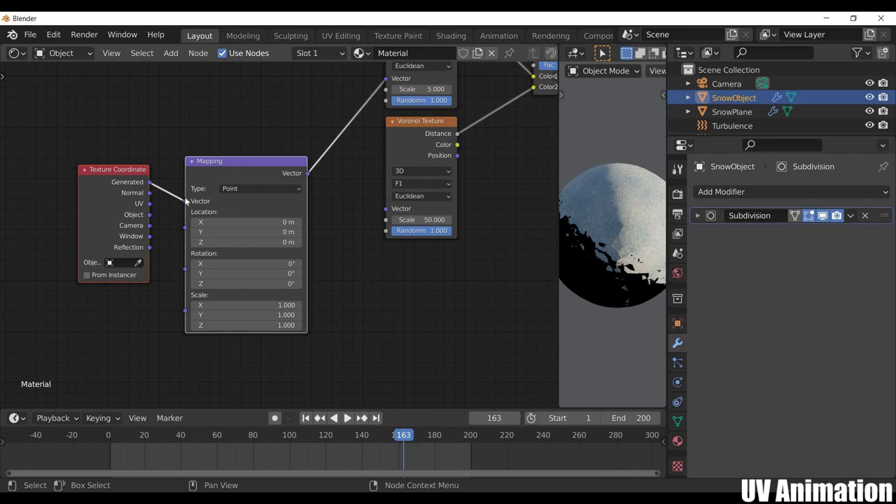
drag(150, 215, 185, 201)
Step: Rearrange the coordinate nodes and connect the Mapping output to the Noise Texture Vector
middle_drag(259, 185, 209, 197)
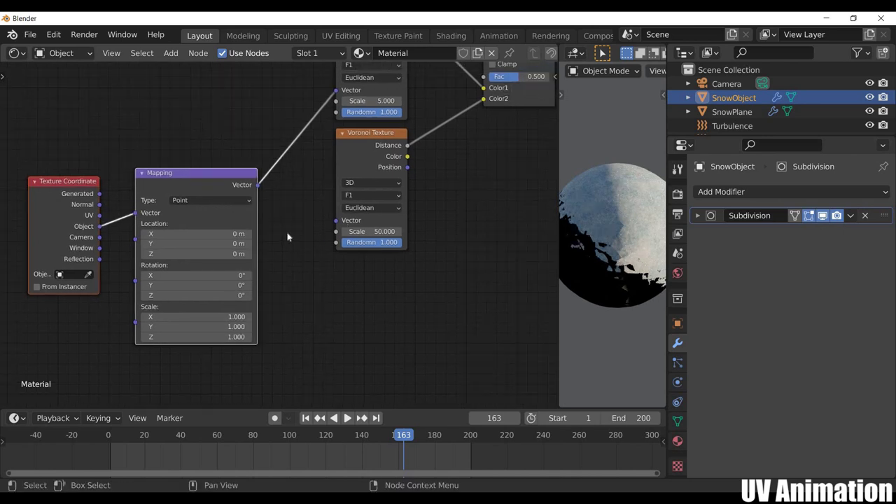
scroll(287, 237, down, 1)
scroll(384, 276, down, 1)
middle_drag(385, 276, 293, 264)
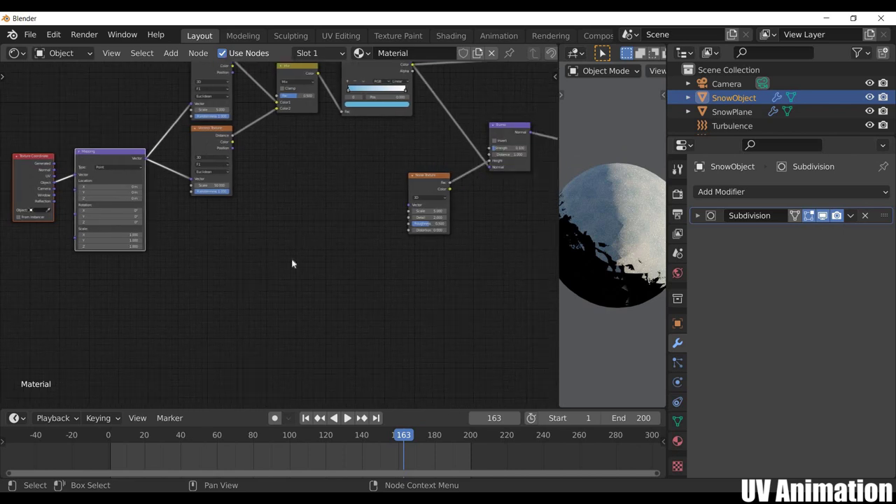
drag(129, 196, 294, 256)
scroll(231, 246, up, 2)
scroll(164, 214, up, 1)
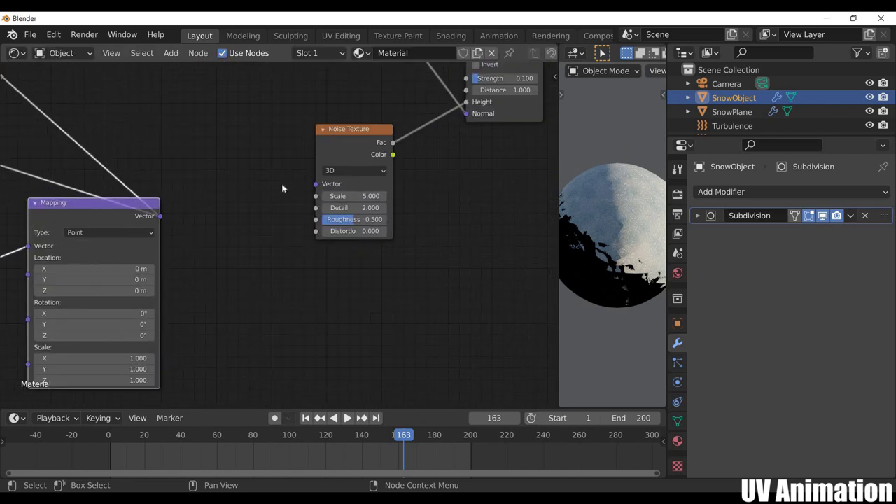
drag(161, 216, 358, 219)
drag(320, 248, 308, 224)
scroll(280, 203, down, 1)
middle_drag(348, 149, 162, 195)
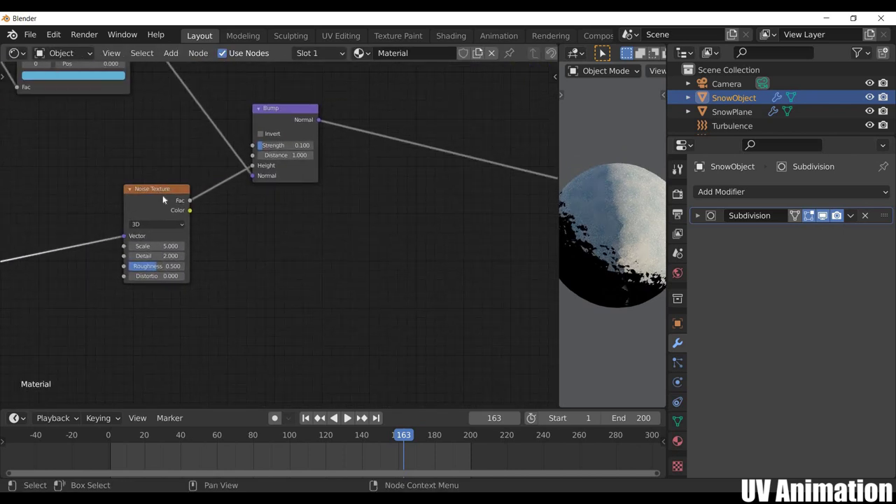
Step: Duplicate the Noise Texture and Bump, chaining the new Bump before the shader with Noise Fac driving its Height
key(shift+d)
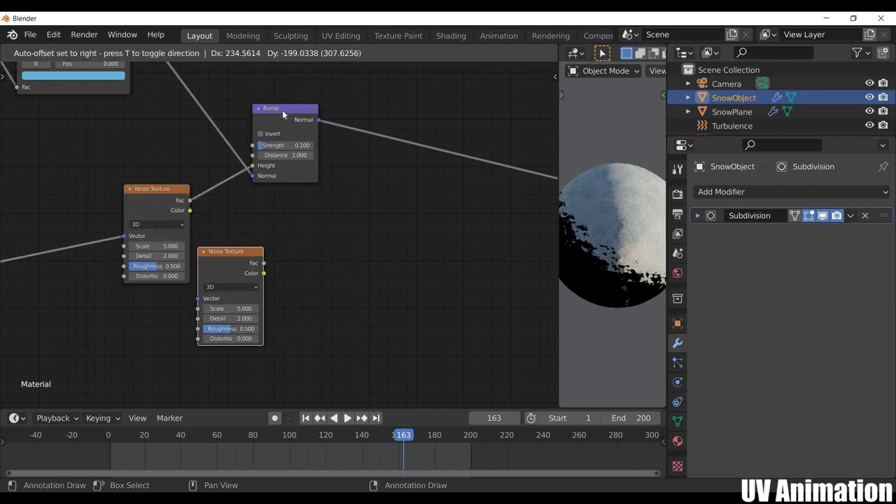
click(358, 334)
click(282, 110)
key(g)
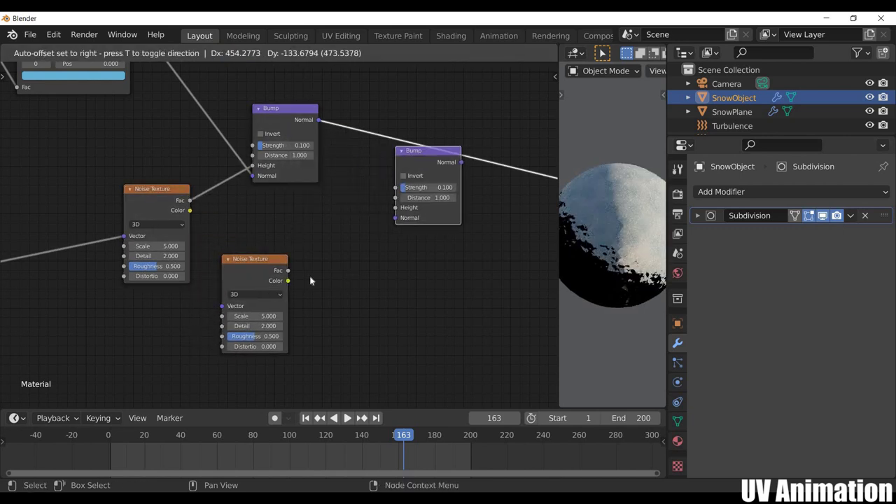
click(310, 275)
drag(392, 207, 318, 249)
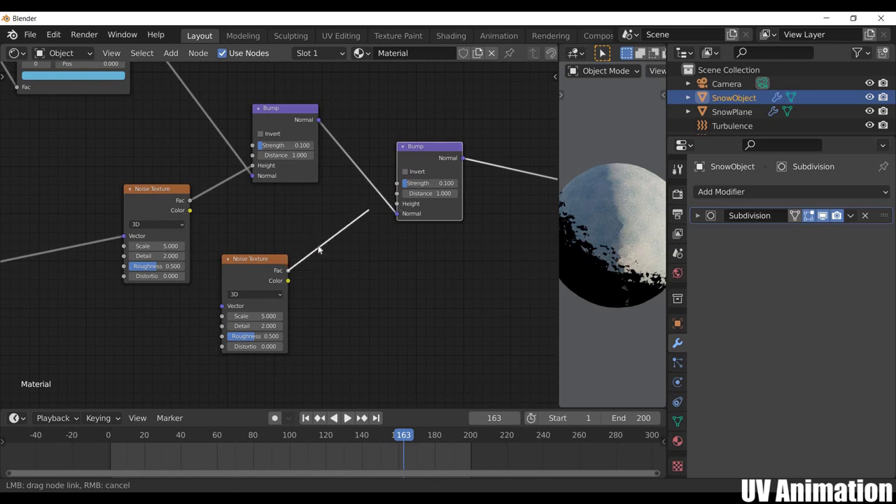
Step: Connect Mapping to the second Noise Texture's Vector and set its Scale to 150
scroll(193, 219, down, 1)
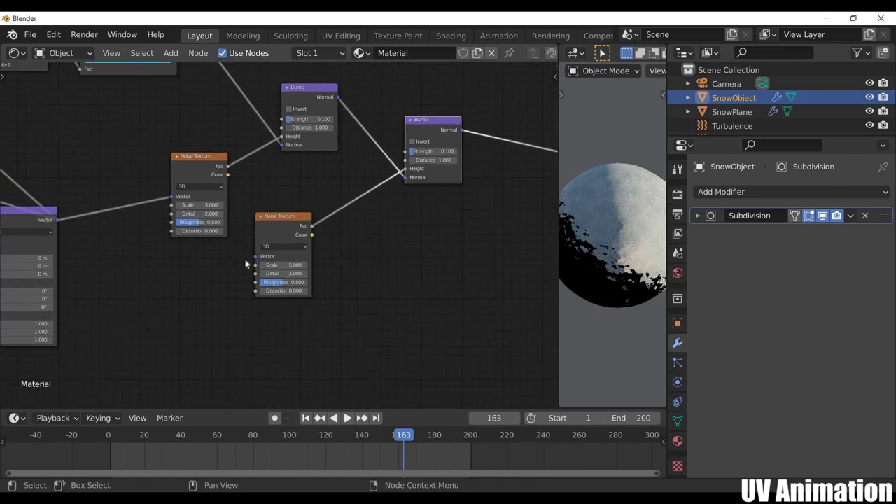
mouse_move(56, 220)
mouse_down()
mouse_move(276, 255)
mouse_move(310, 273)
mouse_up()
scroll(294, 252, up, 2)
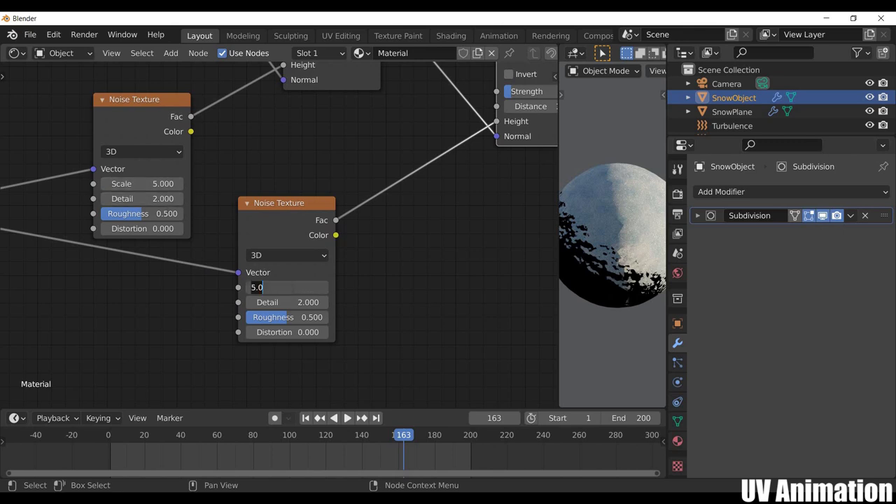
text(150)
key(Return)
scroll(383, 256, down, 2)
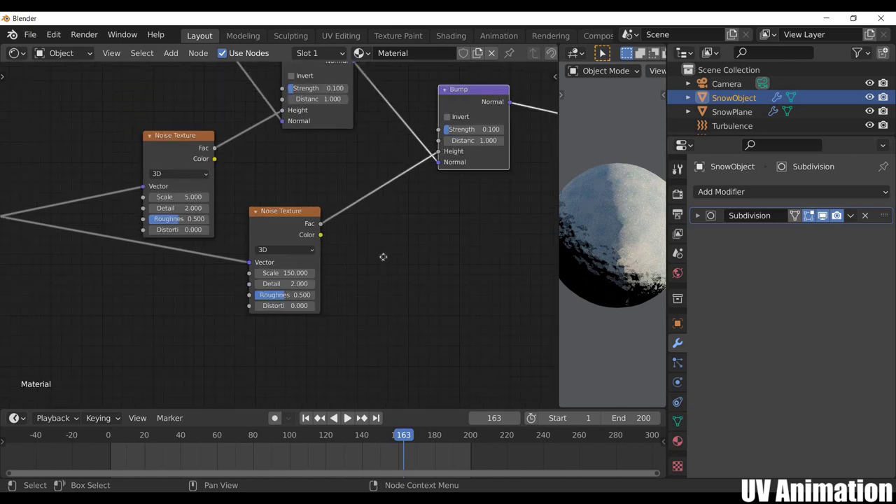
scroll(386, 252, down, 2)
scroll(366, 288, down, 1)
scroll(367, 288, up, 2)
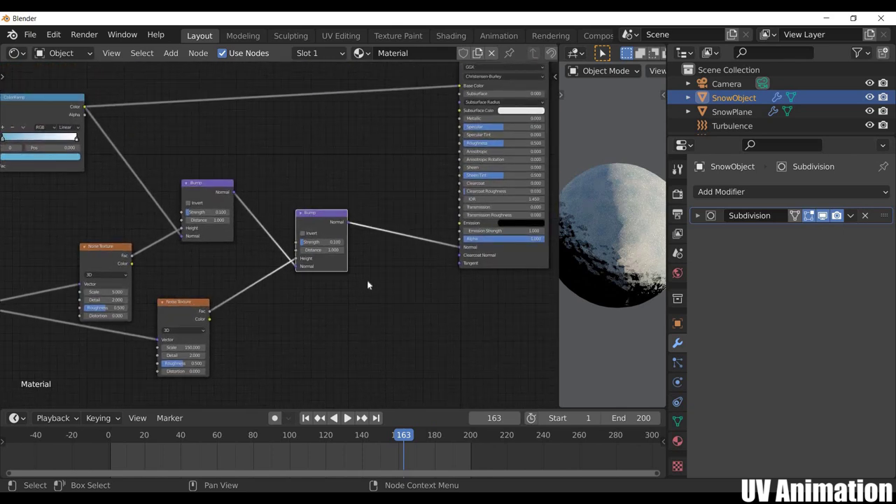
scroll(305, 275, down, 1)
scroll(168, 208, up, 1)
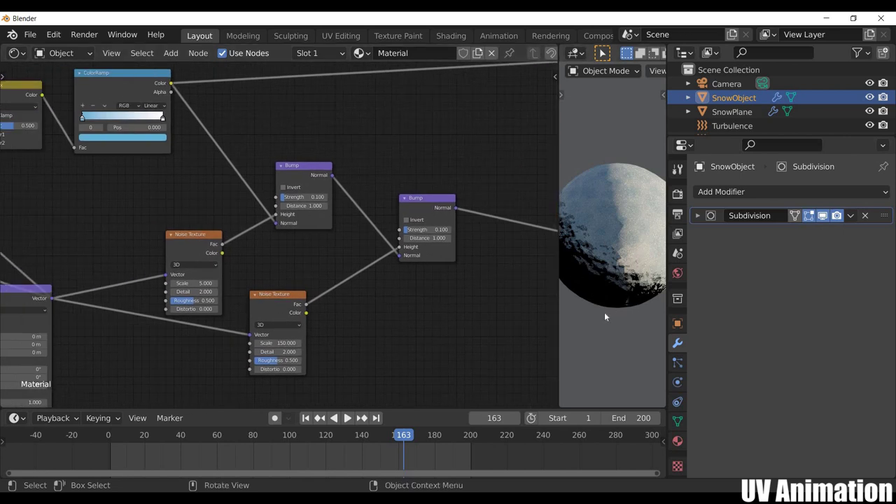
scroll(417, 280, down, 1)
Step: Insert a third Bump before the shader, moving fine Noise to it and coarse Noise to the middle Bump
middle_drag(416, 280, 376, 257)
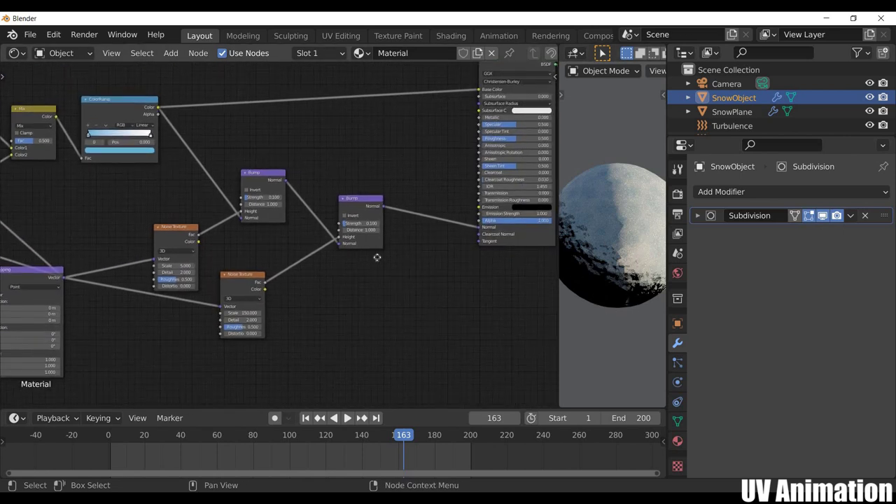
key(shift+d)
click(367, 253)
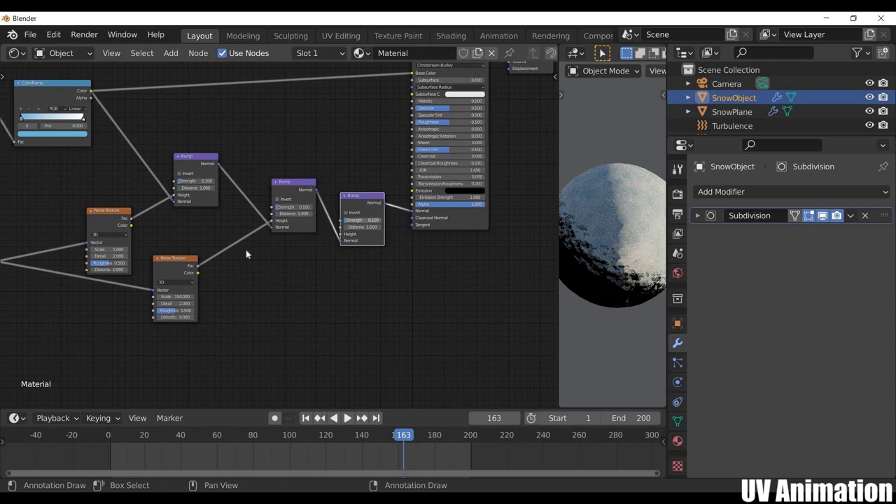
scroll(249, 238, up, 1)
drag(255, 214, 343, 231)
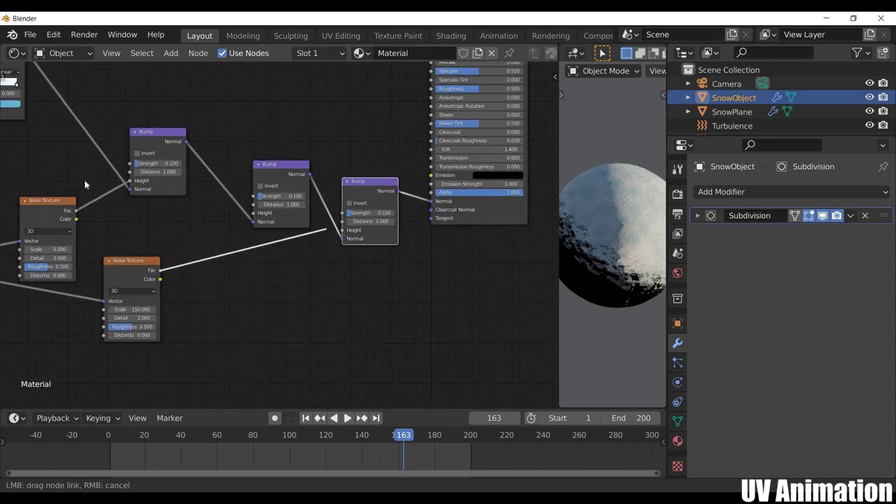
drag(130, 183, 254, 215)
Step: Tidy the ColorRamp and coordinate nodes and give the 150-scale Noise Detail 16
scroll(215, 226, down, 2)
middle_drag(215, 226, 161, 116)
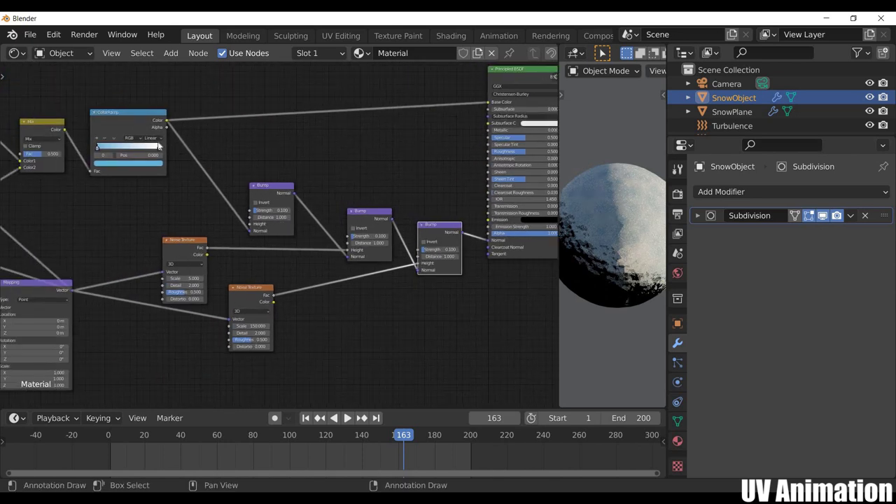
drag(160, 140, 163, 113)
middle_drag(156, 206, 209, 139)
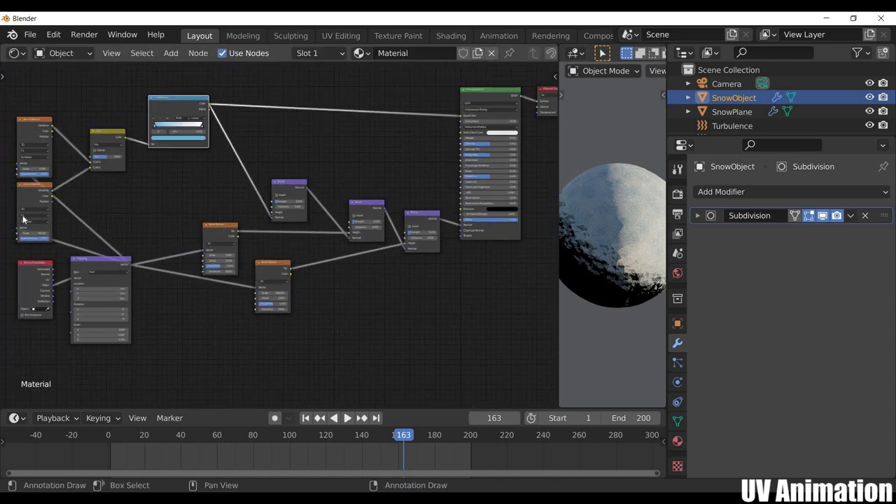
drag(17, 223, 105, 252)
drag(87, 230, 78, 230)
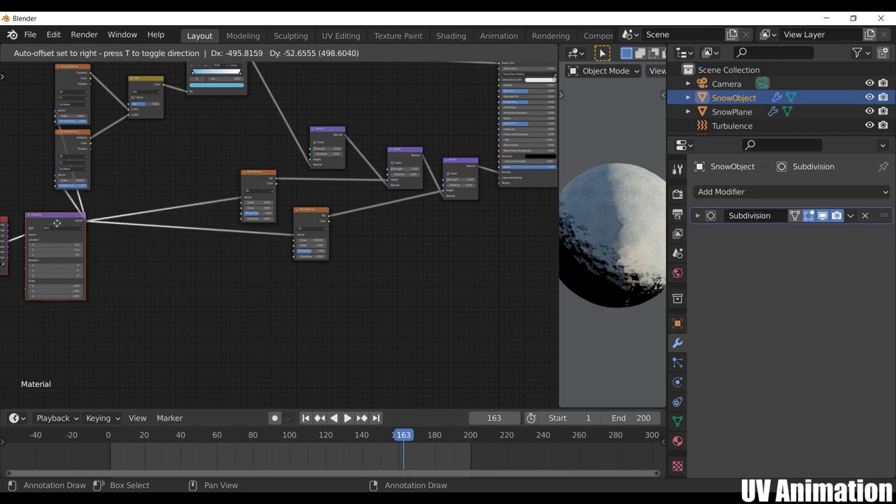
scroll(378, 270, up, 1)
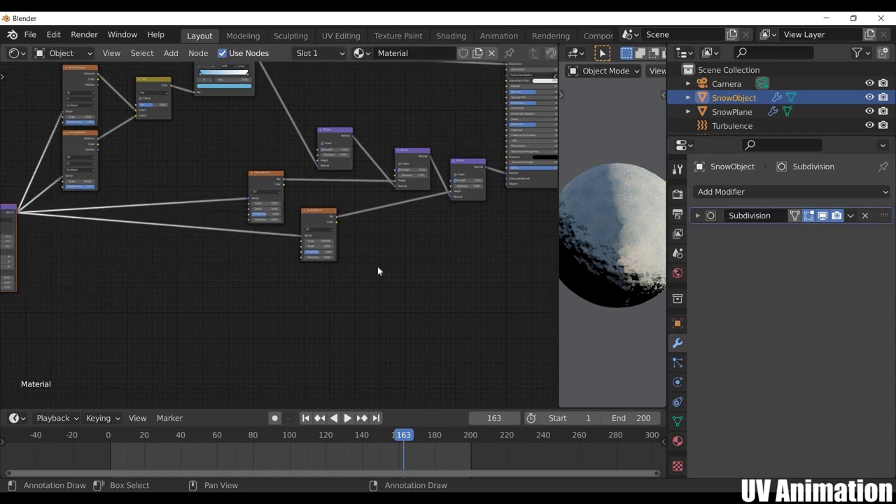
scroll(444, 304, up, 1)
scroll(300, 240, up, 2)
scroll(310, 250, up, 1)
scroll(310, 250, up, 1)
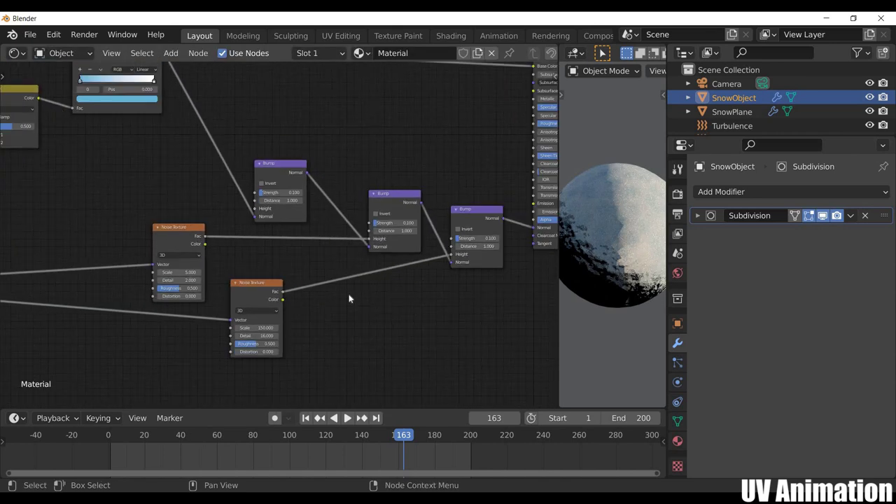
scroll(350, 300, up, 1)
scroll(303, 276, up, 1)
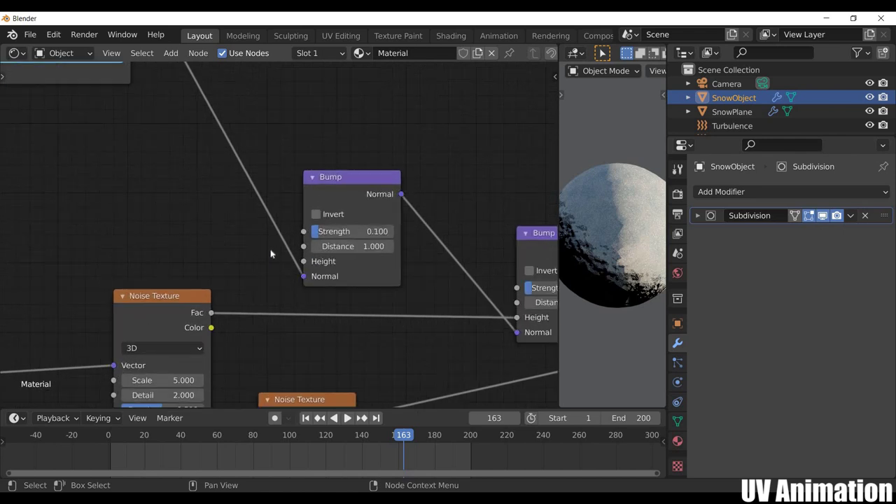
Step: Reconnect the first Bump's Height input and rename the material to Snow
drag(270, 254, 303, 261)
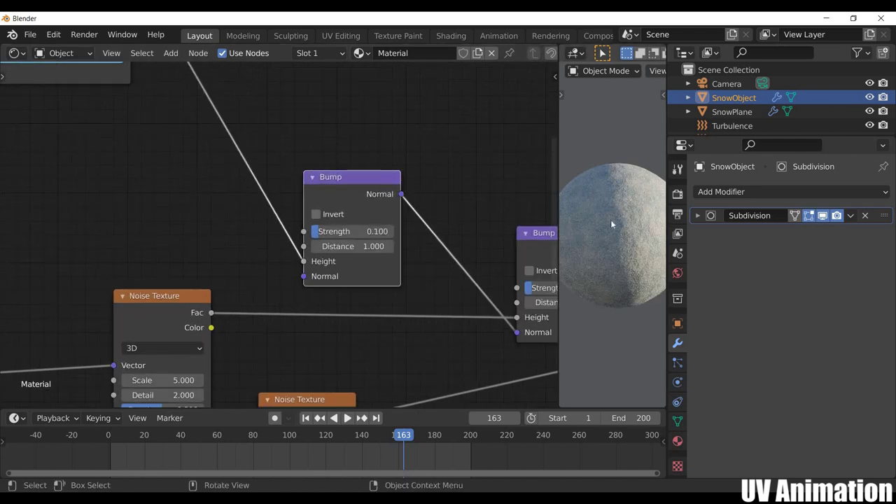
scroll(490, 242, down, 2)
scroll(608, 255, down, 4)
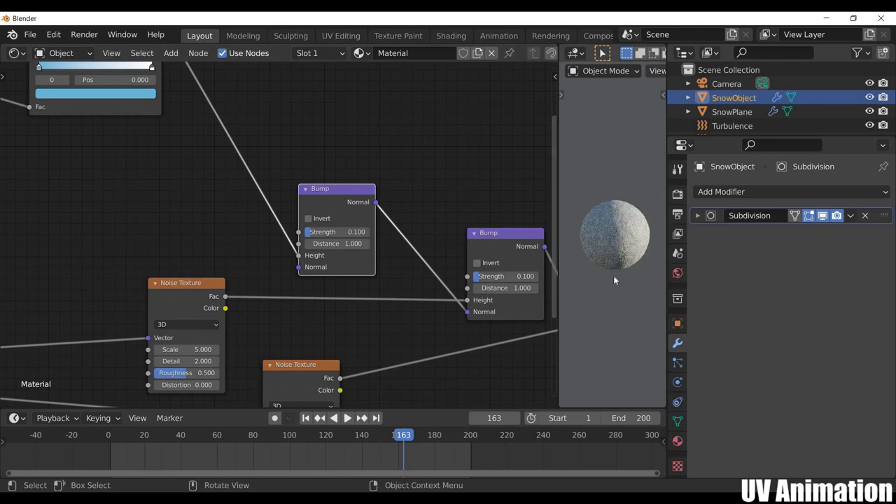
scroll(630, 253, up, 3)
scroll(599, 242, up, 1)
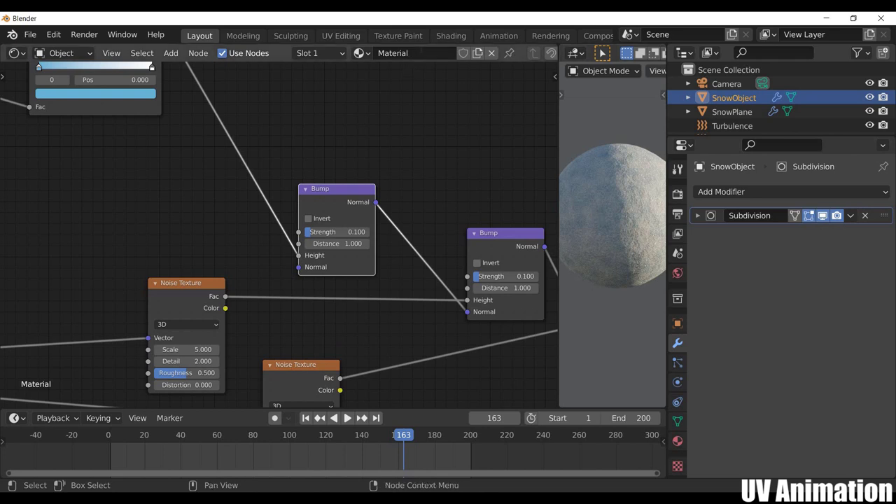
click(413, 53)
Step: Name the material 'Snow' and make the render film background transparent
text(Snow)
key(Return)
click(677, 196)
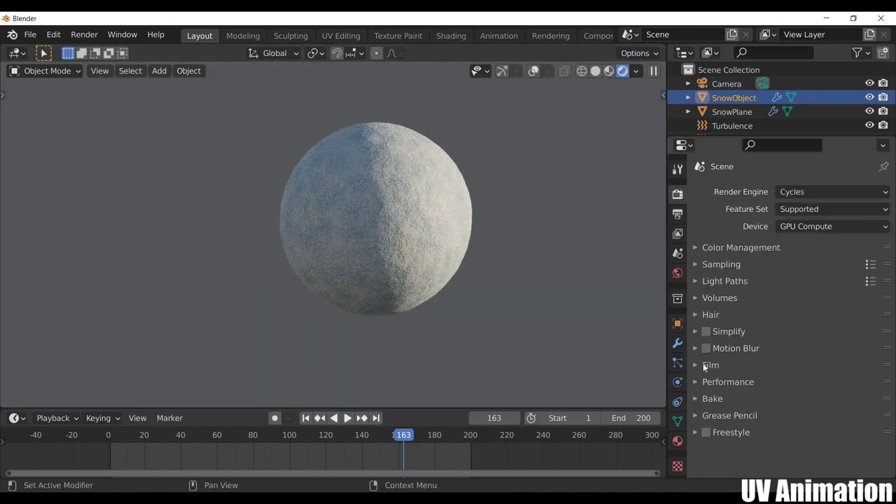
click(709, 365)
click(715, 465)
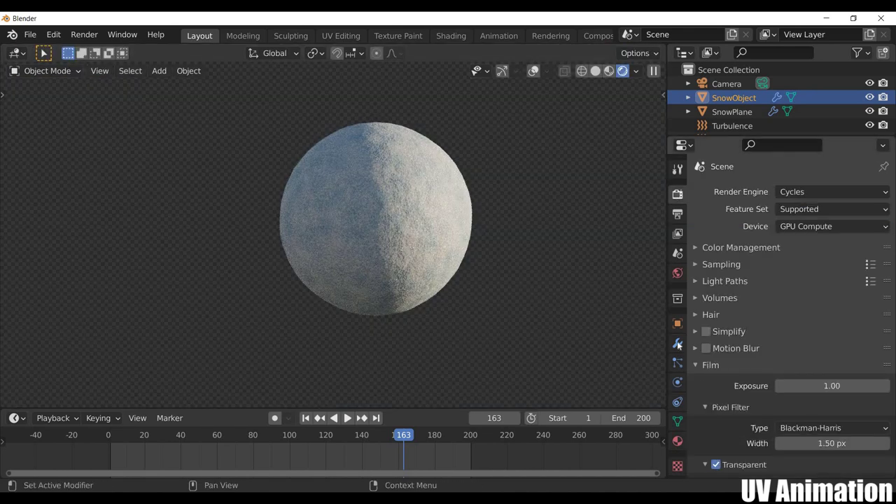
Step: Zoom and pan the viewport back to show the snow particles in the camera frame
click(710, 365)
scroll(324, 219, down, 3)
shift+middle_drag(325, 218, 358, 221)
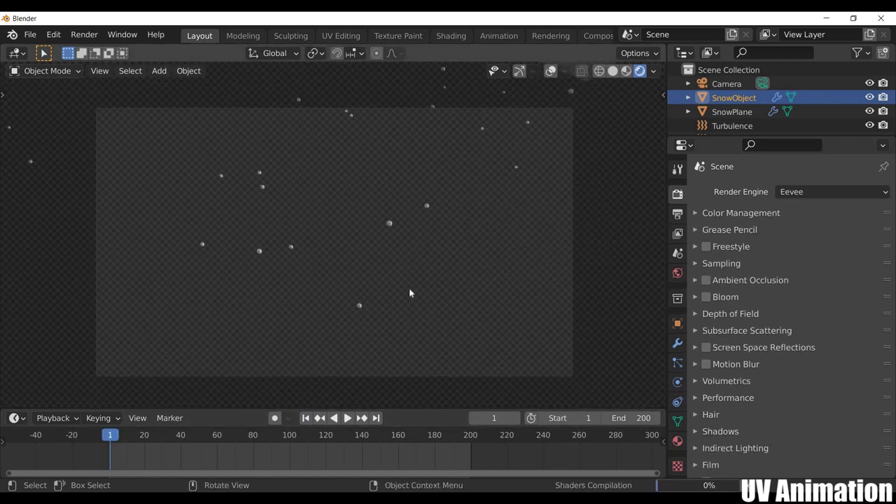
Step: Play the animation so the snowflakes fall through the camera view
key(space)
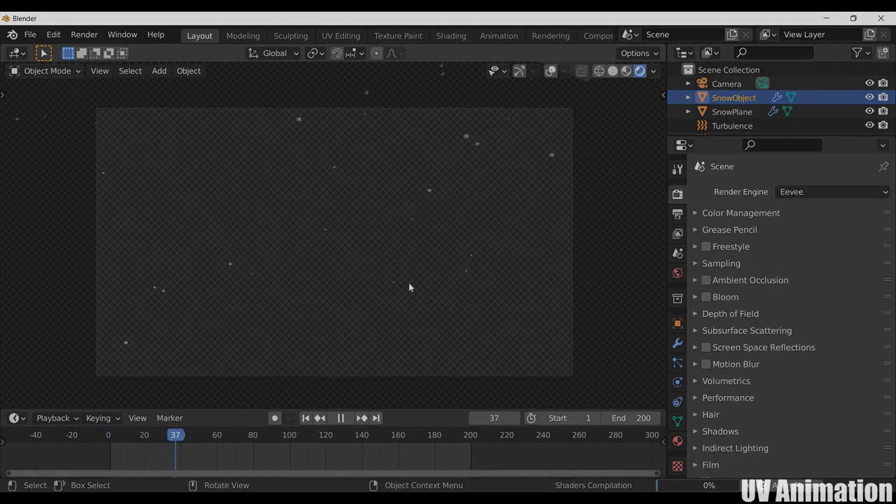